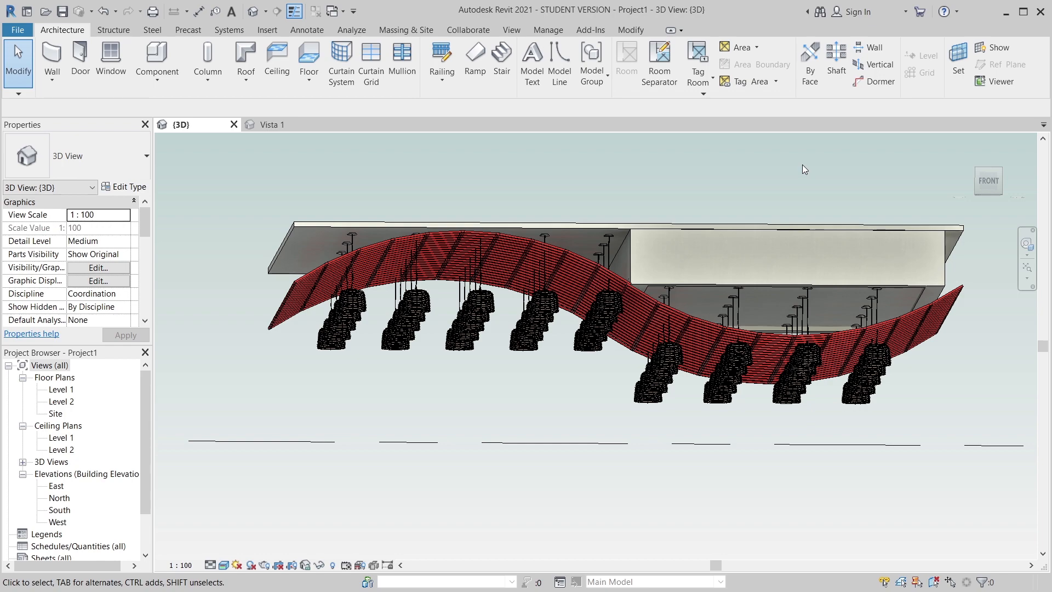
Step: Examine the finished wavy lattice ceiling and its hanging wicker lamps from the front, side, above and close up
middle_click_drag(800, 183, 813, 464, "shift")
scroll(787, 416, "up", 1)
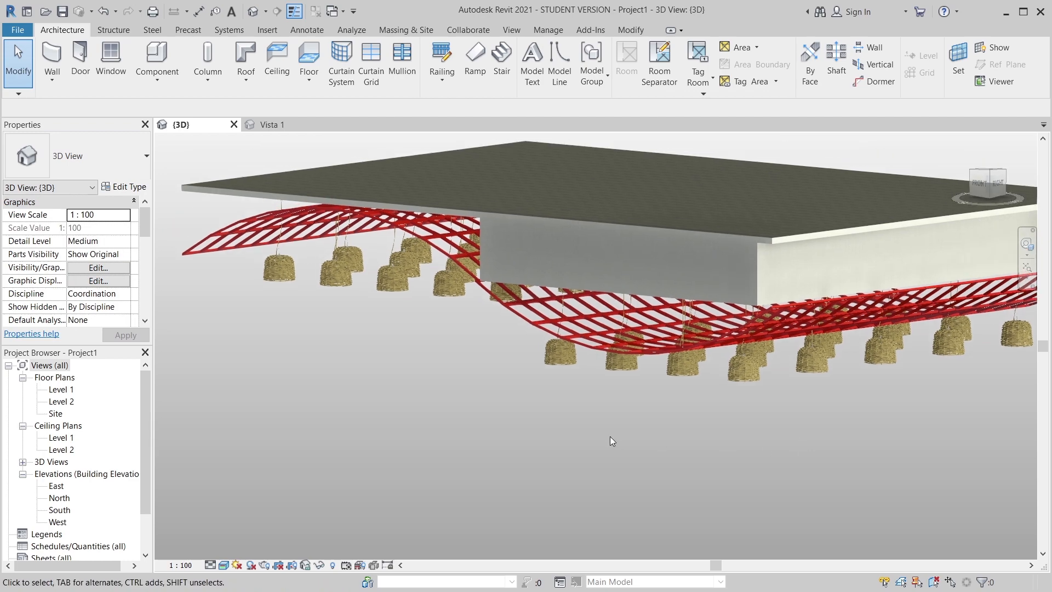
middle_click_drag(329, 378, 398, 423)
scroll(340, 376, "up", 1)
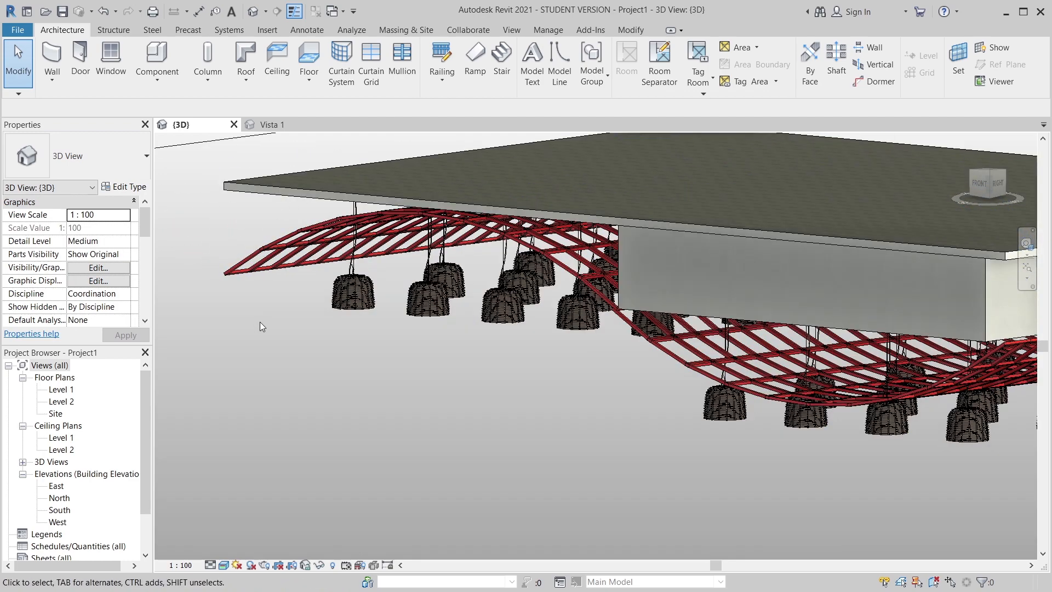
scroll(402, 359, "up", 1)
middle_click_drag(402, 362, 236, 306, "shift")
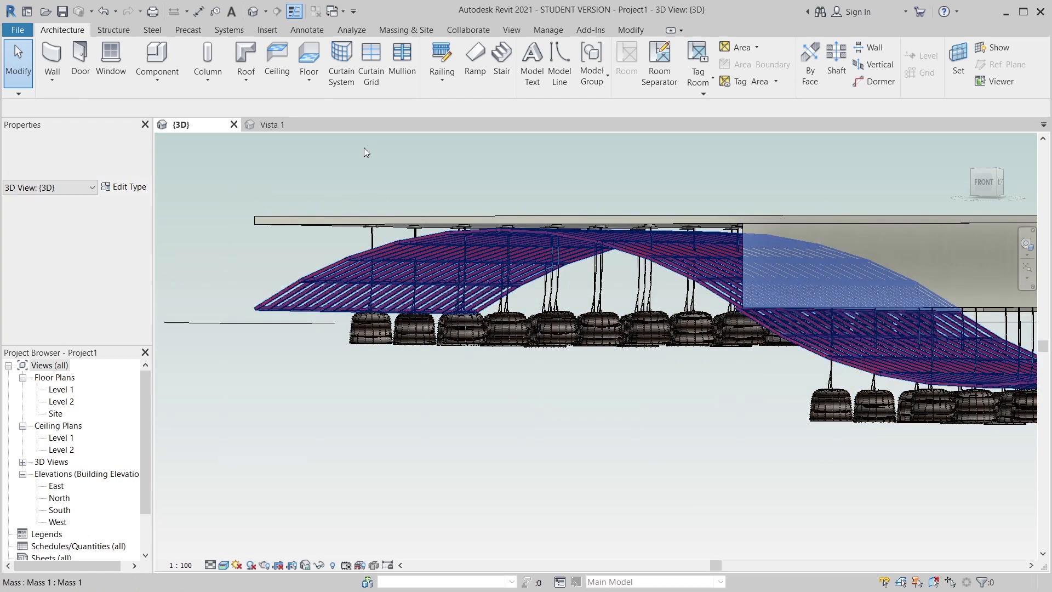
middle_click_drag(617, 448, 932, 433, "shift")
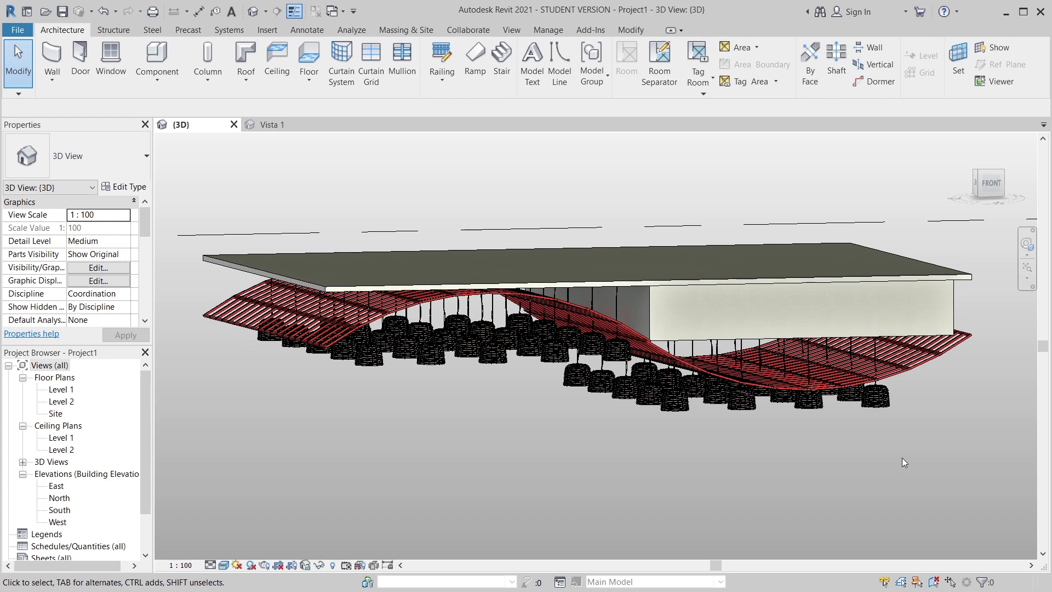
mouse_move(902, 459)
middle_mouse_down("shift")
mouse_move(841, 450)
mouse_move(818, 427)
mouse_move(849, 438)
mouse_move(869, 472)
mouse_move(861, 467)
middle_mouse_up("shift")
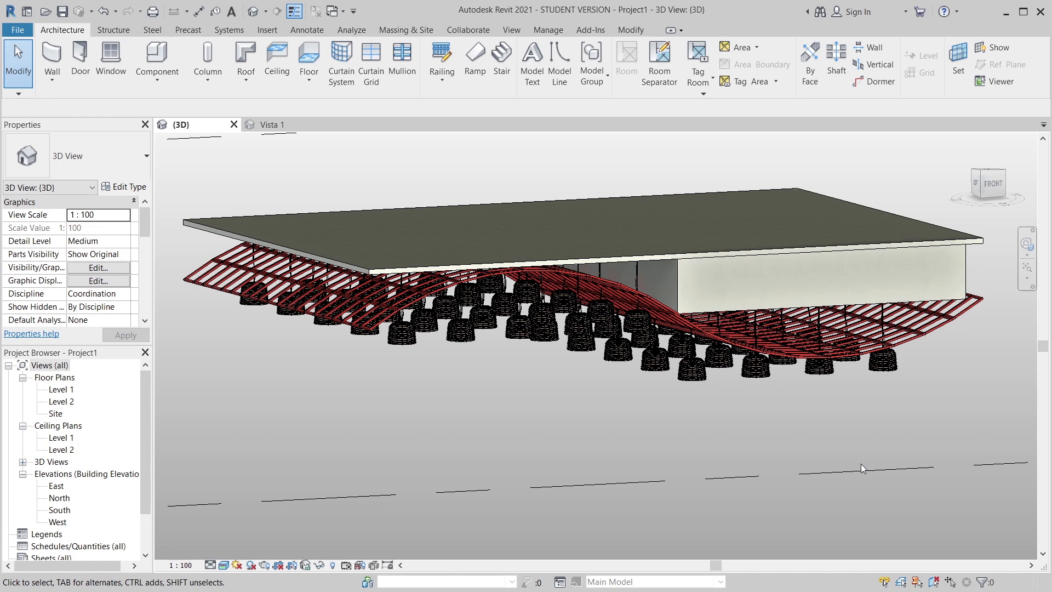
scroll(357, 345, "up", 5)
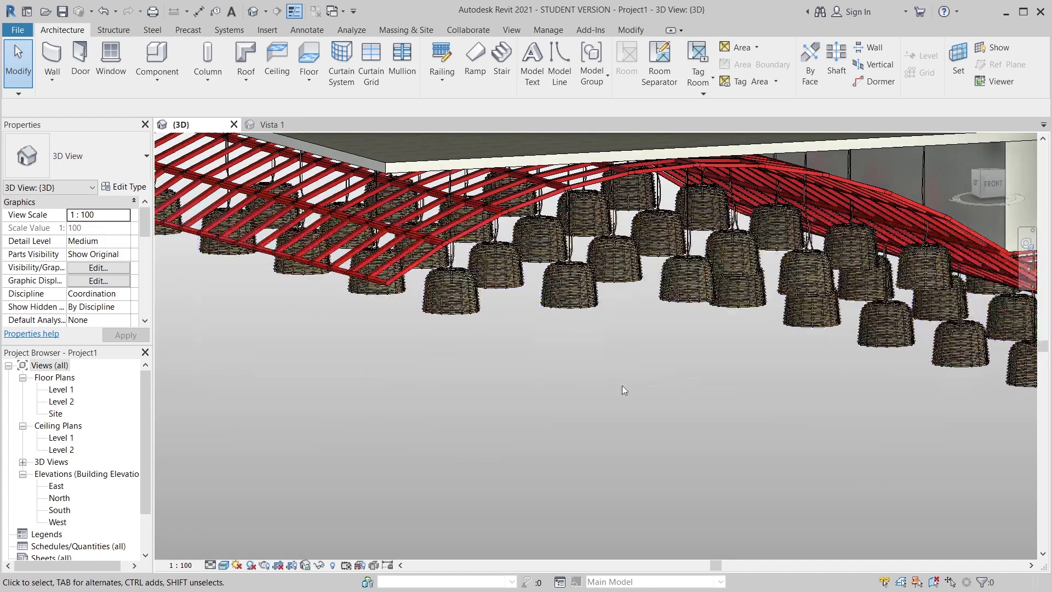
scroll(623, 385, "down", 4)
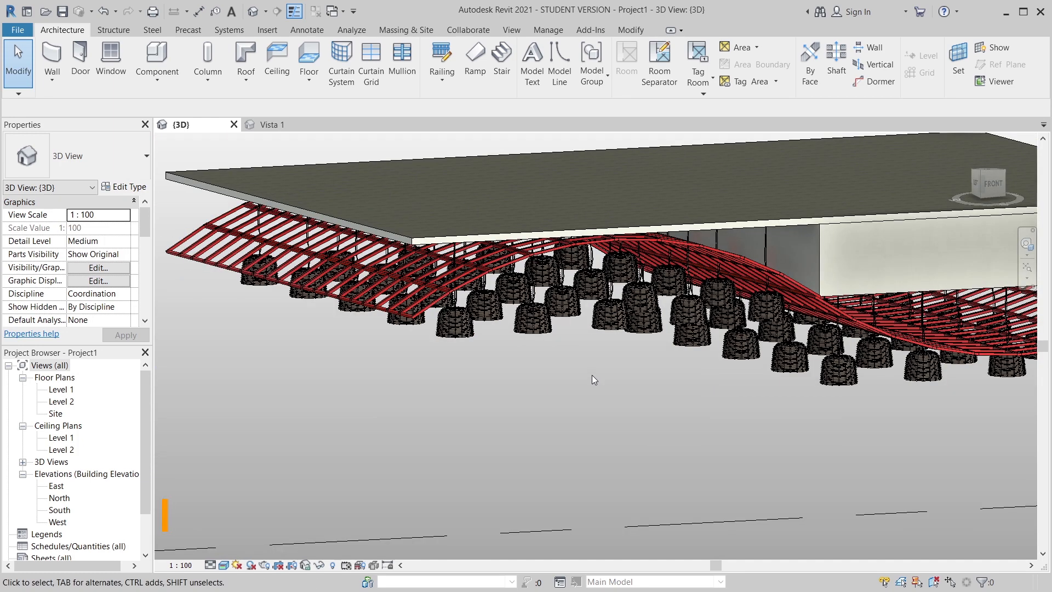
Step: Create a new project from the Metric-Architectural Template
key("ctrl+n")
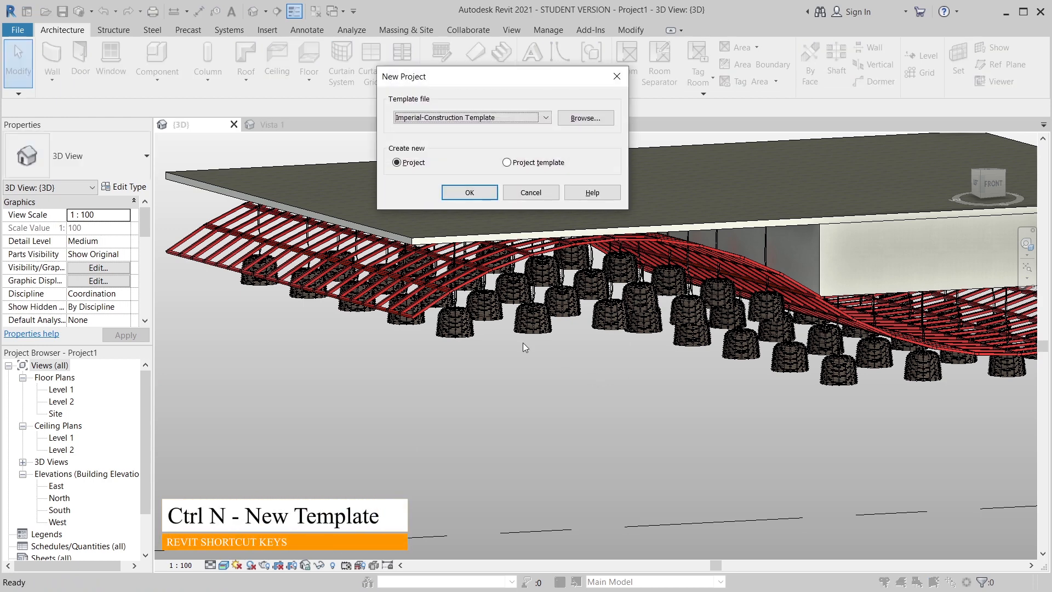
left_click(439, 123)
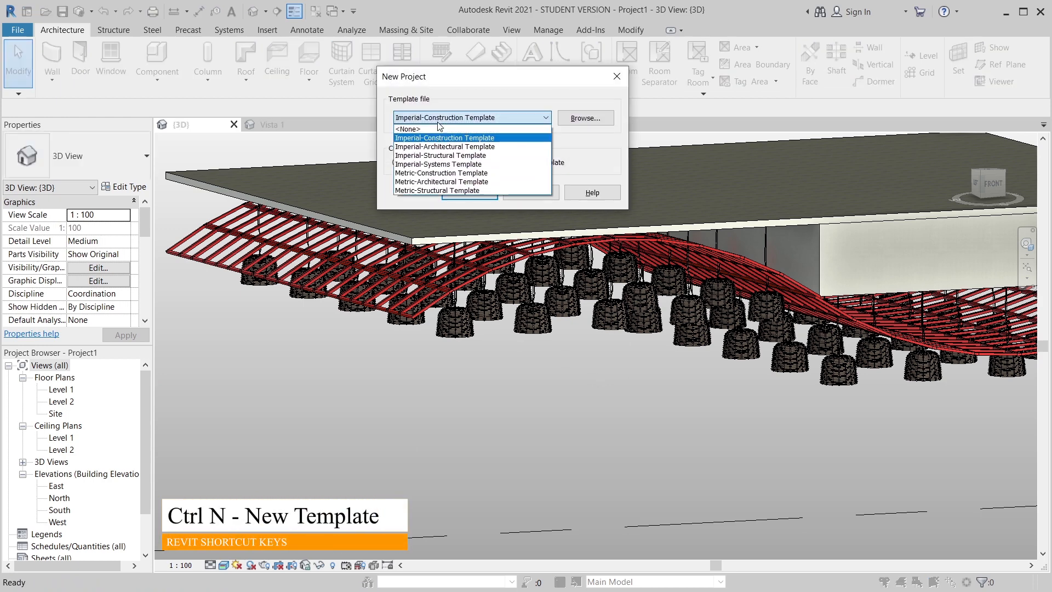
left_click(430, 181)
left_click(449, 193)
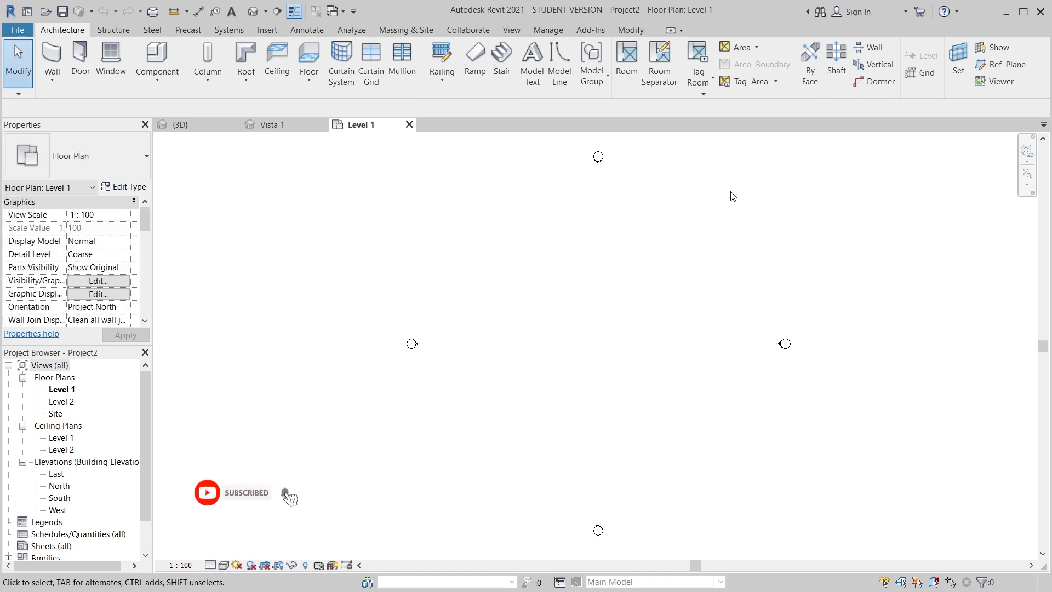
Step: Open the new project's default 3D view and hide the Levels annotation category in it
left_click(251, 10)
scroll(637, 344, "down", 5)
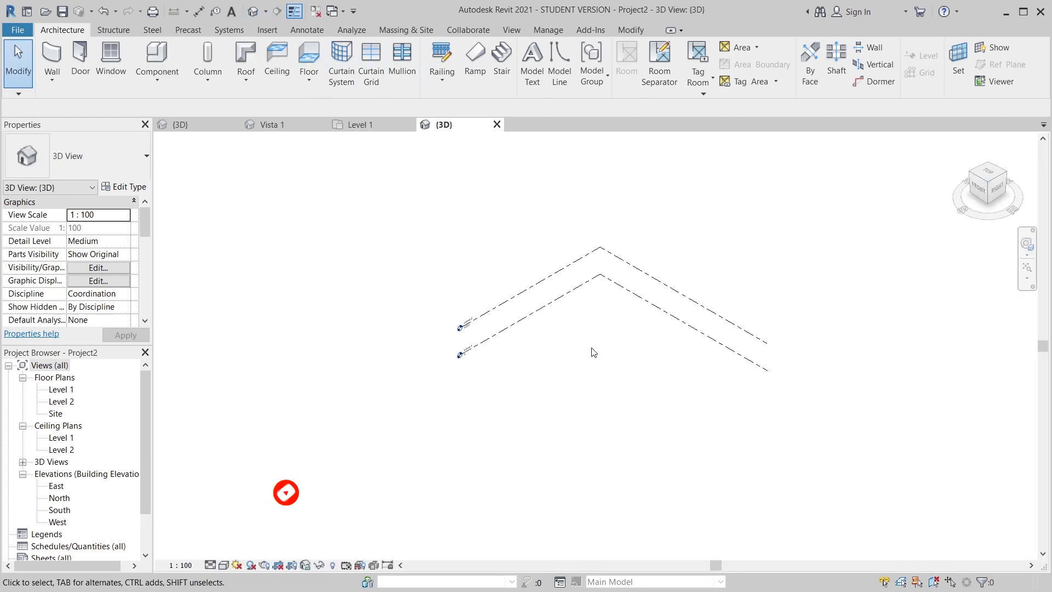
scroll(540, 393, "up", 7)
middle_click_drag(471, 289, 469, 382)
scroll(476, 447, "down", 3)
middle_click_drag(476, 449, 467, 388)
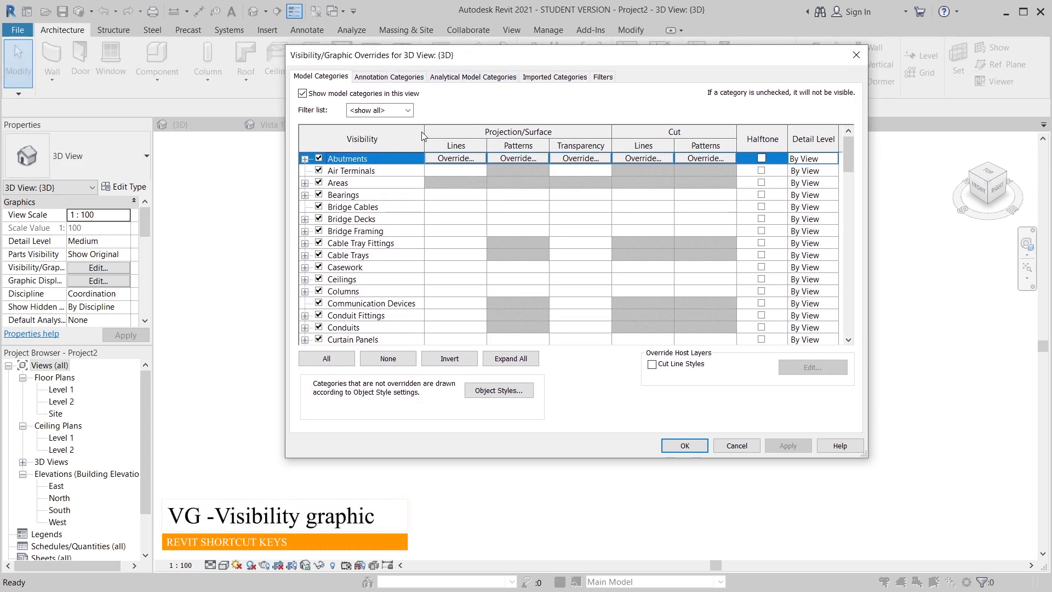
left_click(382, 78)
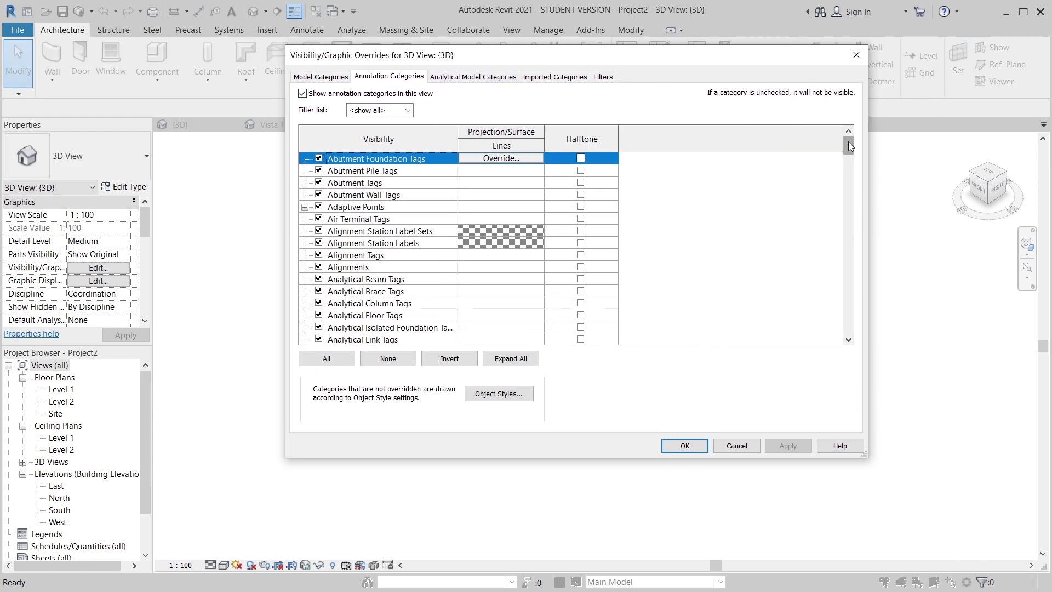
left_click_drag(849, 141, 854, 220)
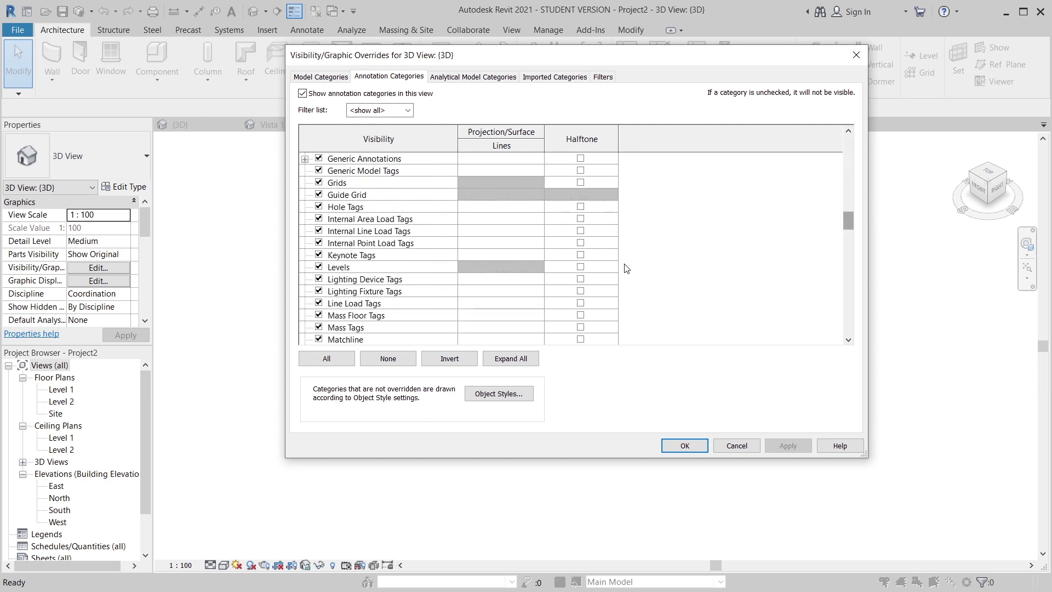
left_click(319, 267)
left_click(788, 446)
left_click(685, 446)
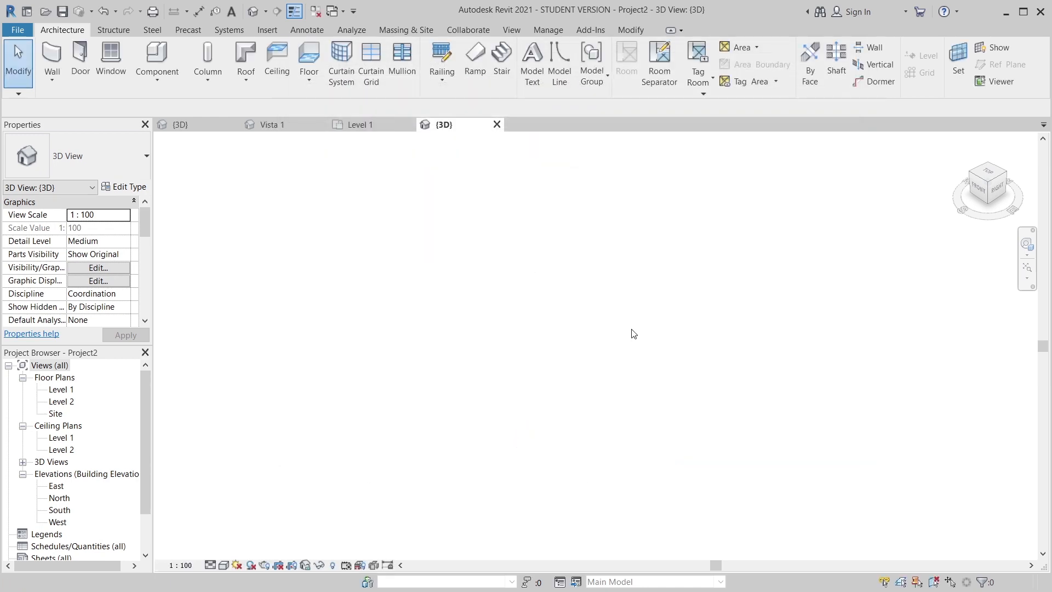
Step: Turn on ambient shadows and apply a Gradient background to the 3D view through its graphic display options
left_click(223, 566)
left_click(259, 476)
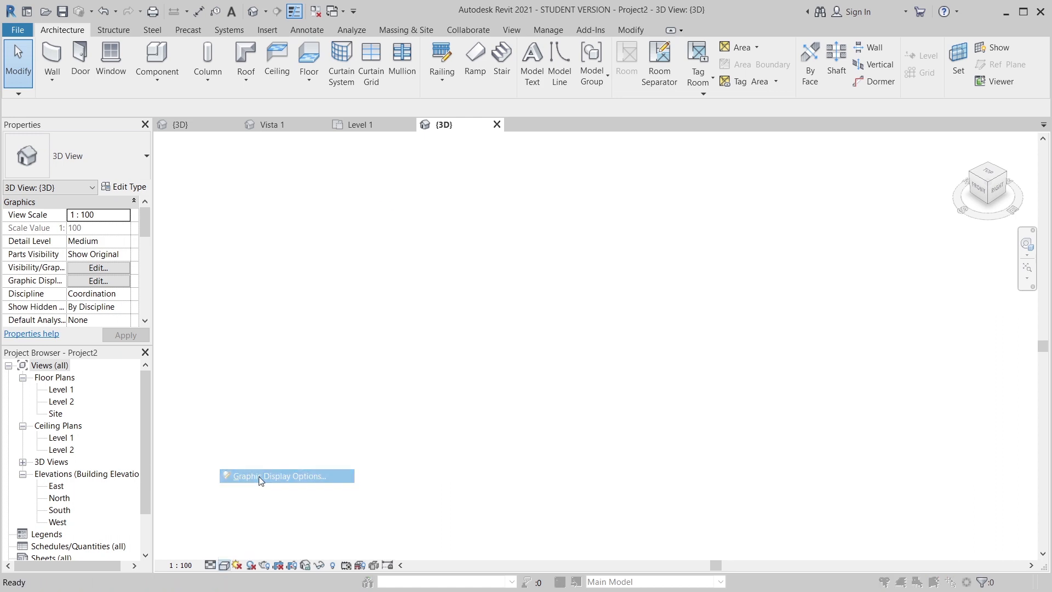
left_click(250, 210)
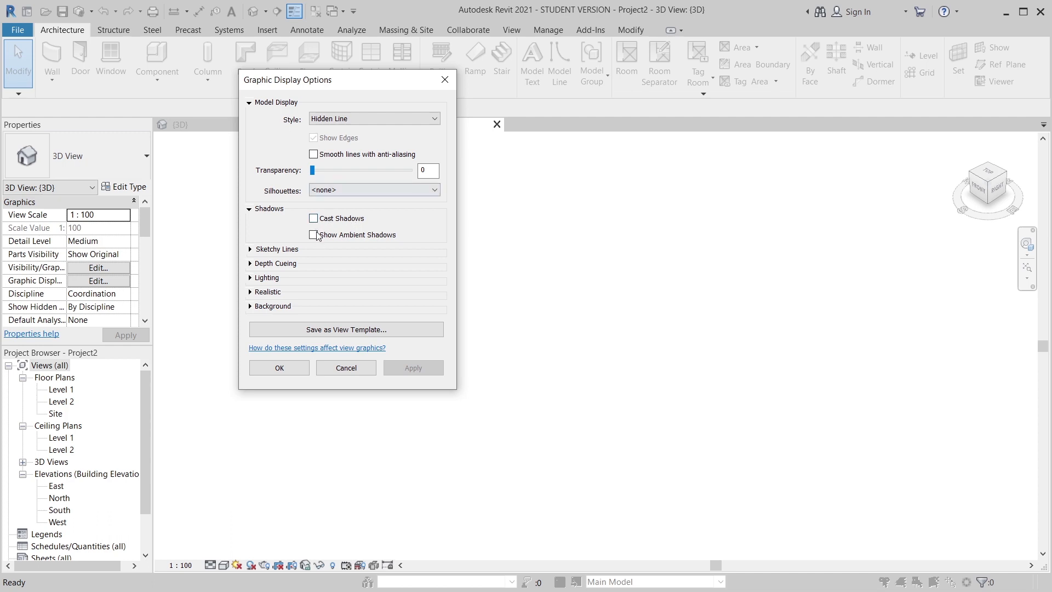
left_click(336, 236)
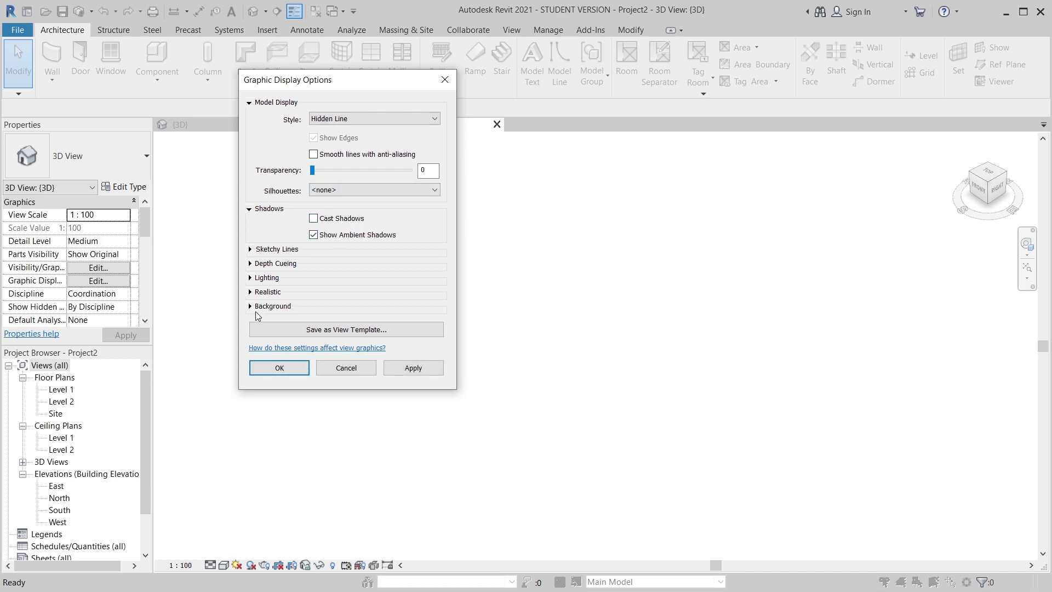
left_click(251, 306)
left_click(372, 325)
left_click(334, 357)
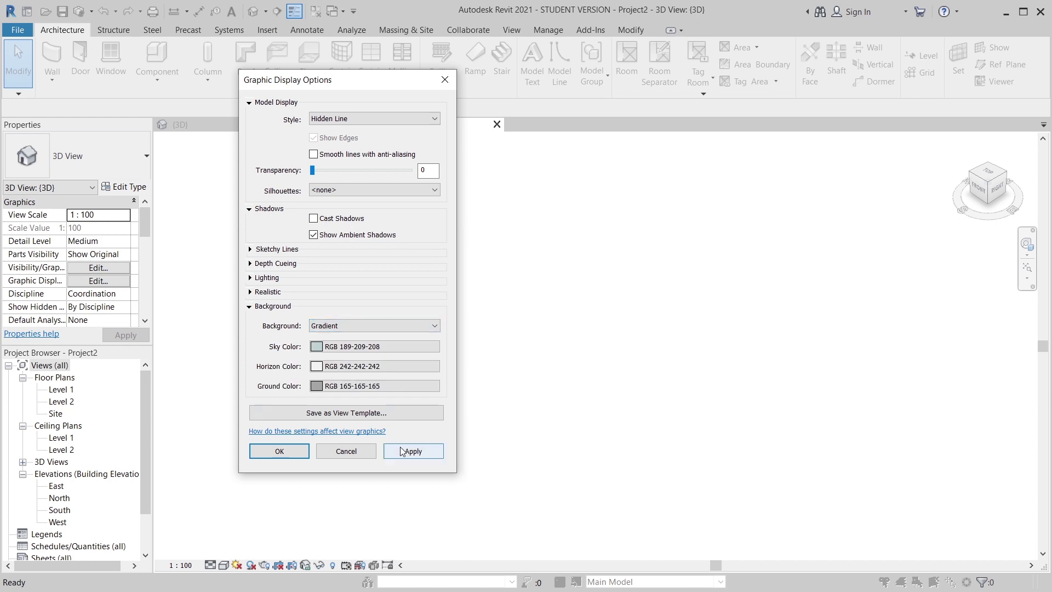
left_click(401, 451)
left_click(445, 79)
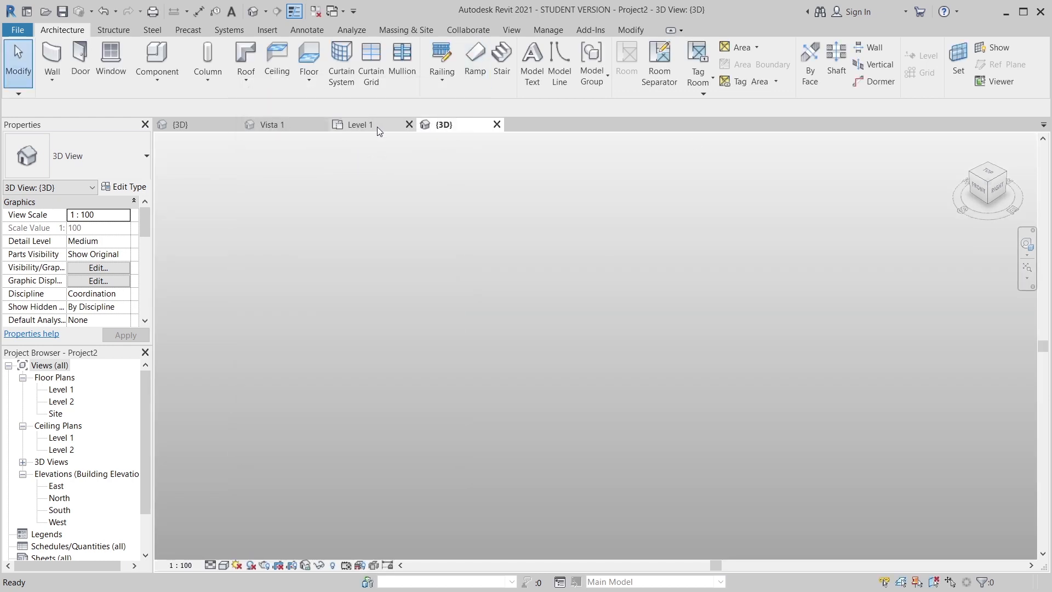
Step: Draw a horizontal reference plane between the elevation markers in the Level 1 floor plan and name it 1
left_click(377, 127)
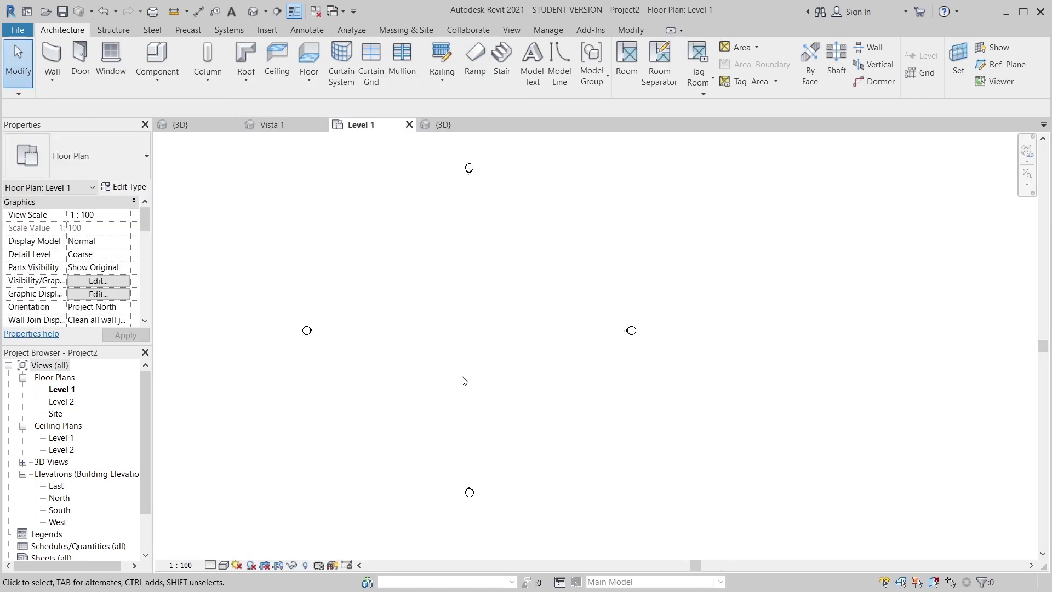
key("r")
key("p")
scroll(464, 377, "up", 2)
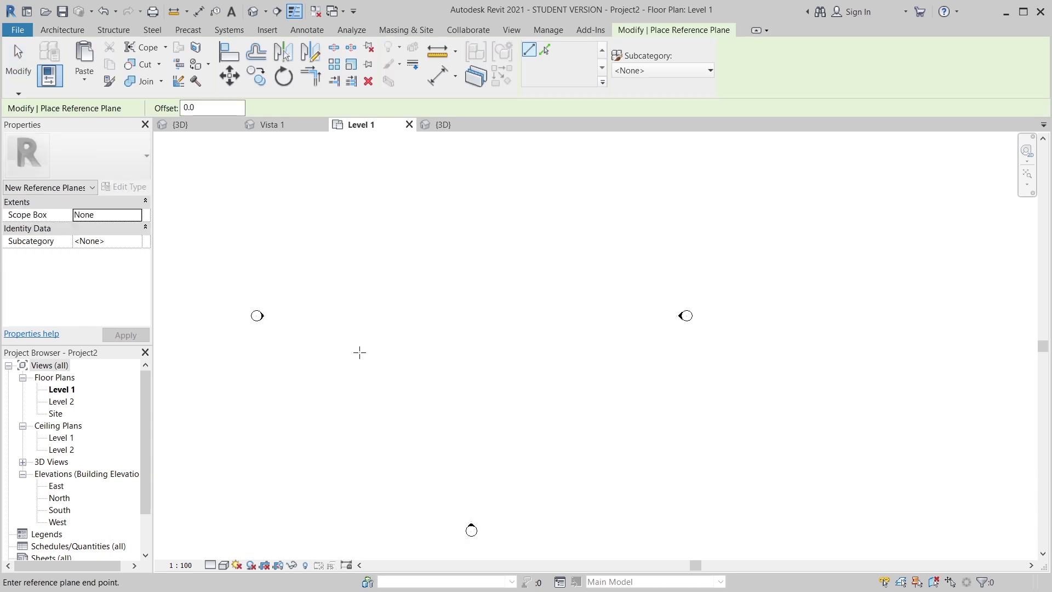
left_click(568, 348)
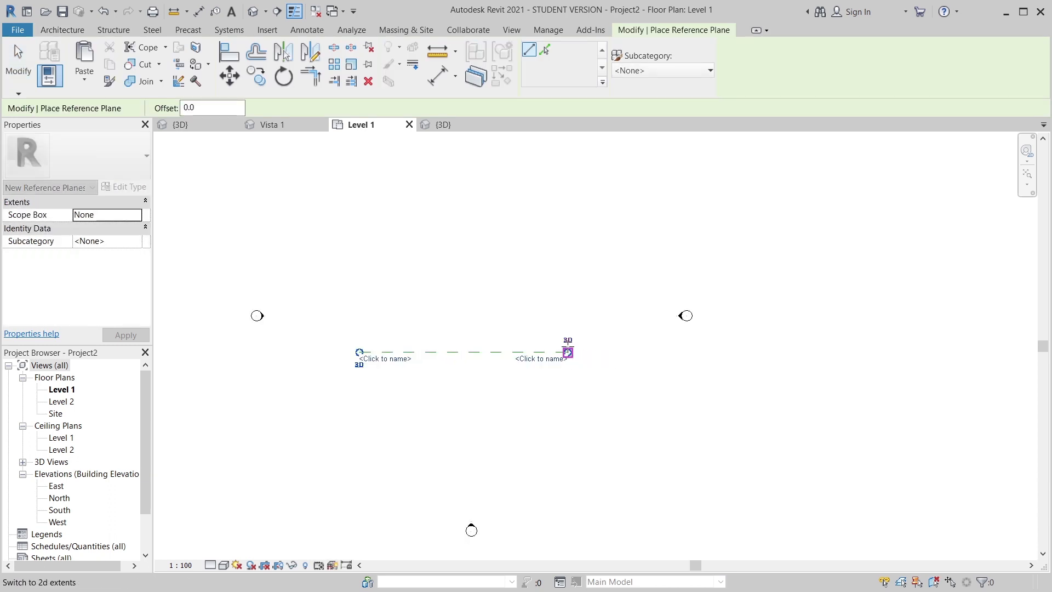
left_click(546, 360)
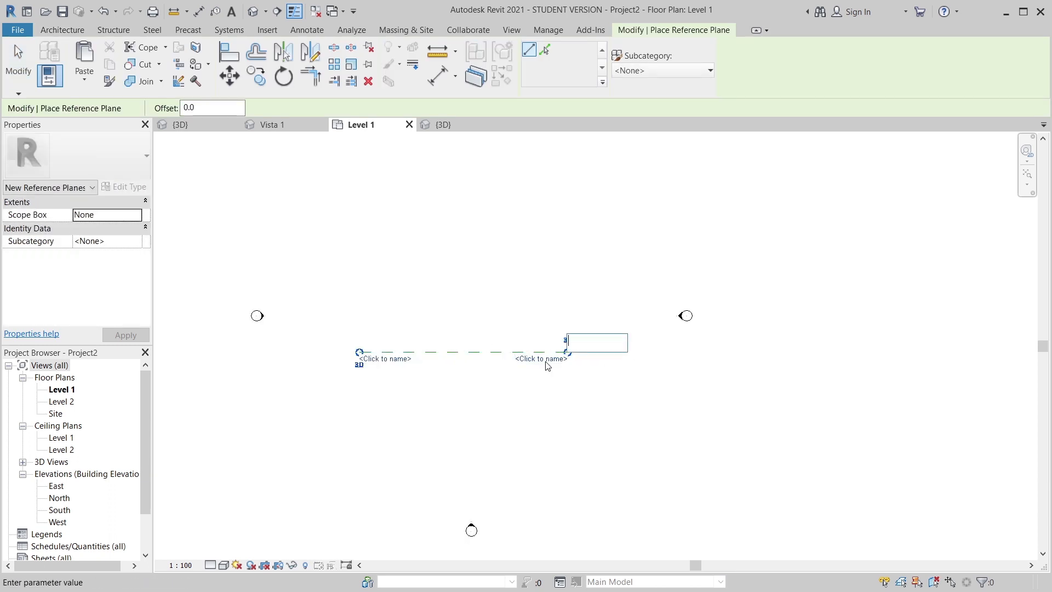
type("1")
key("Return")
key("Escape")
scroll(545, 361, "down", 2)
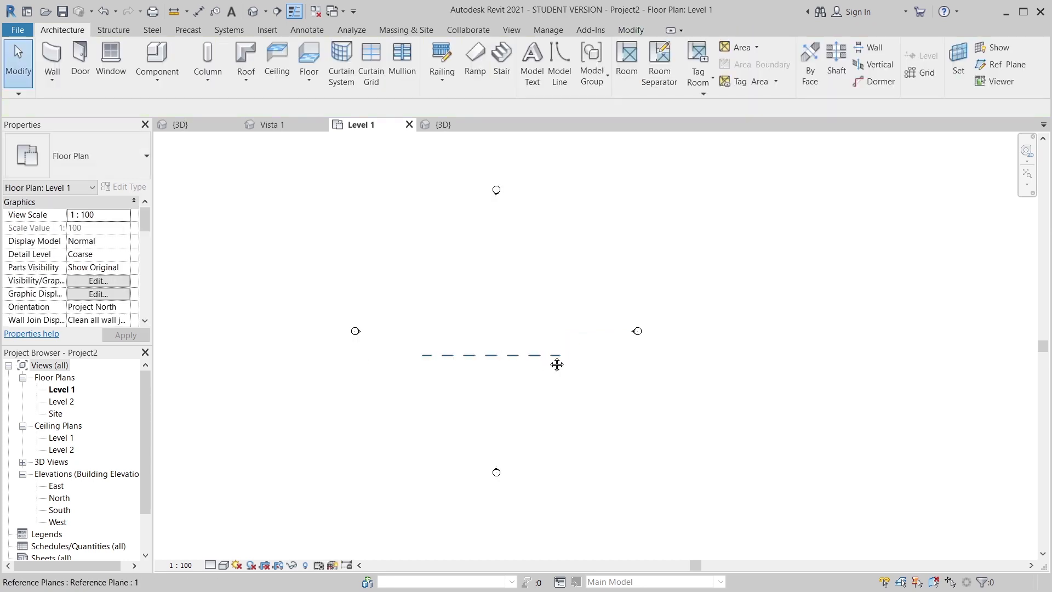
Step: Open the South elevation and reorder the open views so it sits between Level 1 and the 3D view
double_click(60, 510)
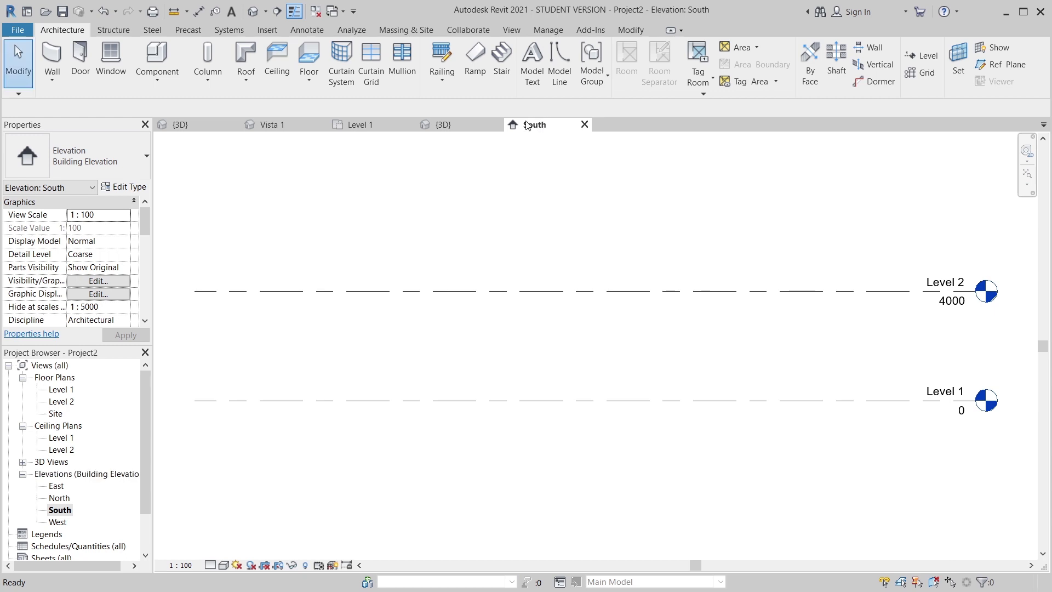
left_click(450, 126)
left_click_drag(579, 125, 423, 125)
scroll(511, 342, "up", 1)
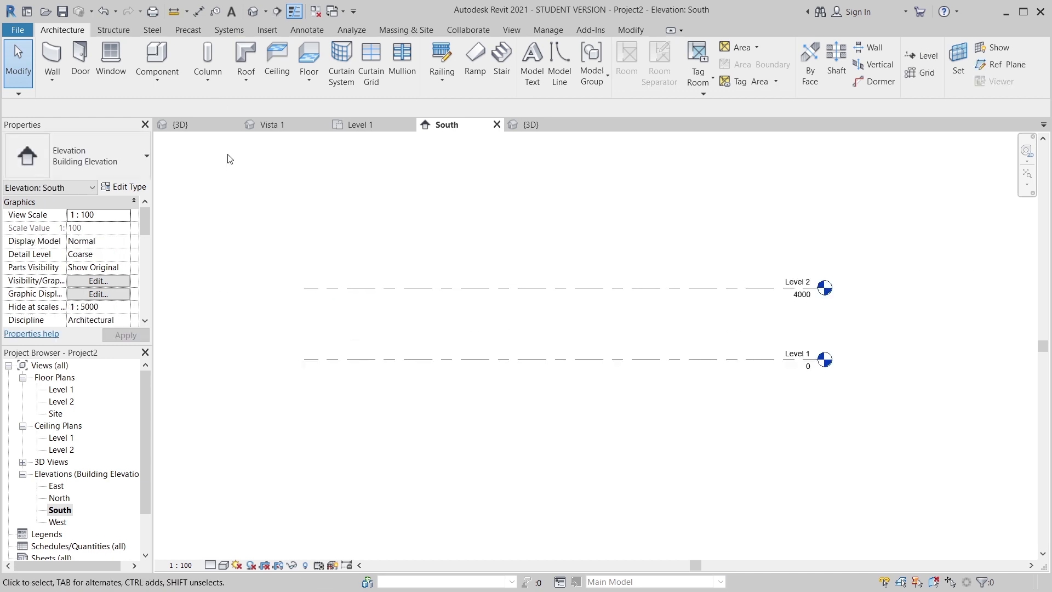
Step: Start an in-place model component in the Mass family category and accept the suggested name
left_click(159, 87)
left_click(154, 134)
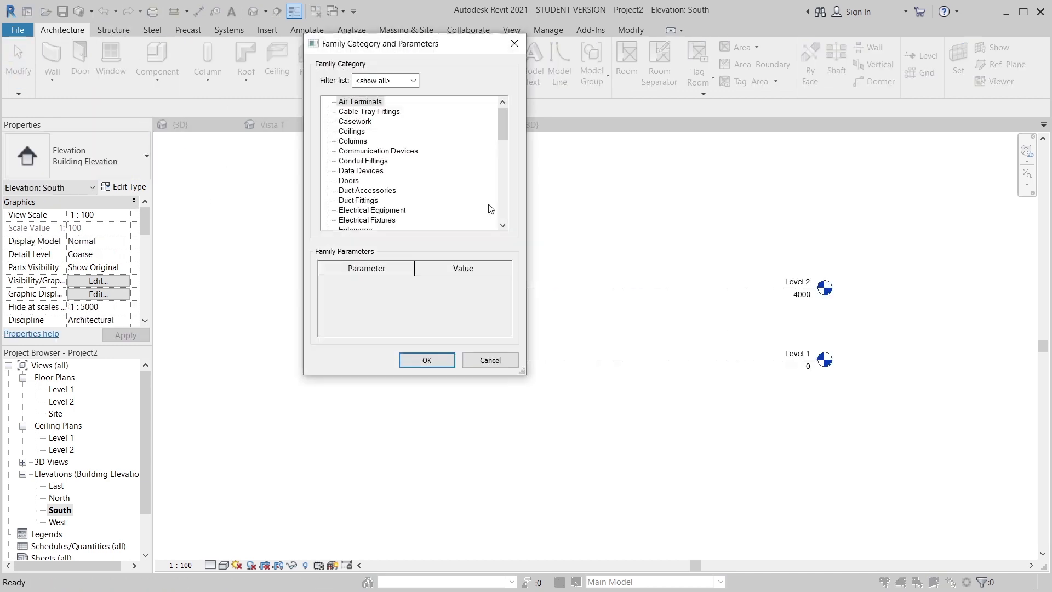
left_click_drag(503, 136, 503, 167)
left_click(349, 181)
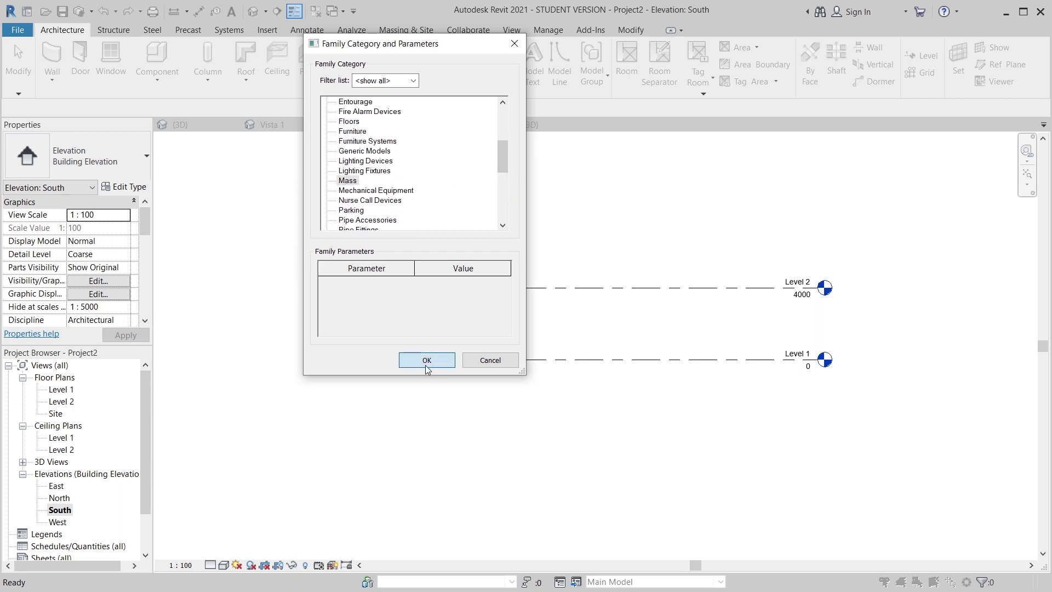
left_click(427, 360)
left_click(545, 181)
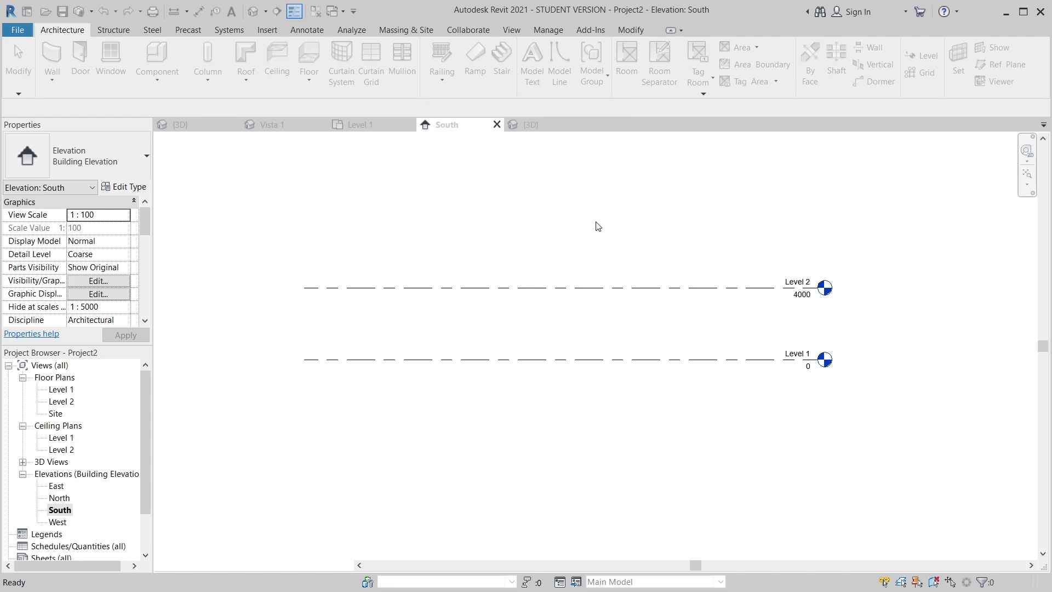
Step: Set the mass's work plane to Reference Plane : 1
left_click(282, 60)
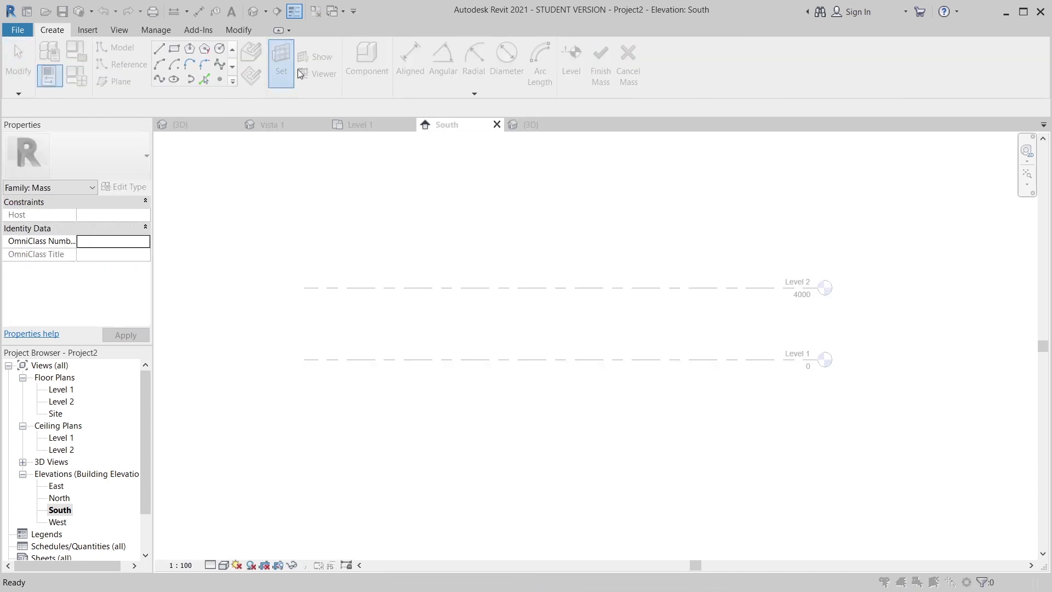
left_click(350, 219)
left_click(485, 217)
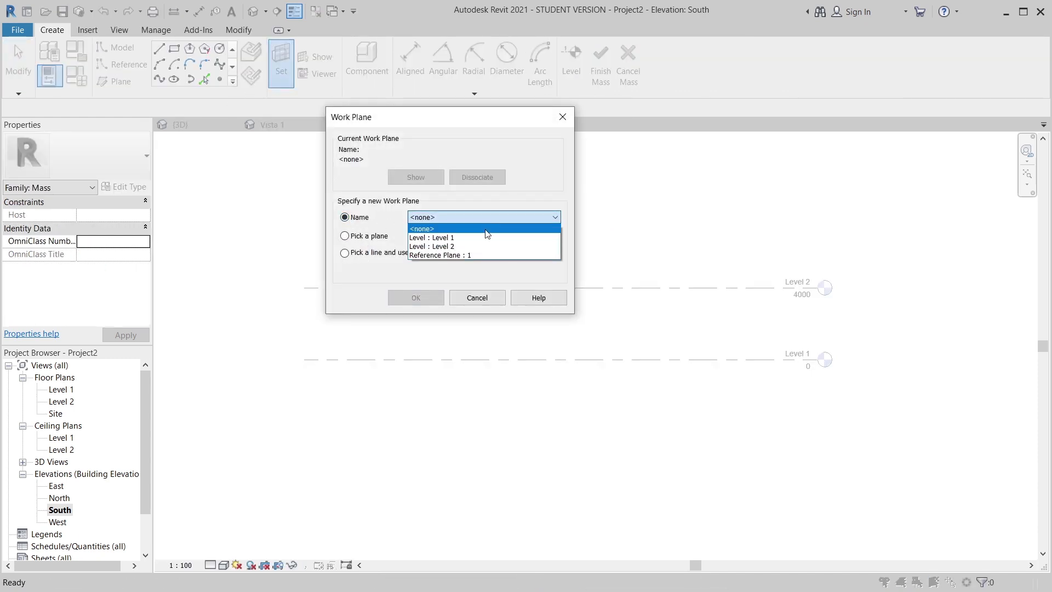
left_click(414, 255)
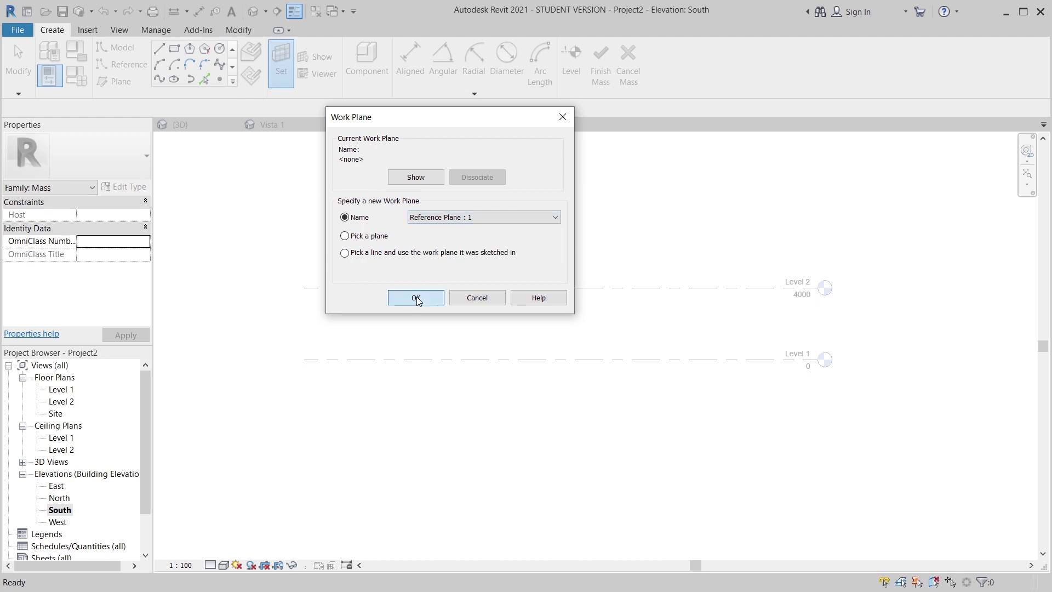
left_click(416, 297)
scroll(532, 314, "up", 1)
mouse_move(571, 313)
middle_mouse_down()
mouse_move(552, 334)
mouse_move(562, 311)
middle_mouse_up()
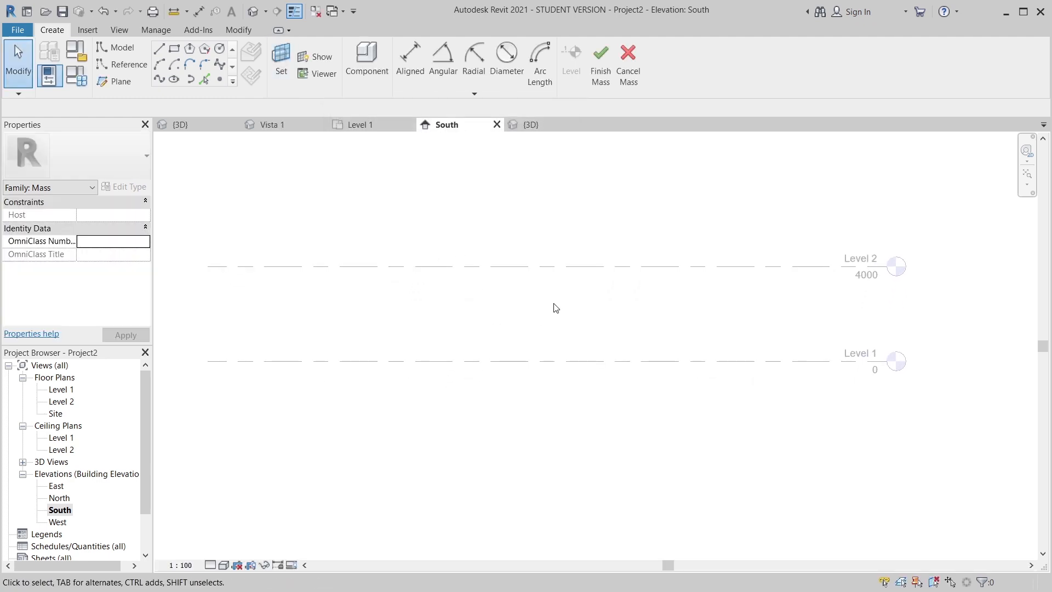
scroll(554, 304, "down", 3)
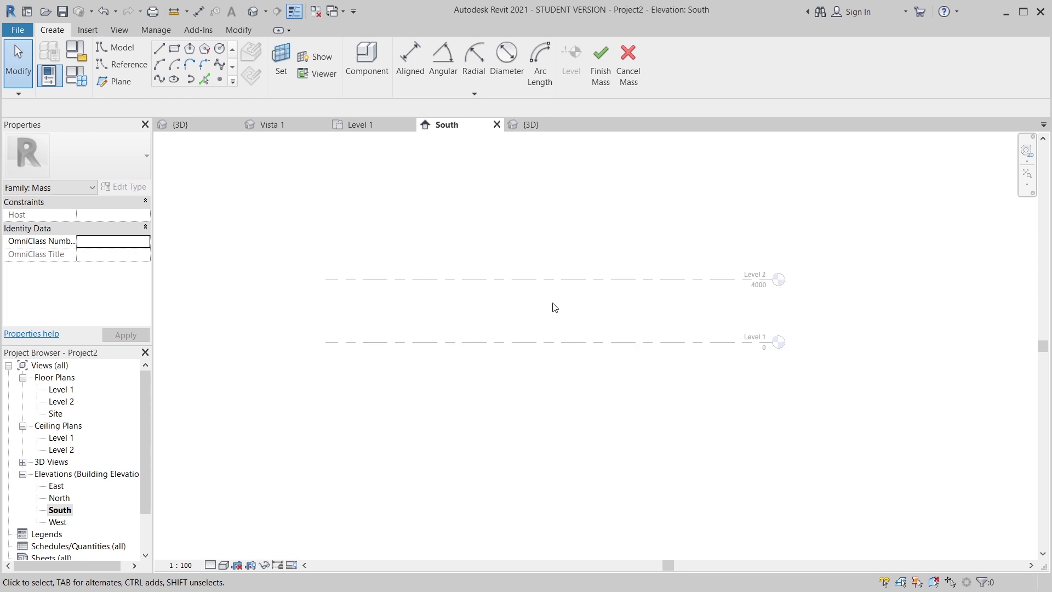
Step: Draw a downward-bulging reference arc on the Level 2 line, with a chord of about 3600 mm and a radius of about 3408 mm
middle_click_drag(517, 316, 529, 324)
scroll(617, 322, "up", 1)
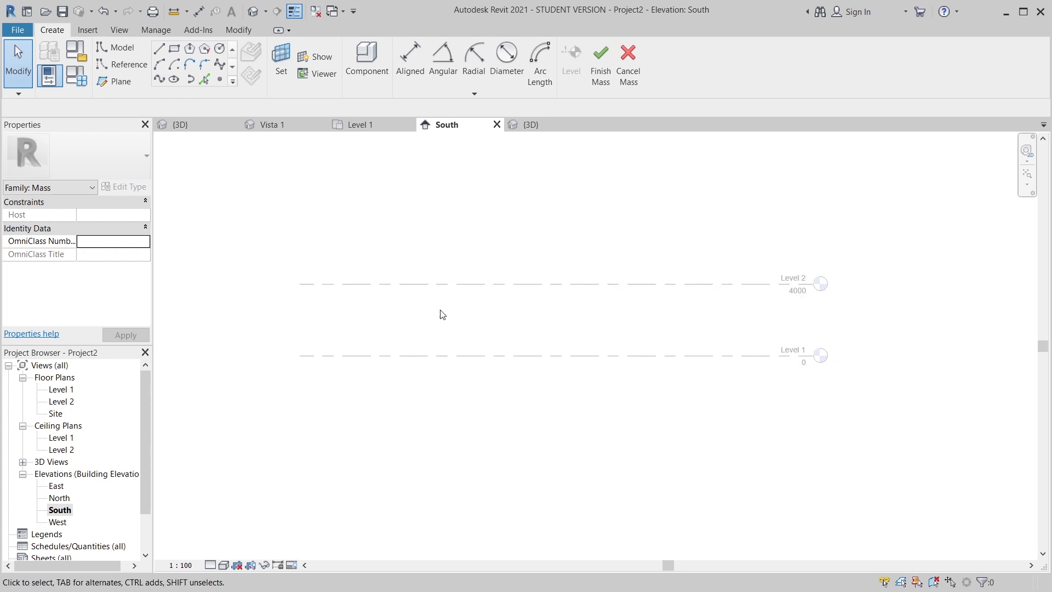
left_click(123, 66)
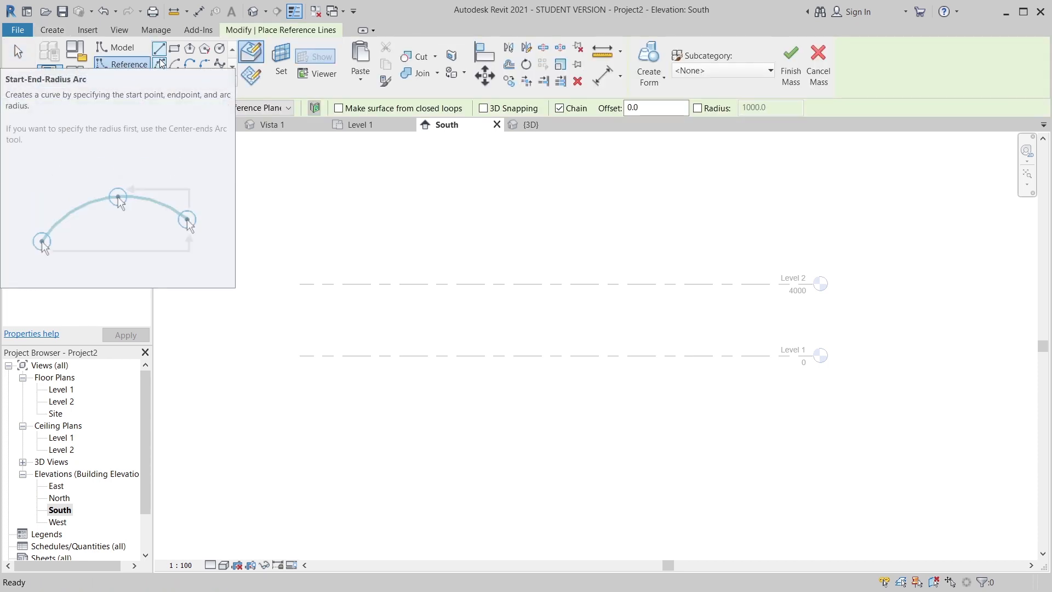
left_click(161, 63)
scroll(636, 318, "up", 3)
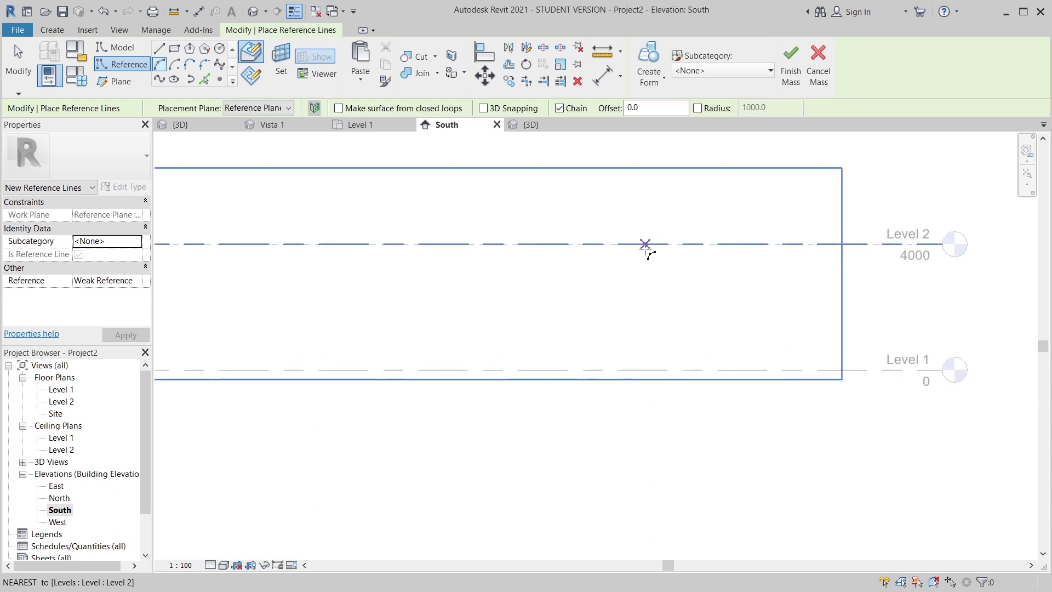
left_click(645, 244)
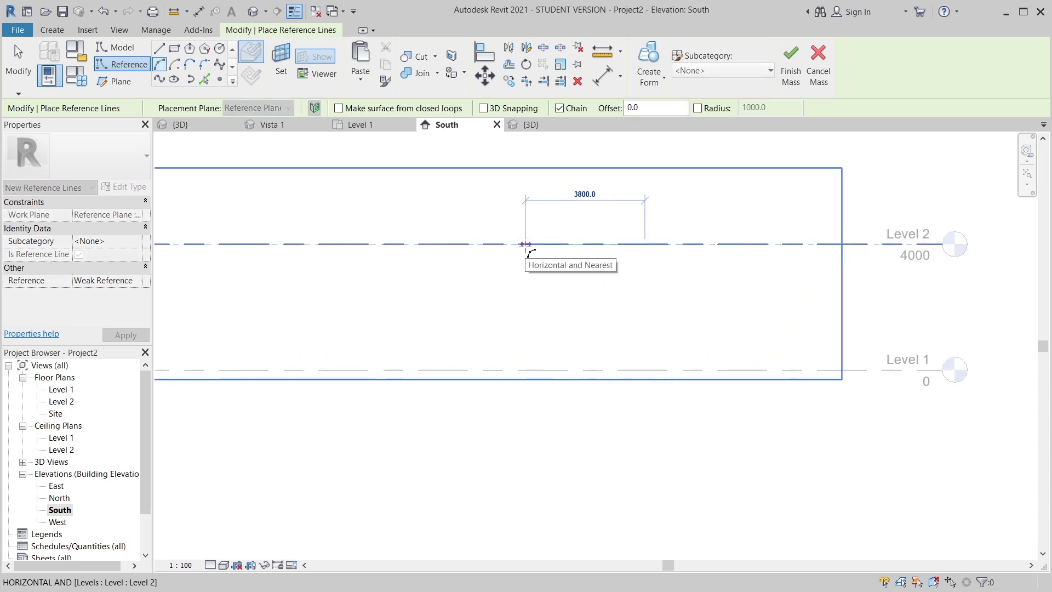
left_click(534, 244)
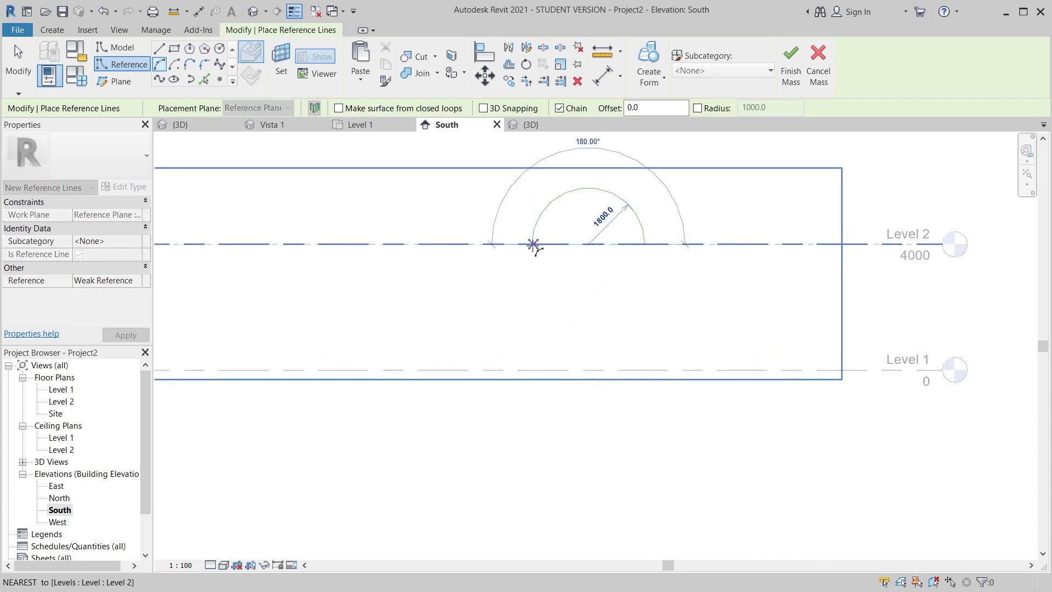
scroll(581, 263, "up", 2)
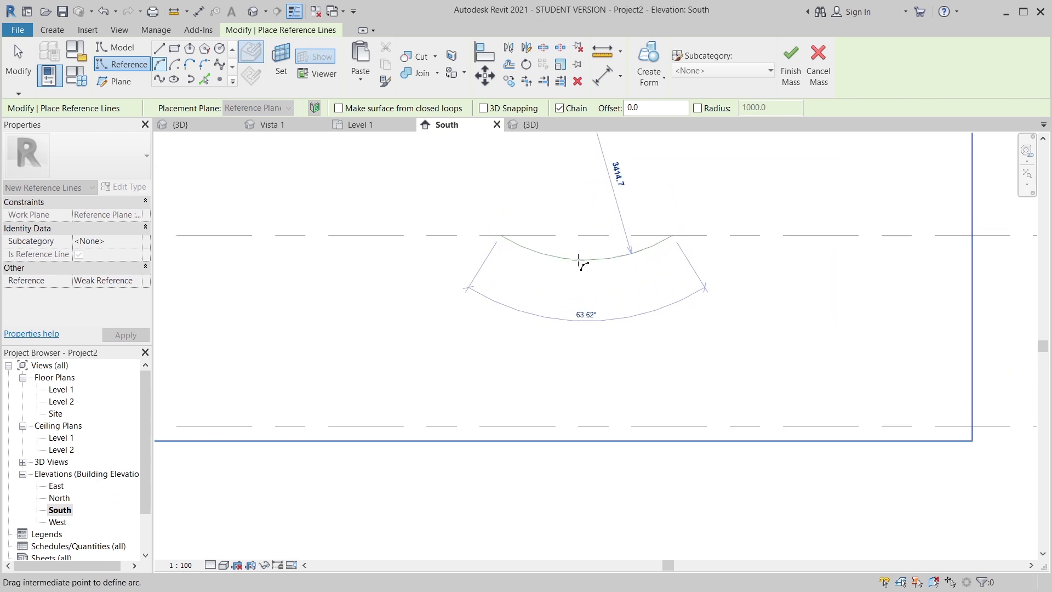
left_click(522, 249)
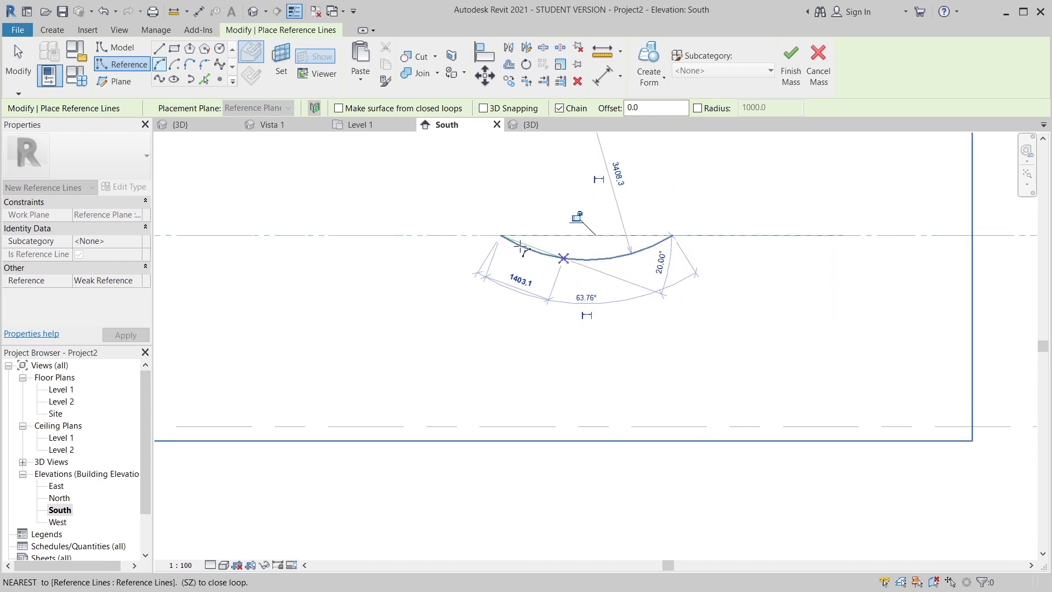
Step: Continue the wave with a tangent upward-bulging reference arc of about 3408 mm radius, ending on the Level 2 line
left_click(329, 235)
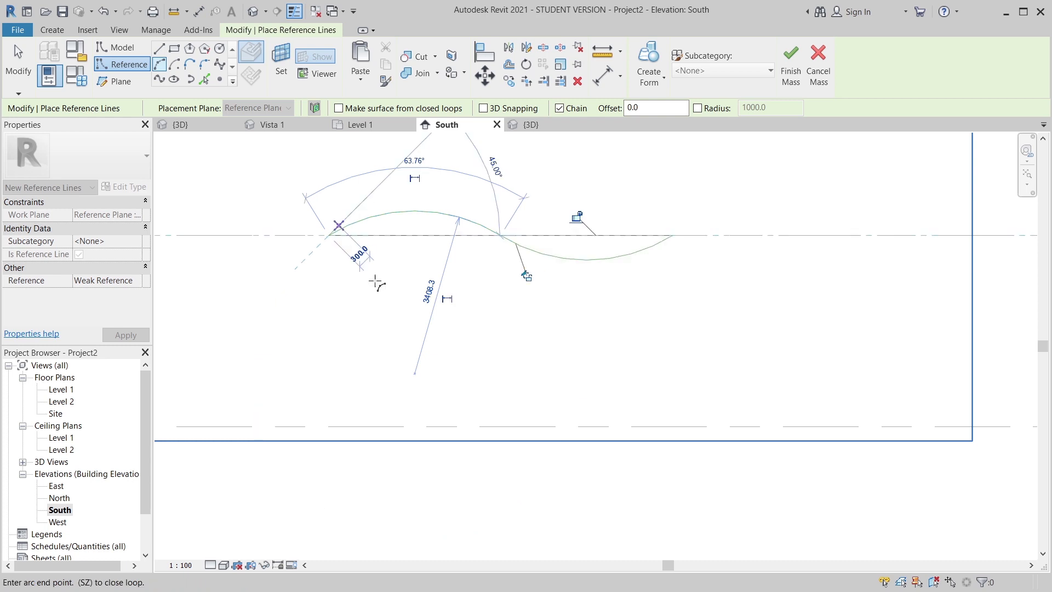
key("Escape")
key("Escape")
scroll(545, 173, "down", 1)
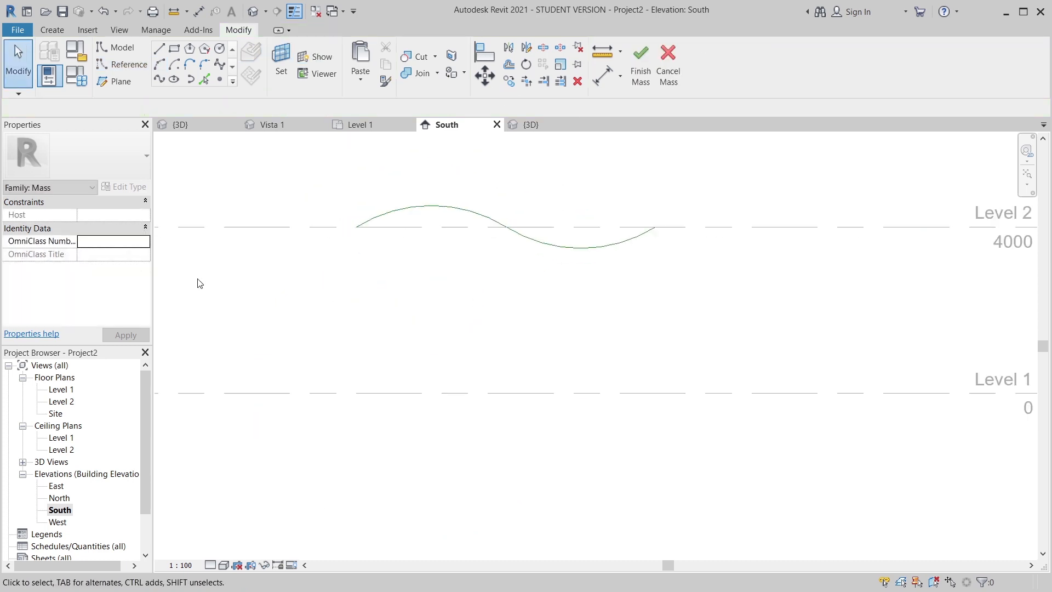
Step: In the 3D view seen from the top, copy both reference arcs 5000 mm perpendicular to the wave
middle_click_drag(536, 318, 539, 331)
left_click(545, 125)
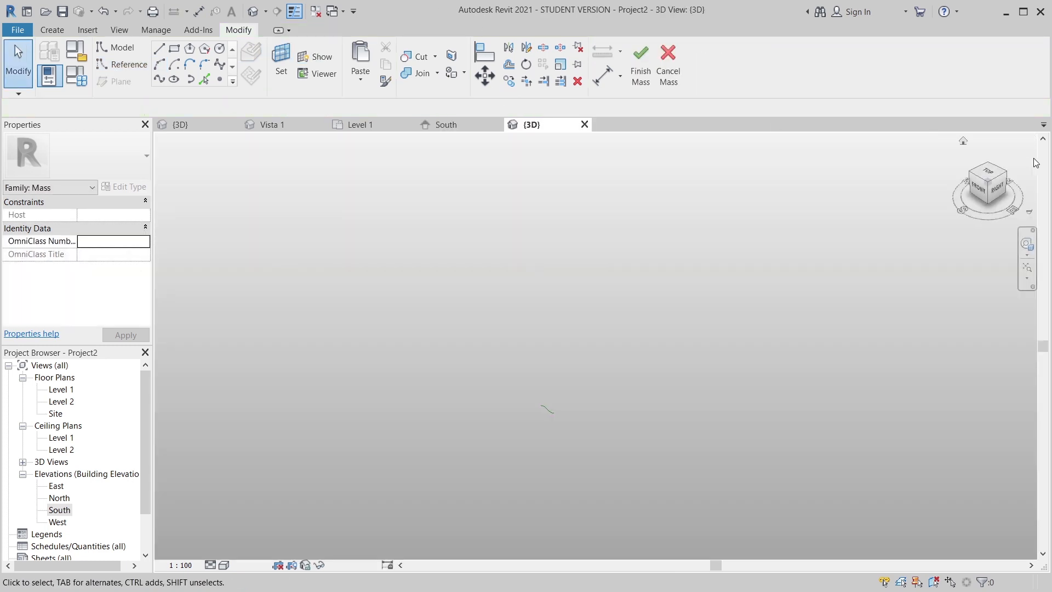
left_click(995, 175)
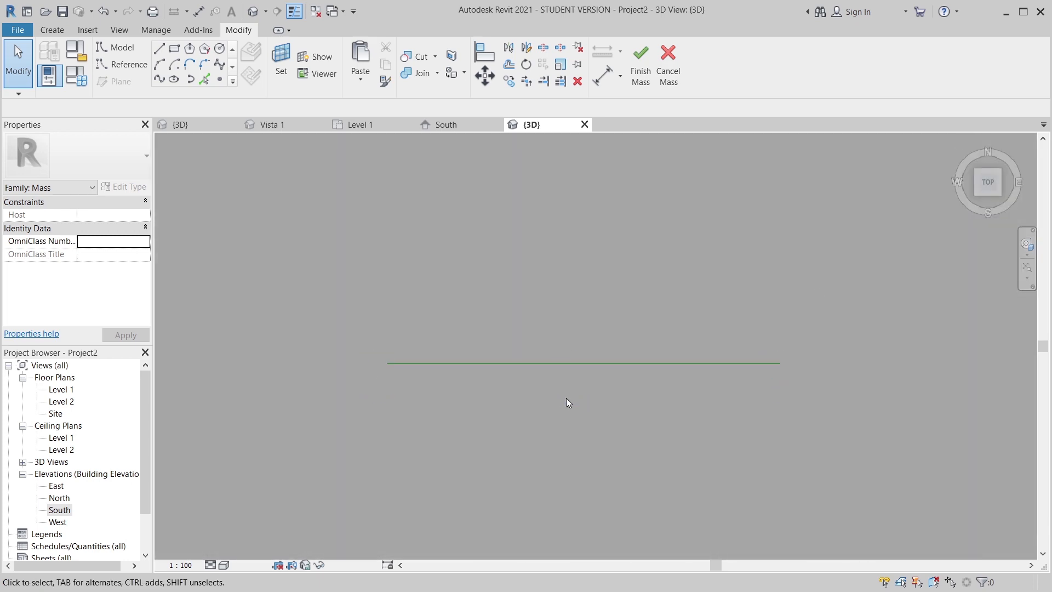
left_click_drag(636, 294, 400, 396)
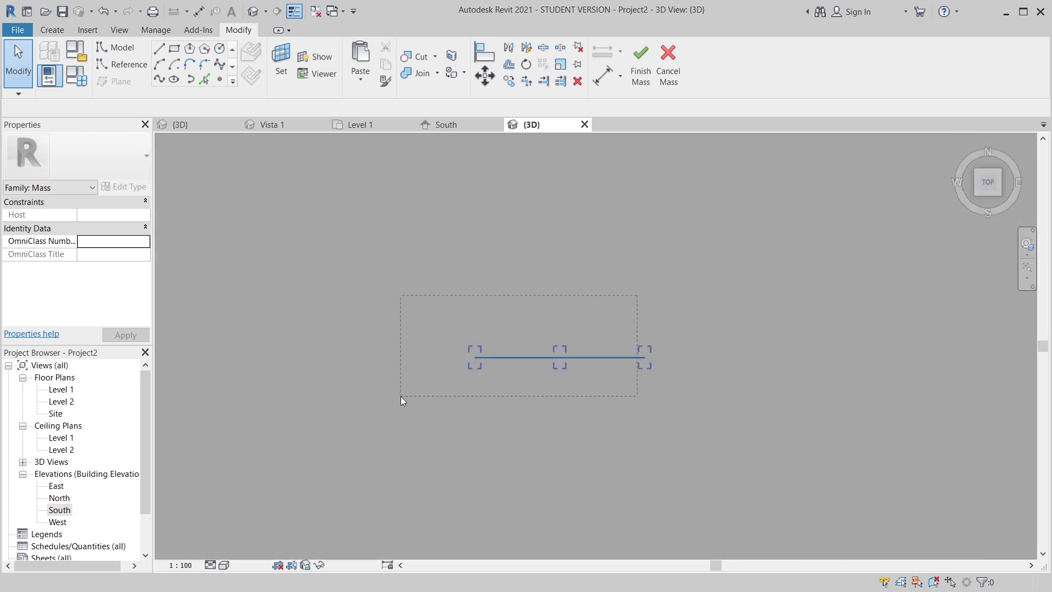
key("m")
key("v")
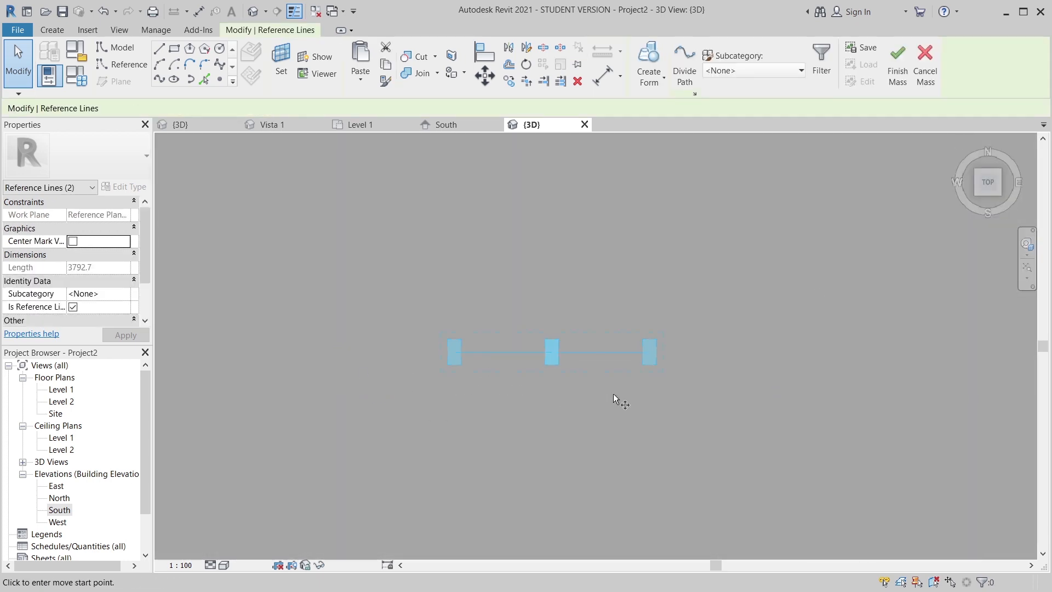
scroll(613, 394, "up", 2)
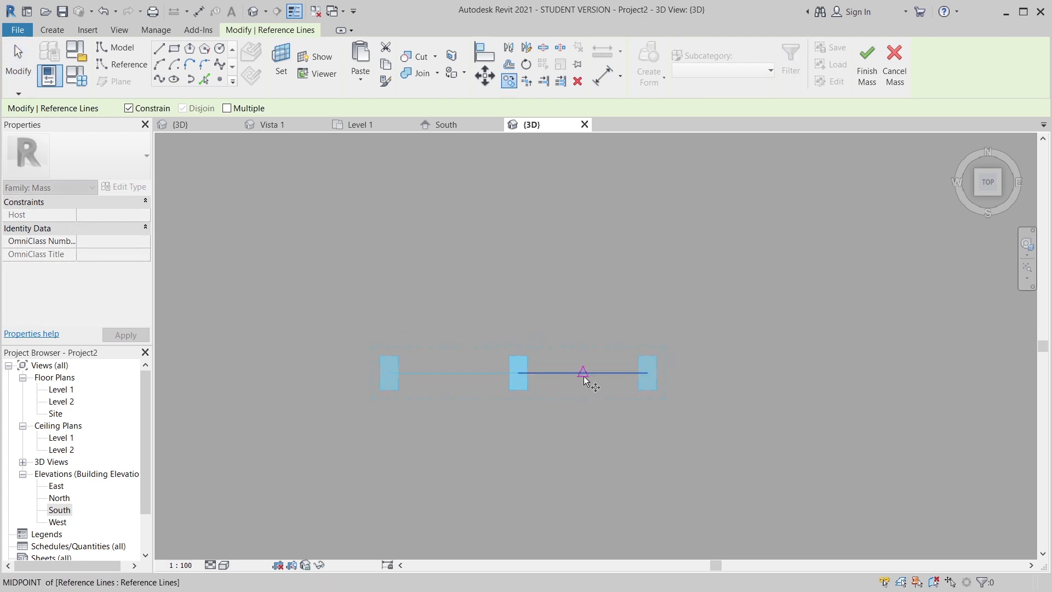
left_click(584, 376)
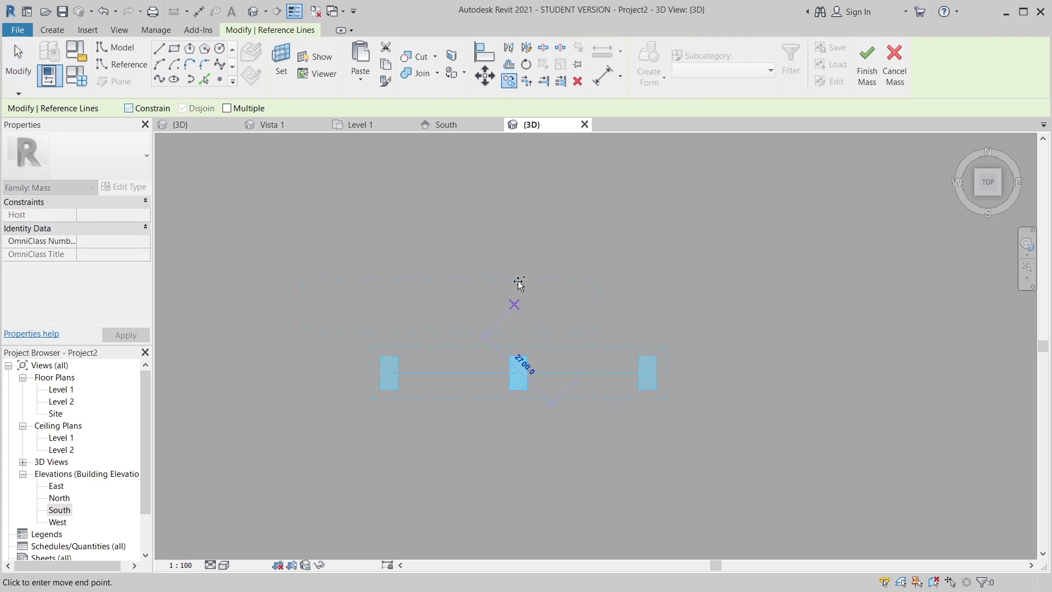
type("54m")
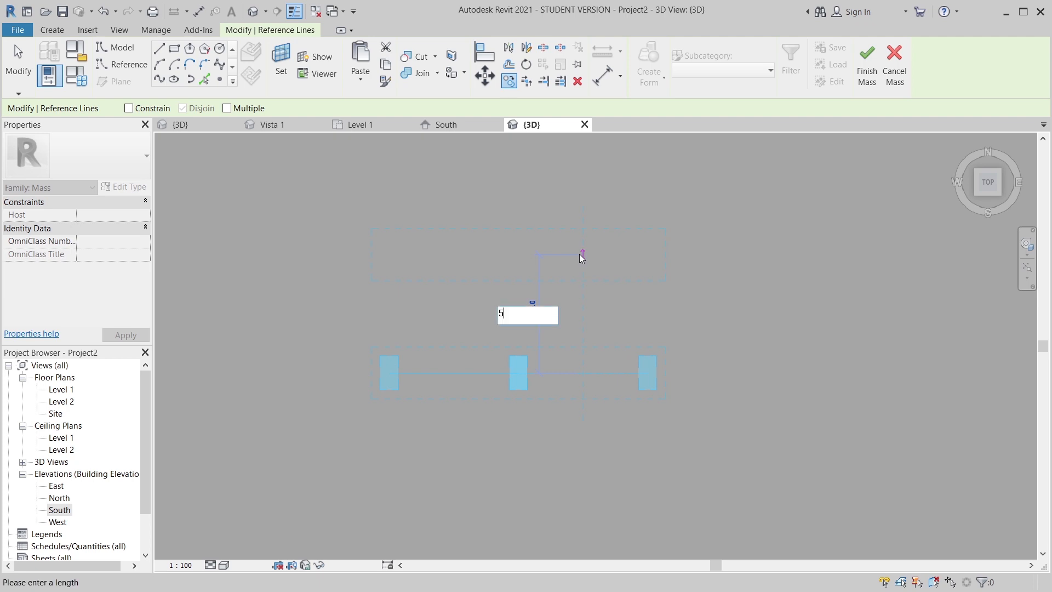
key("Return")
key("Return")
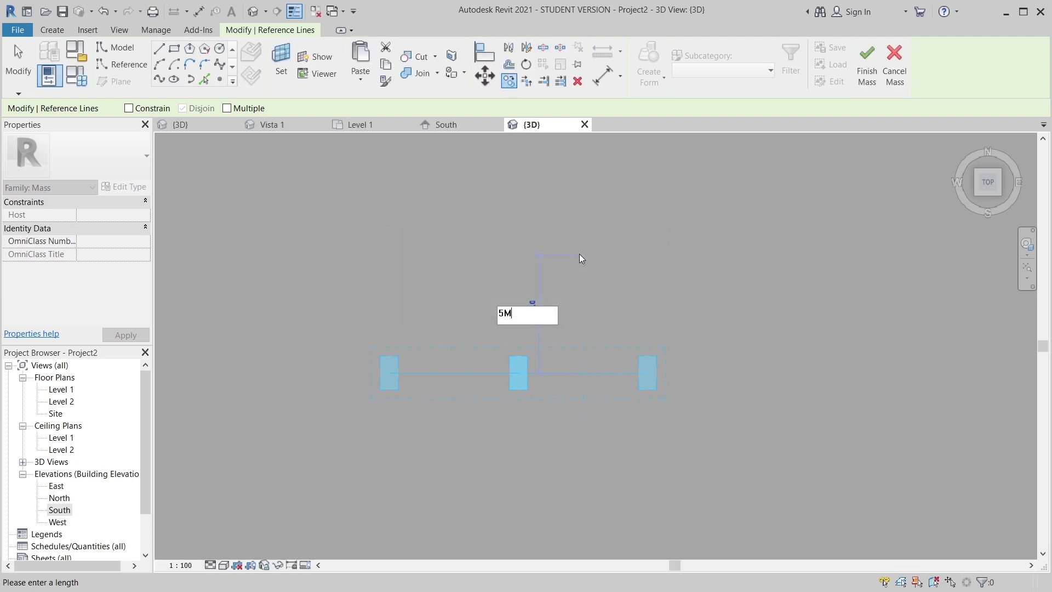
key("BackSpace")
key("BackSpace")
type("00")
key("Return")
Step: Create a form spanning the original and copied pairs of reference arcs
middle_click_drag(629, 286, 575, 219, "shift")
left_click_drag(407, 190, 786, 453)
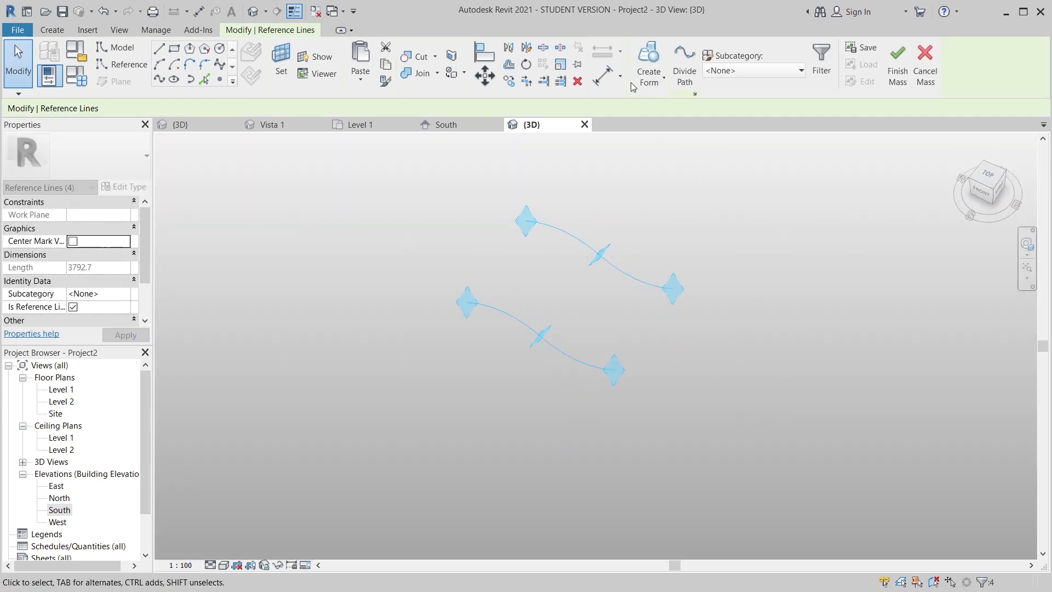
left_click(648, 77)
left_click(643, 98)
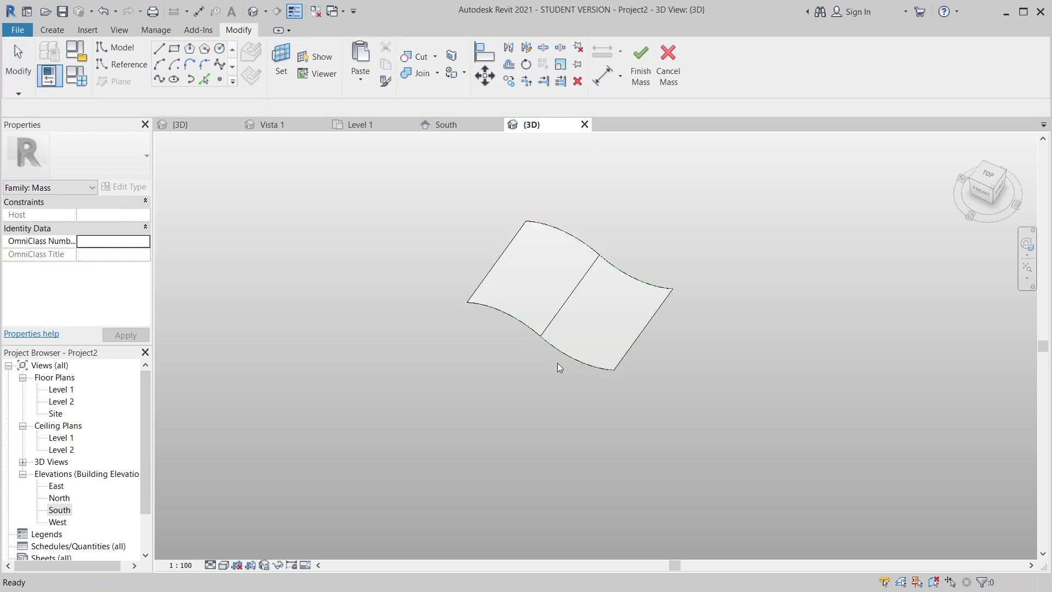
Step: Divide both faces of the wavy form and set their U grid number to 20
left_click(639, 268)
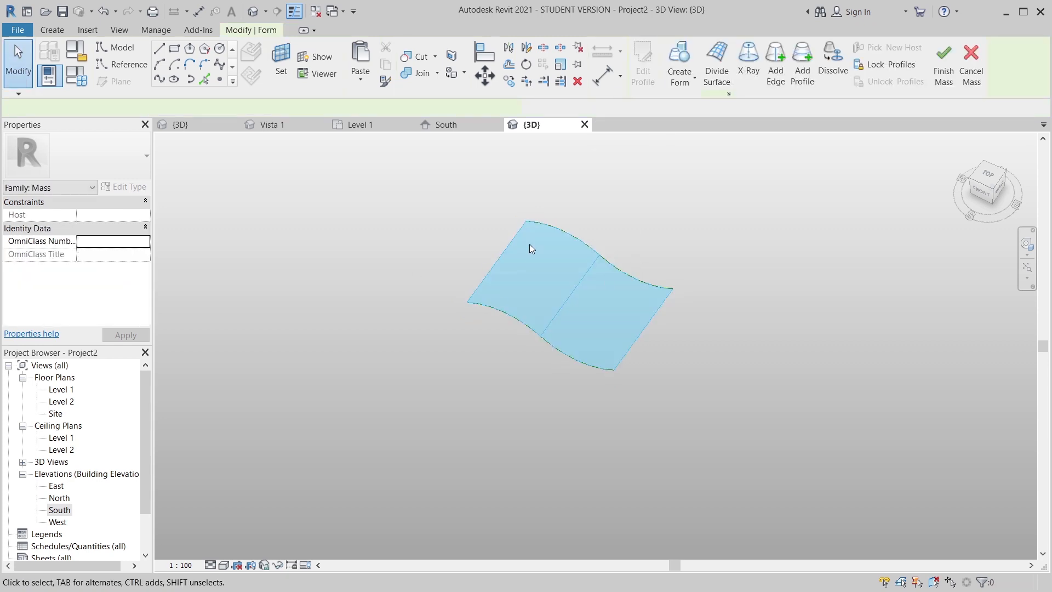
left_click(718, 60)
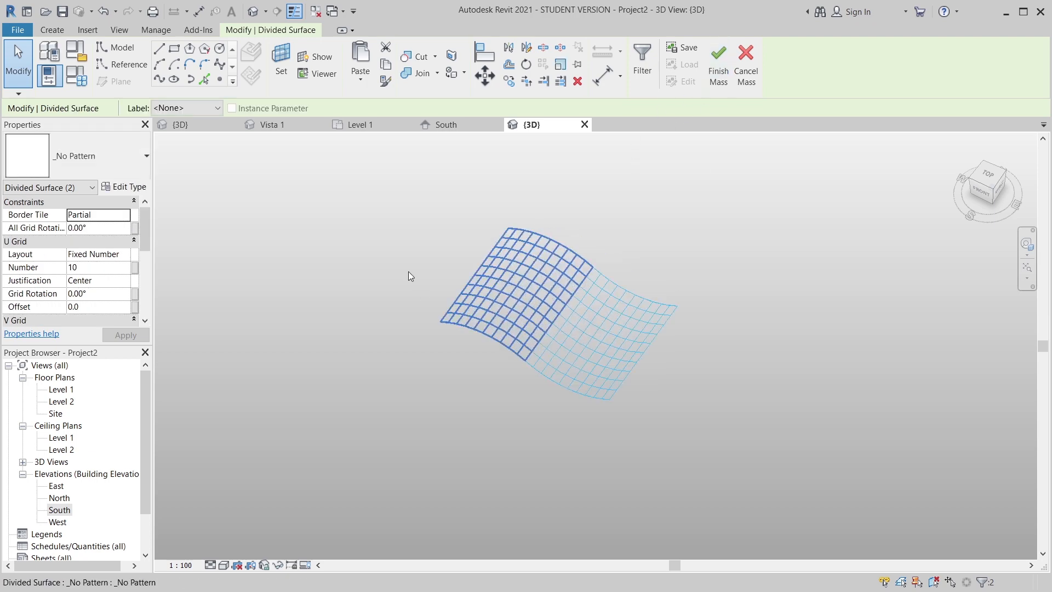
scroll(532, 276, "up", 2)
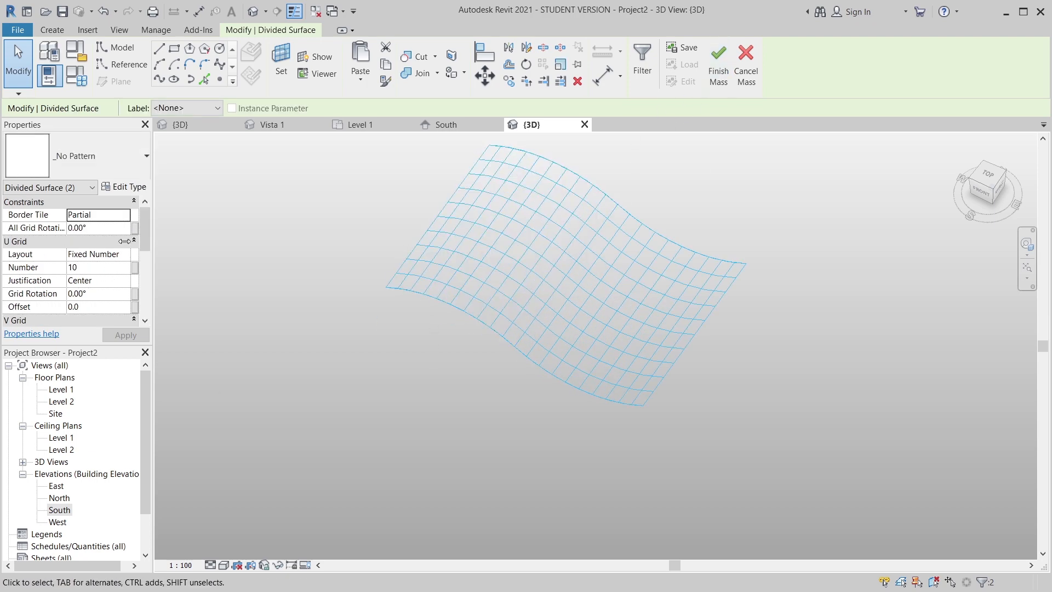
left_click(103, 268)
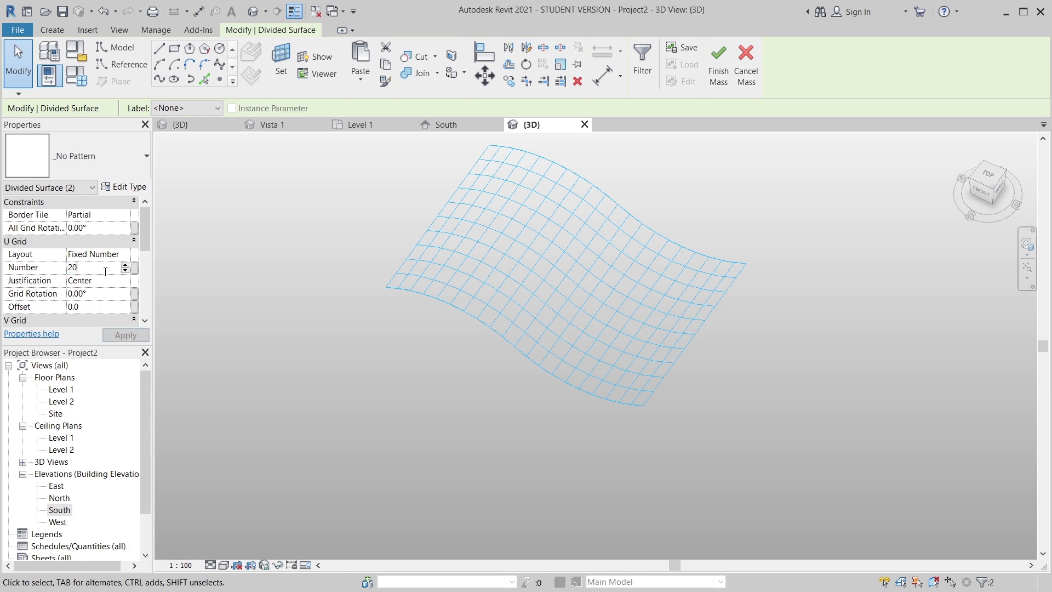
key("Return")
scroll(77, 305, "down", 2)
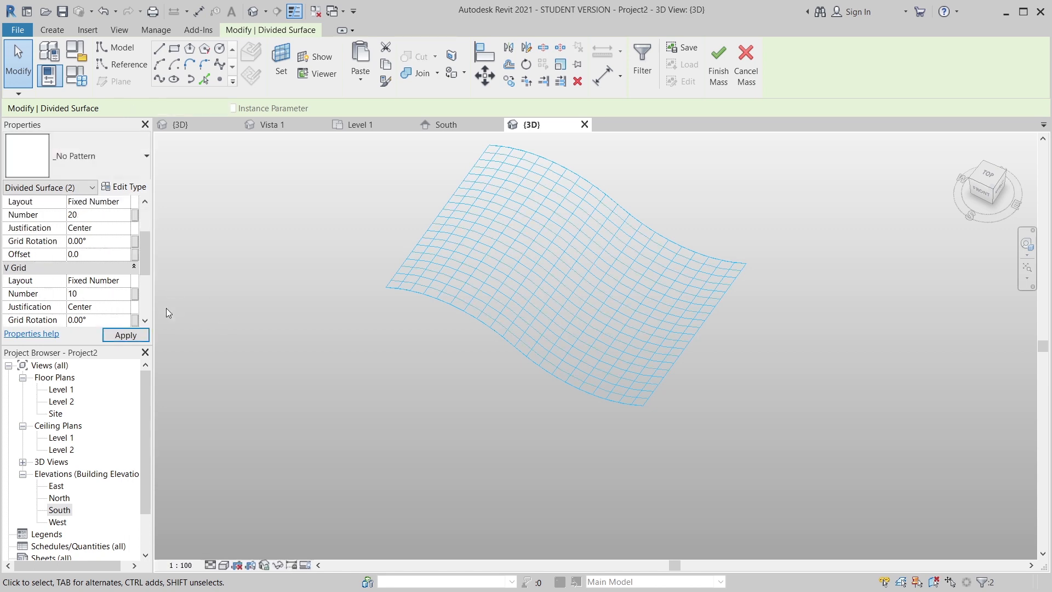
scroll(653, 361, "up", 4)
middle_click_drag(620, 431, 578, 451)
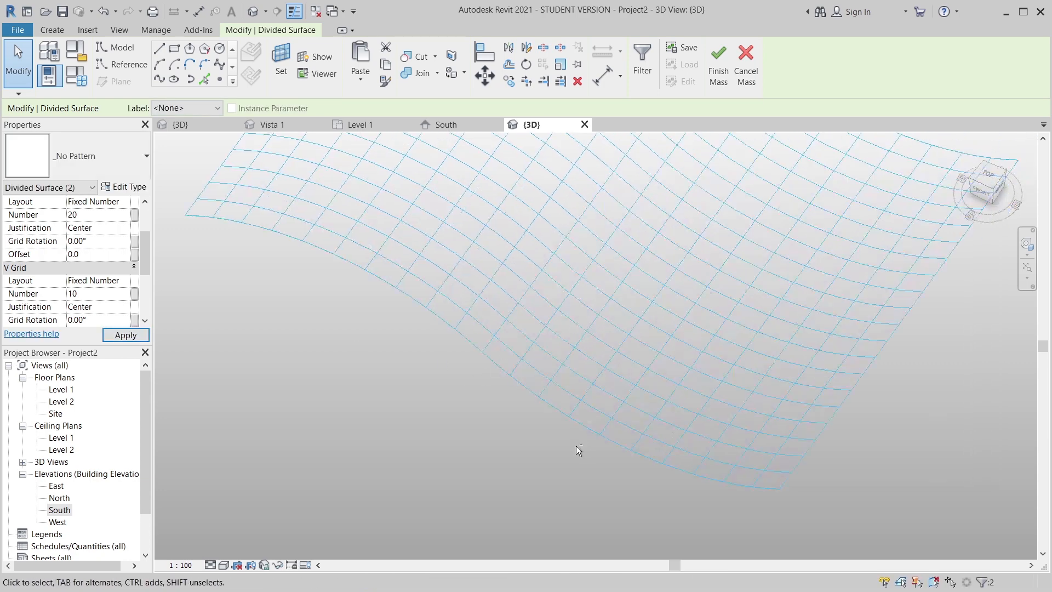
scroll(669, 357, "down", 5)
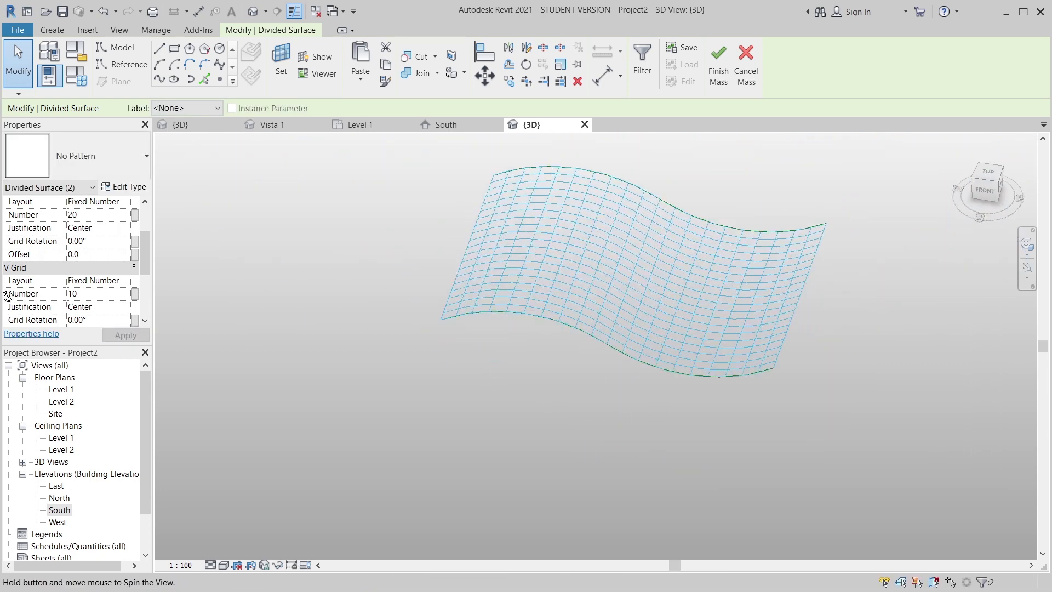
Step: Start a new family from the English template Metric Curtain Panel Pattern Based.rft
left_click(17, 31)
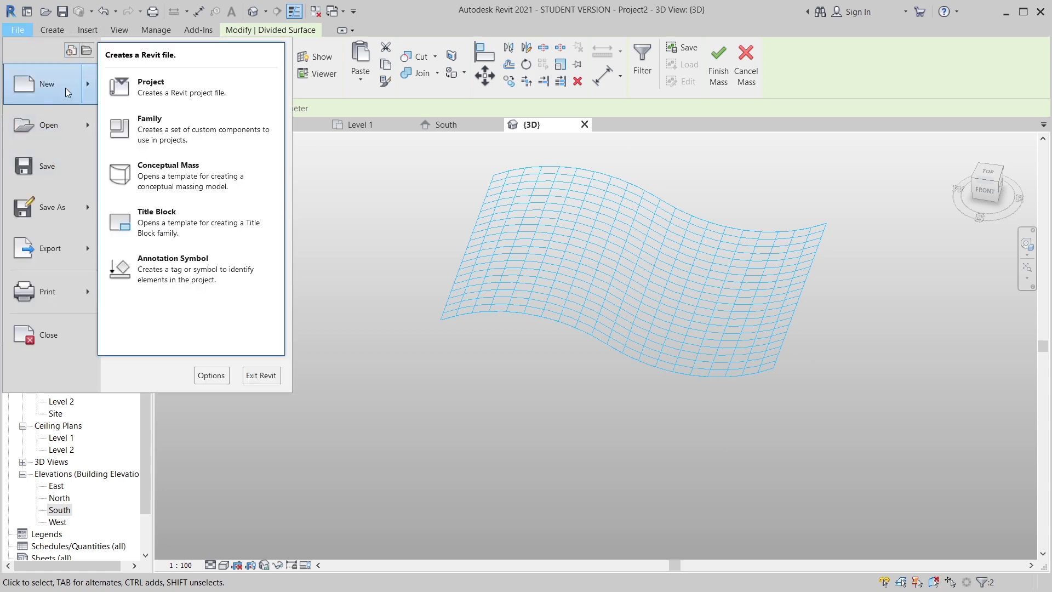
mouse_move(55, 84)
left_click(188, 132)
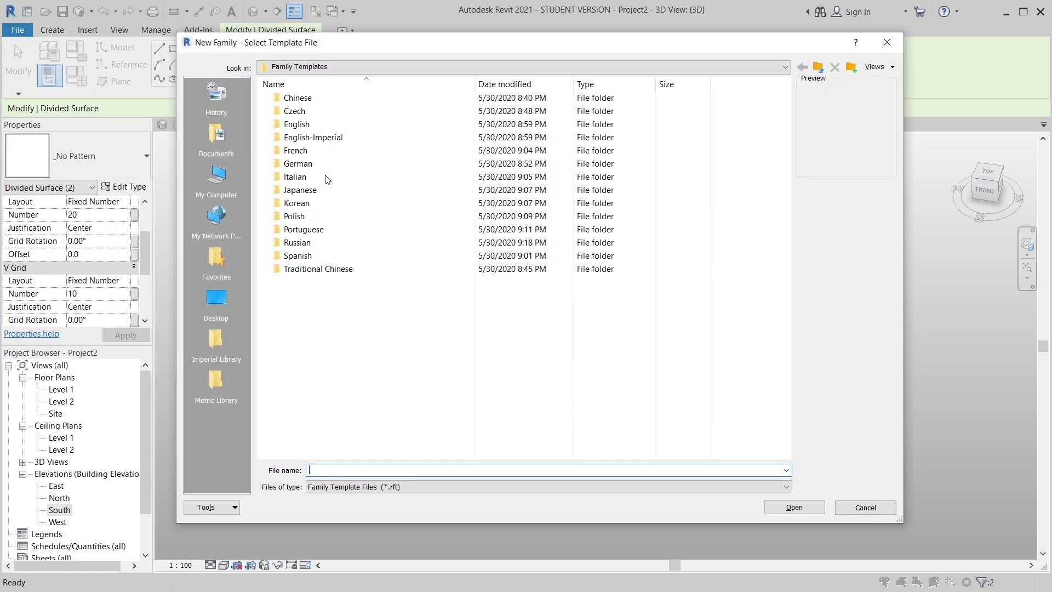
double_click(325, 125)
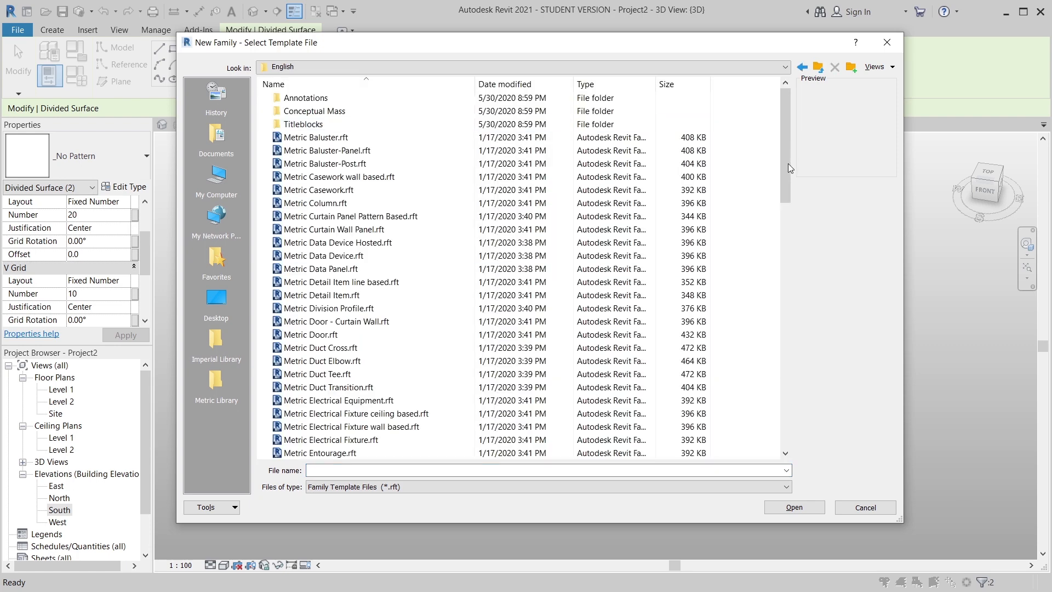
left_click_drag(787, 145, 785, 130)
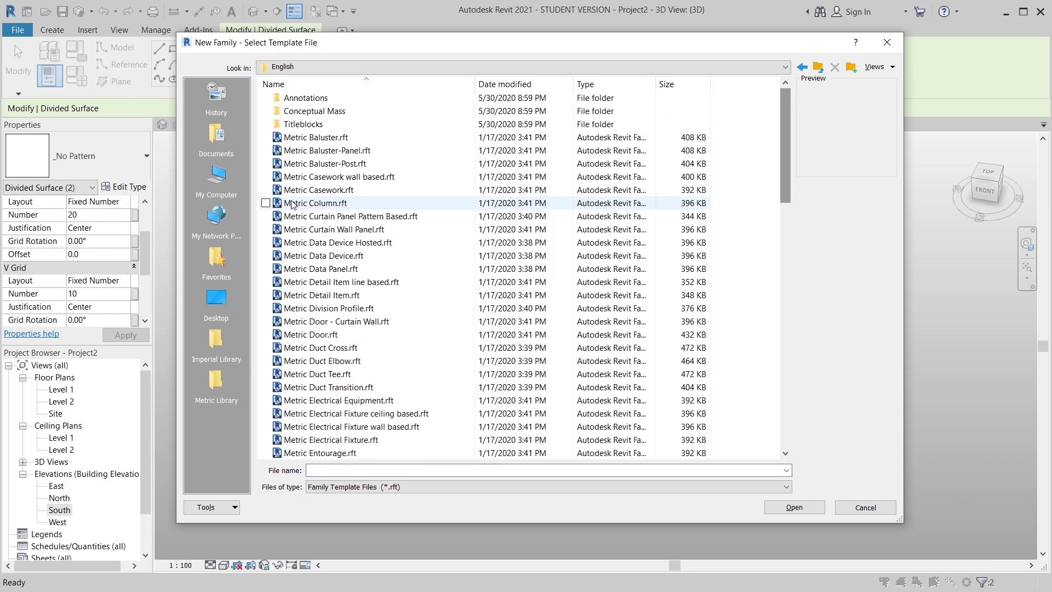
double_click(376, 217)
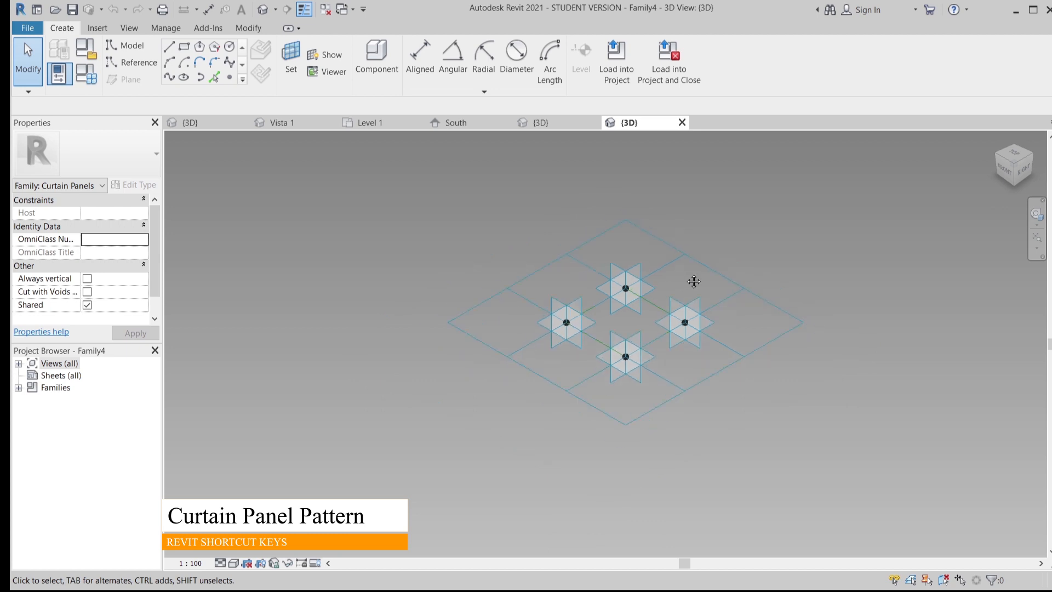
Step: Place a reference point at the midpoint of the panel edge between the leftmost and the frontmost corner points
scroll(531, 276, "up", 4)
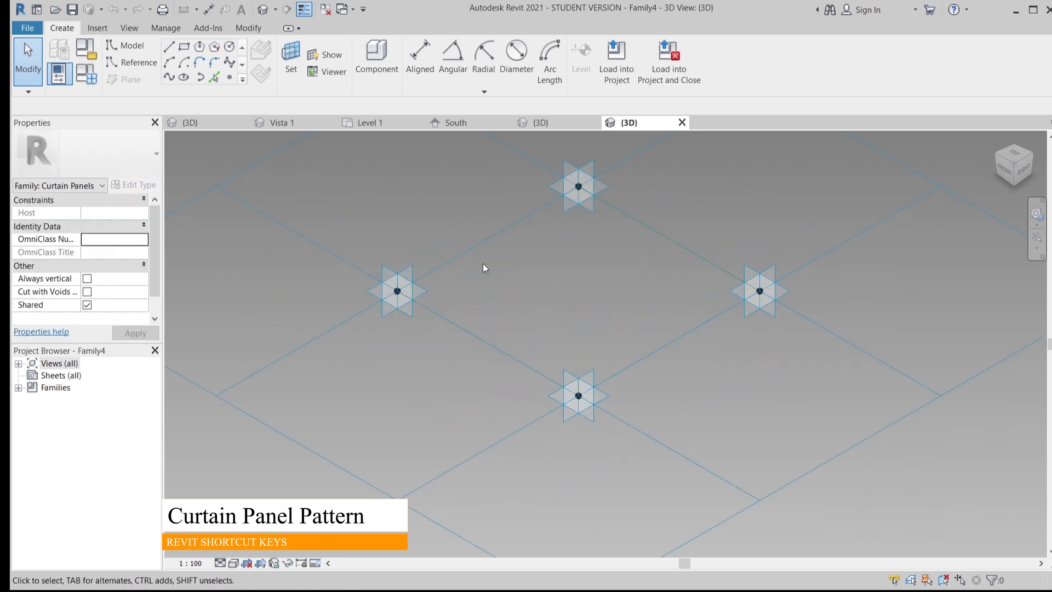
left_click(134, 63)
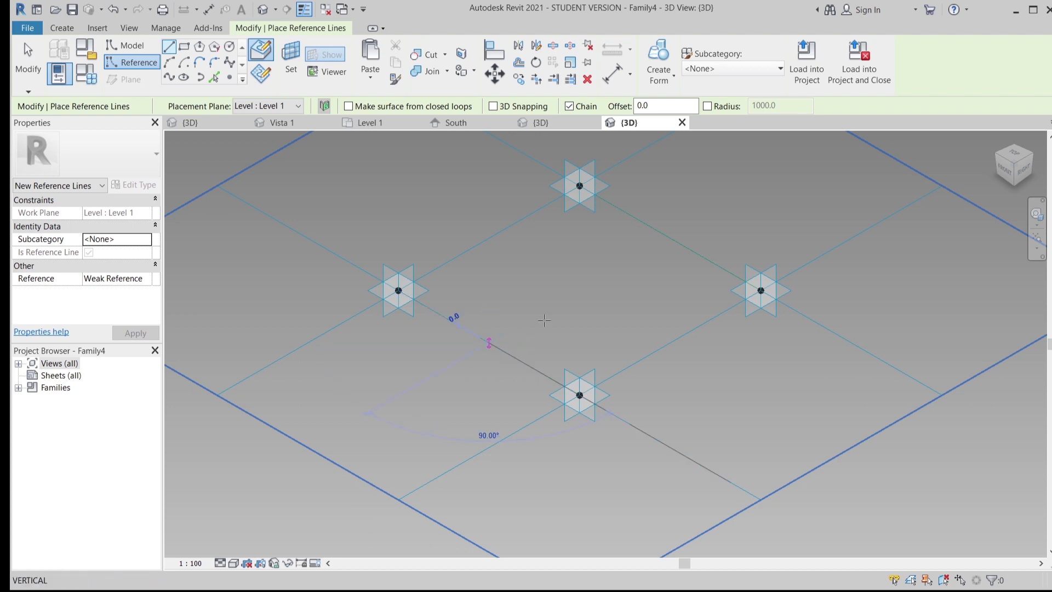
left_click(544, 320)
key("Escape")
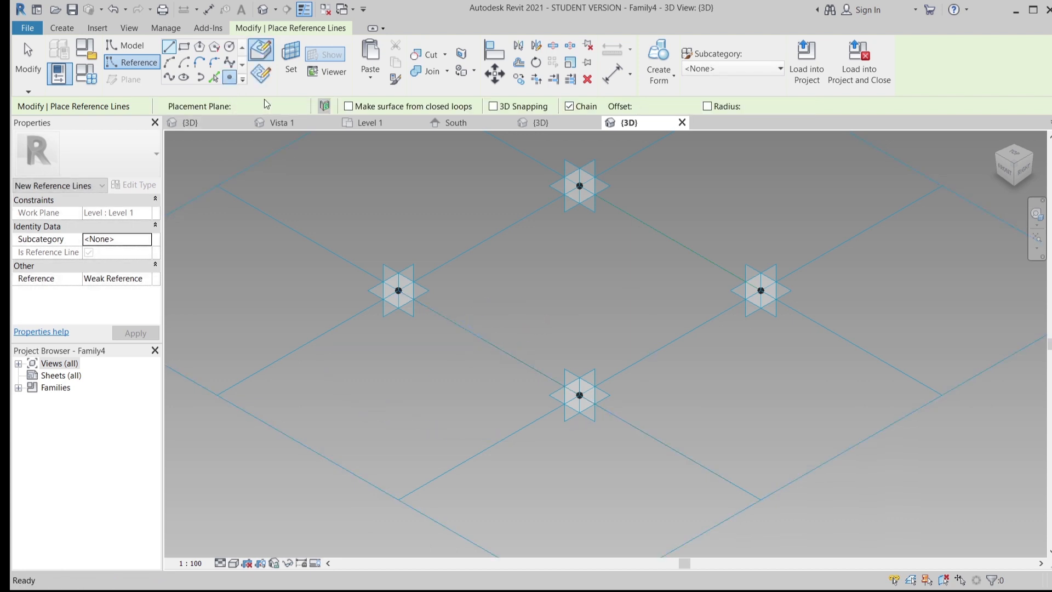
left_click(229, 77)
left_click(489, 343)
key("Escape")
key("Escape")
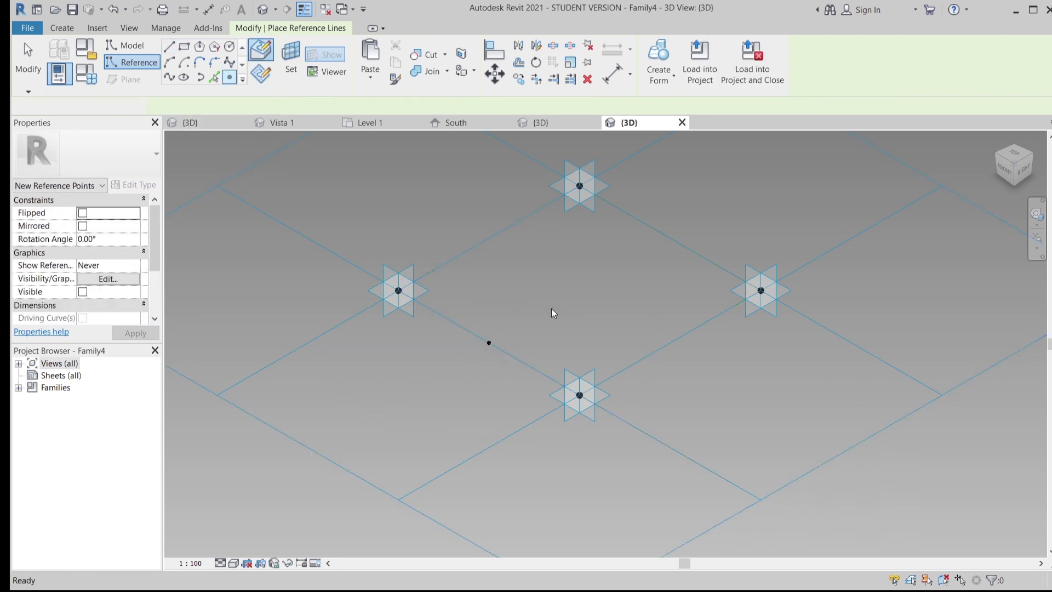
Step: Sketch a rectangle about 1000 by 1000 mm on the midpoint reference point's vertical work plane, with one corner at the point
left_click(487, 340)
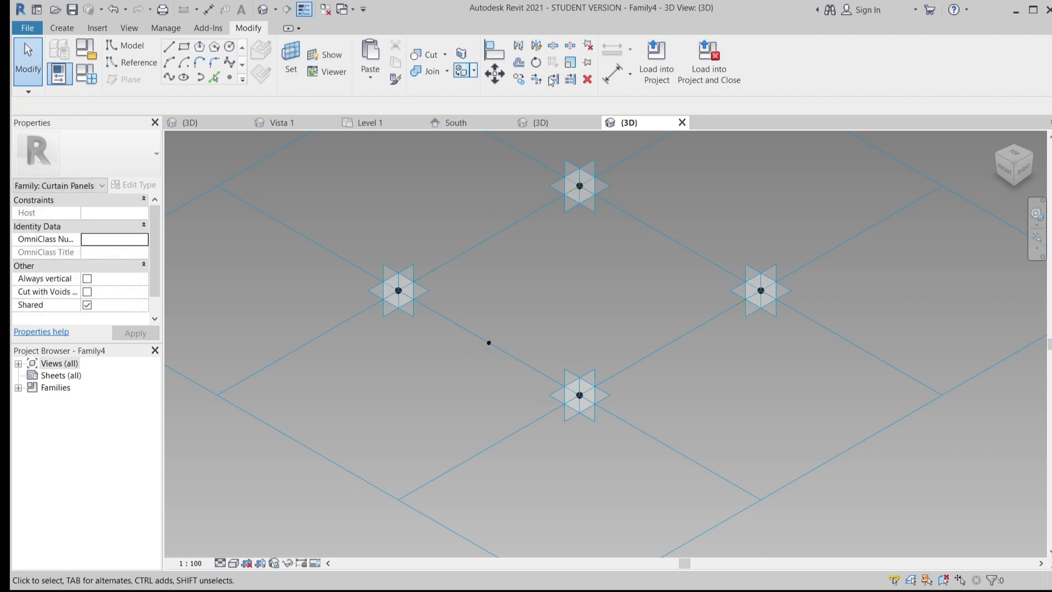
left_click(184, 46)
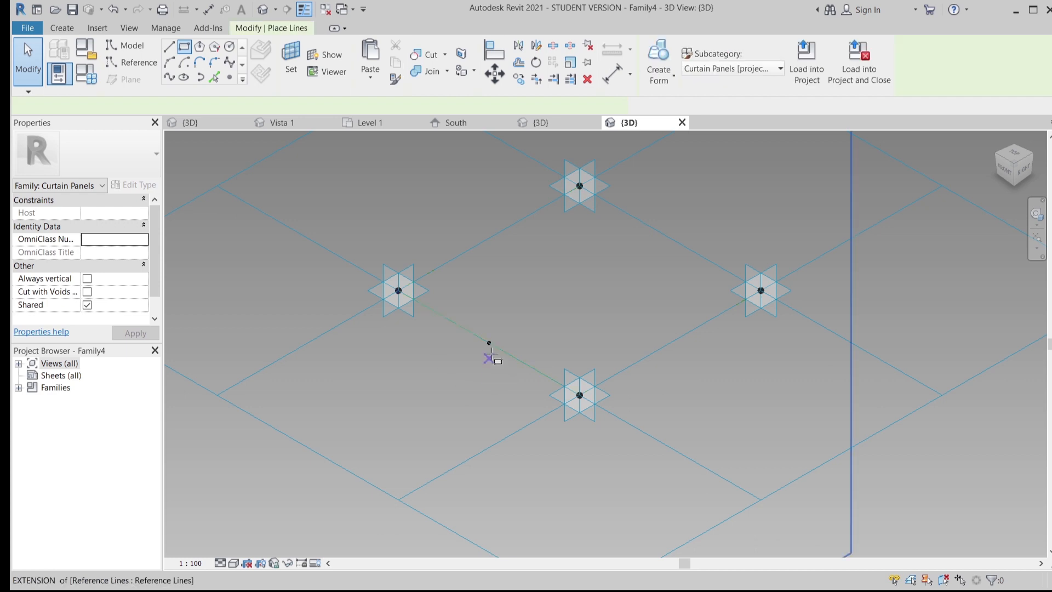
left_click(490, 343)
left_click(432, 311)
scroll(476, 413, "up", 2)
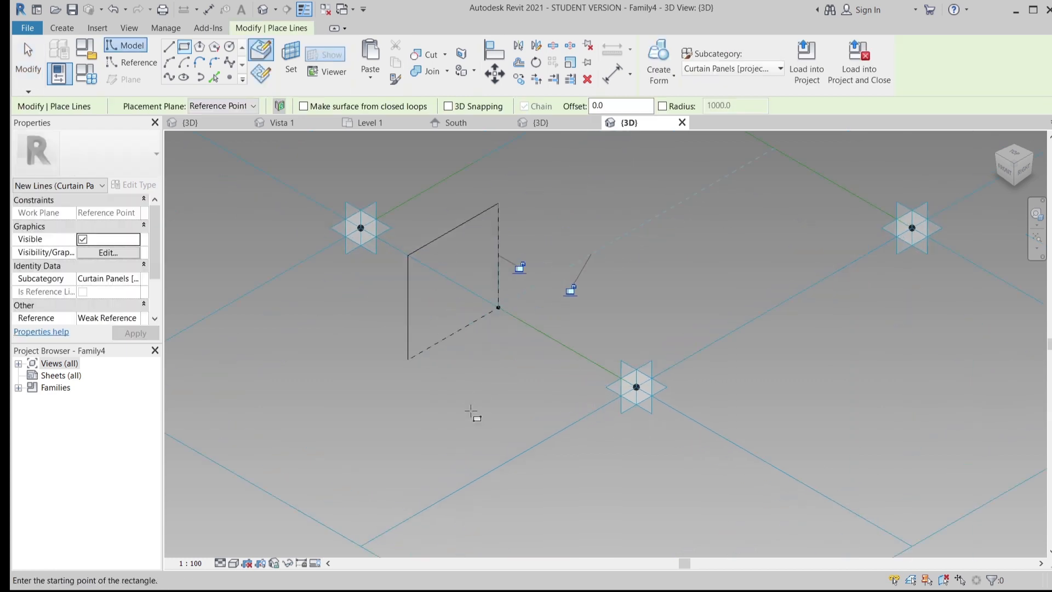
key("Escape")
key("Escape")
Step: Add aligned dimensions to the rectangle's height and width, placed outside the profile
key("d")
key("i")
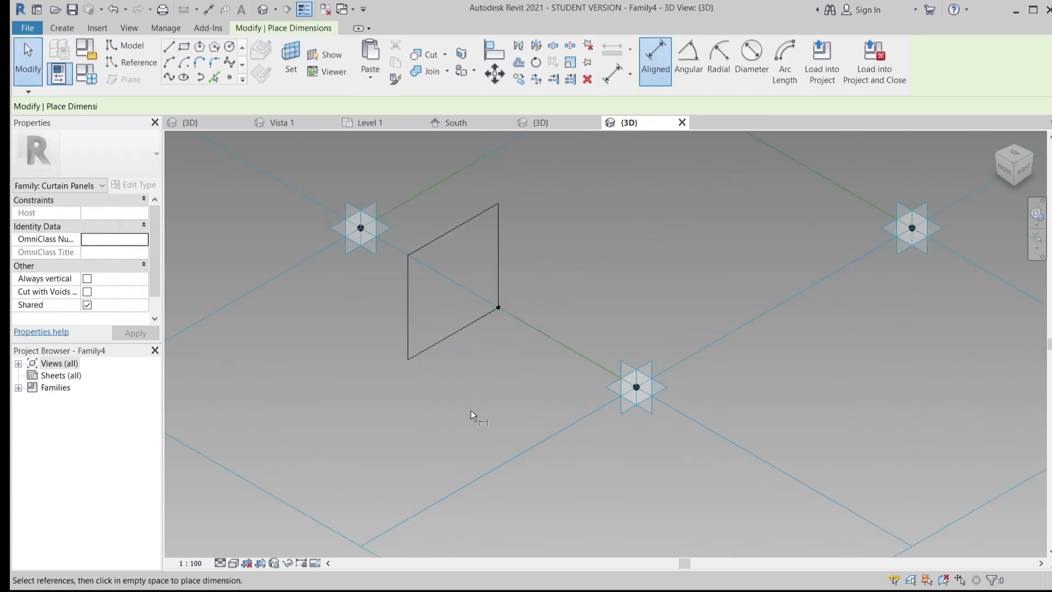
left_click(449, 331)
left_click(436, 241)
left_click(305, 324)
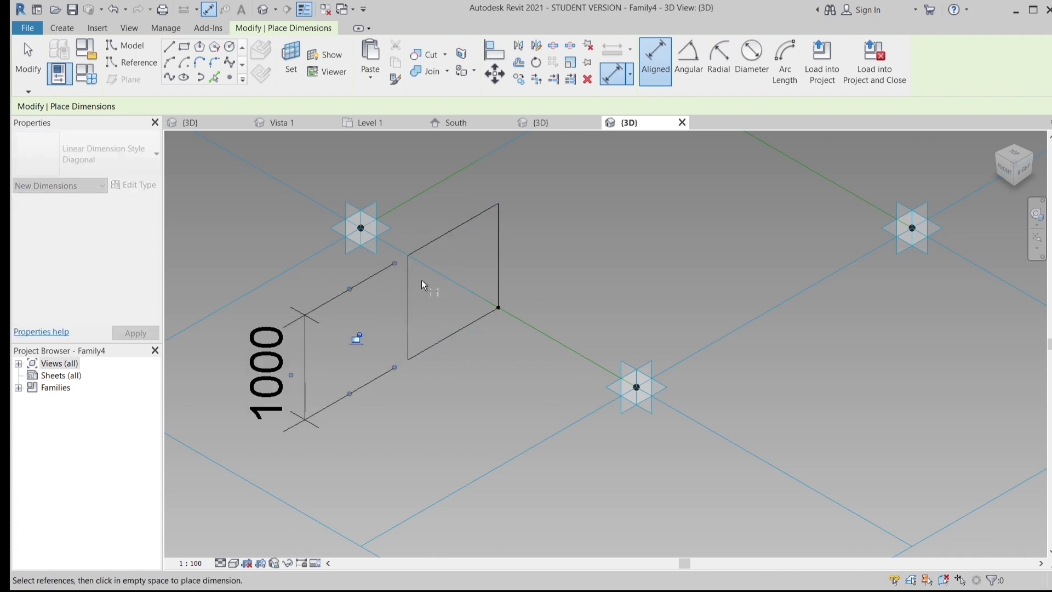
left_click(412, 298)
left_click(502, 277)
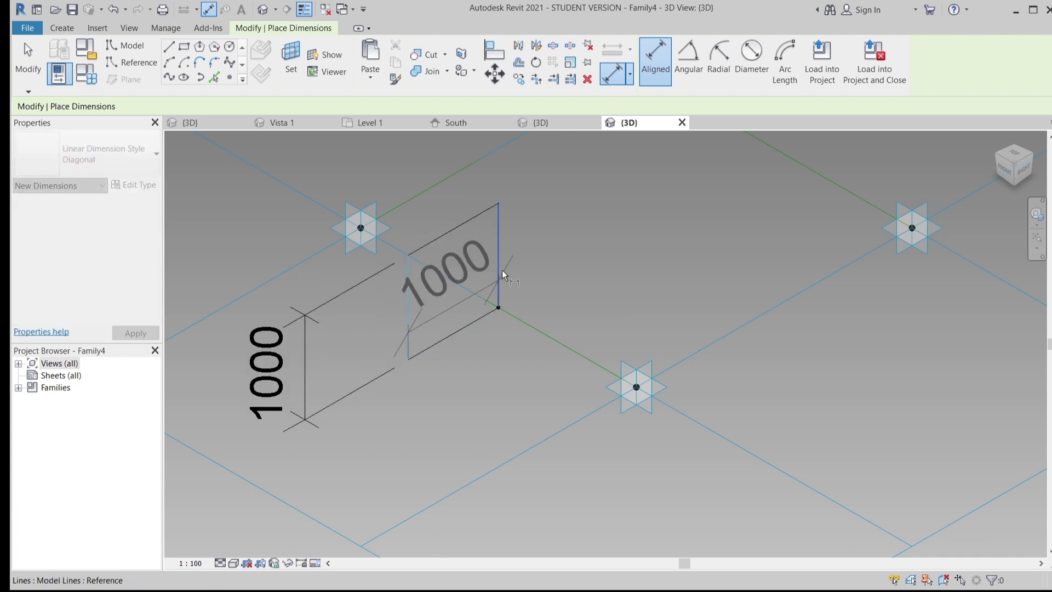
left_click(448, 158)
scroll(649, 216, "down", 1)
middle_click_drag(648, 216, 586, 277)
key("Escape")
key("Escape")
Step: Label the rectangle's width dimension with a new type parameter named H
left_click(420, 212)
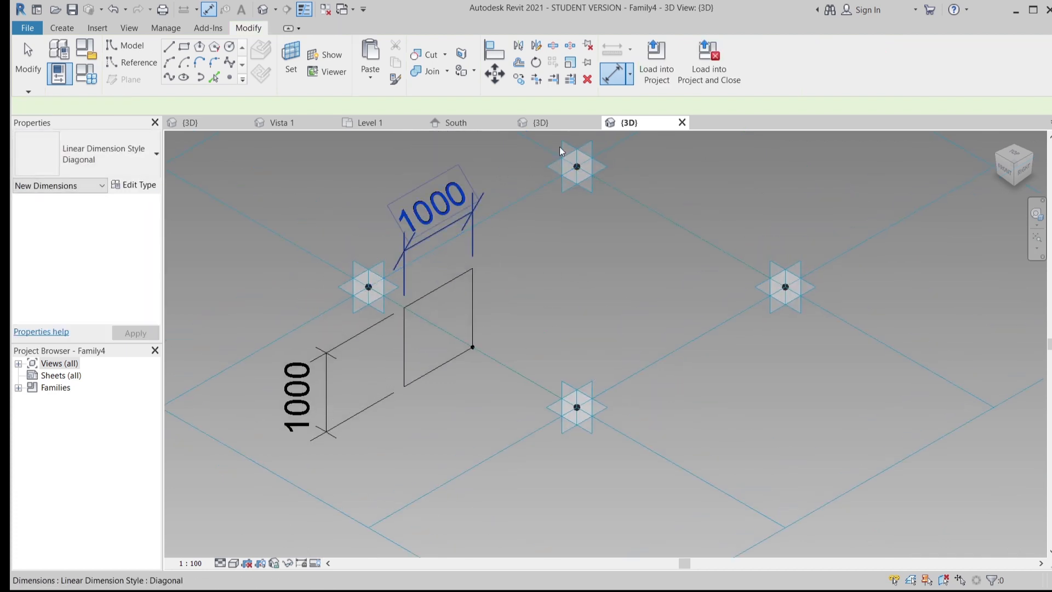
left_click(772, 59)
left_click(794, 124)
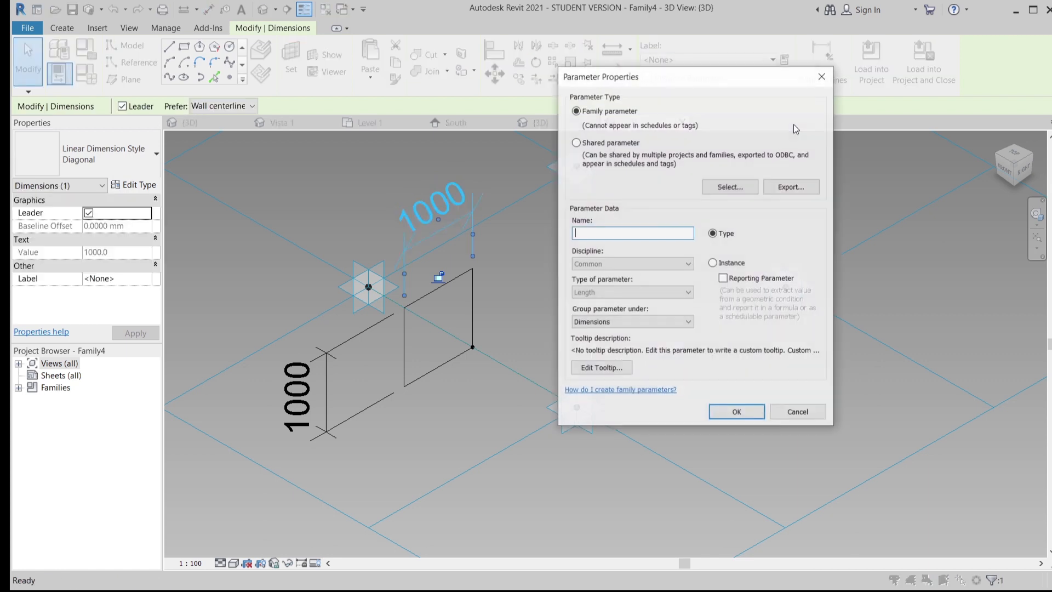
type("H")
left_click(746, 416)
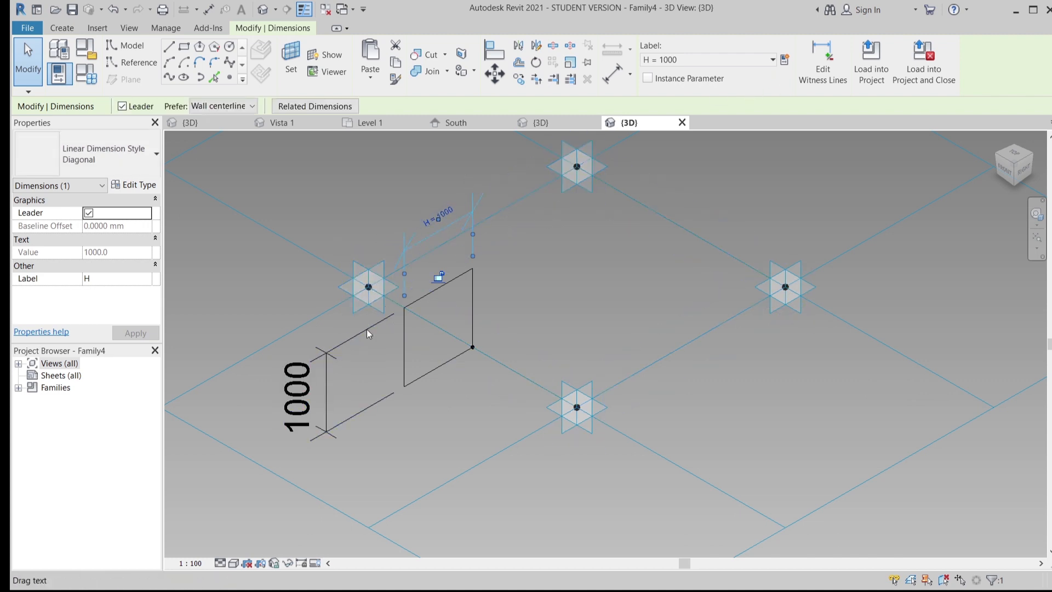
Step: Rename the family parameter H as W
left_click(87, 74)
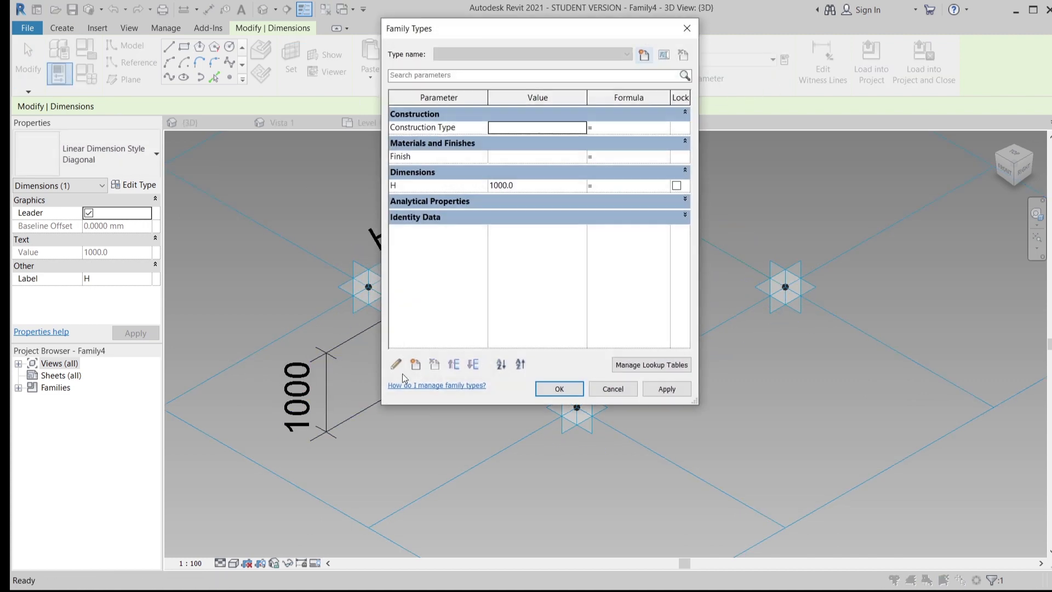
left_click(414, 187)
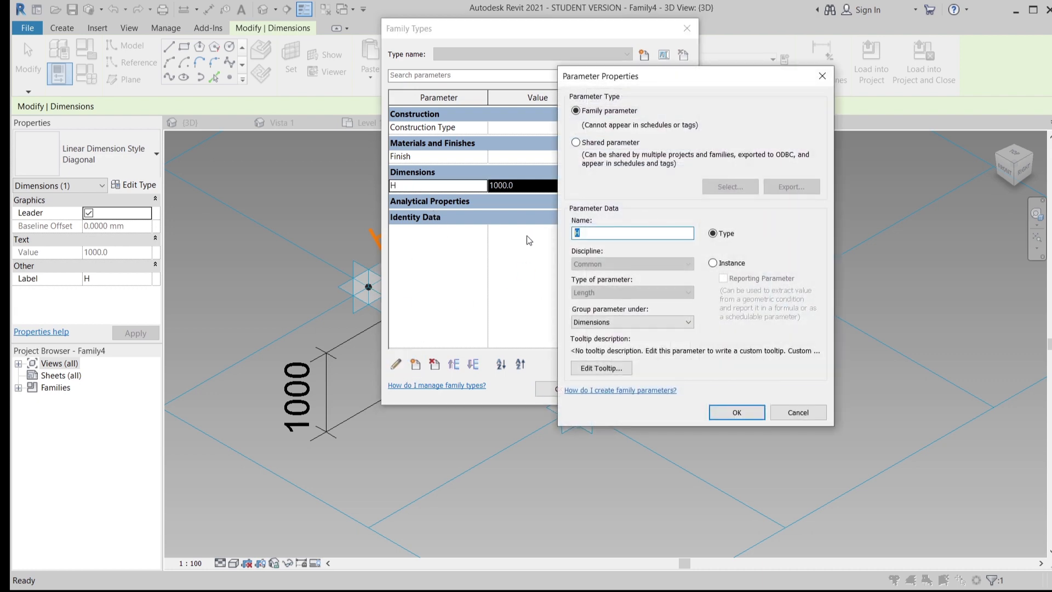
left_click(742, 413)
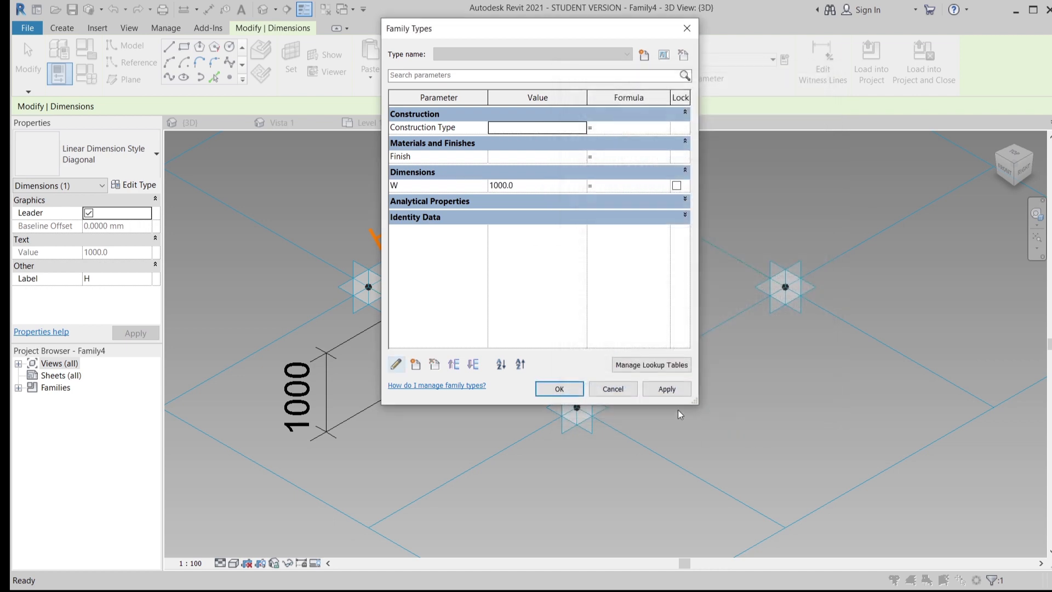
left_click(559, 389)
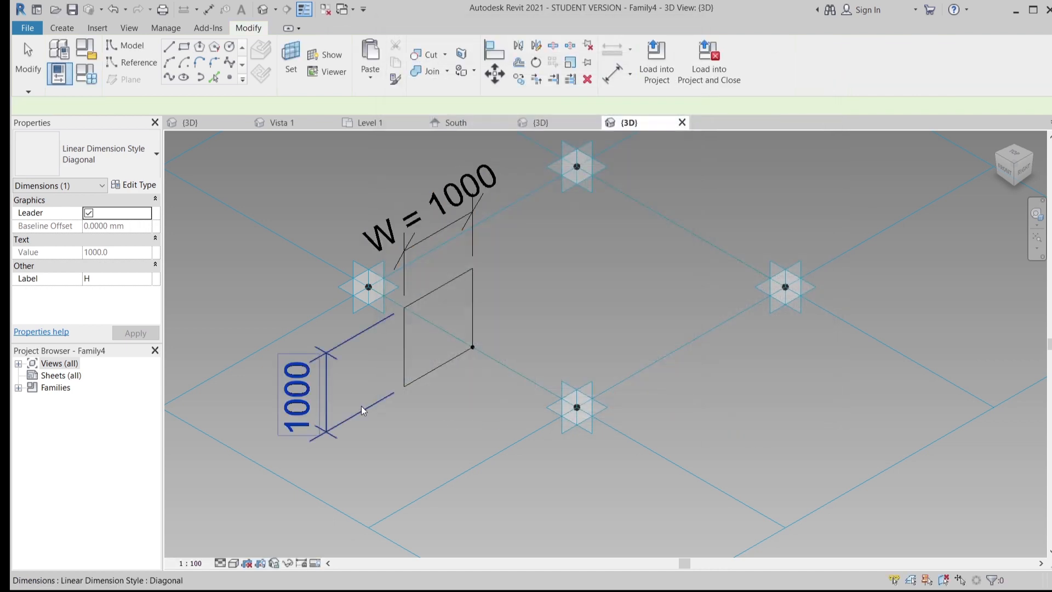
Step: Label the rectangle's vertical dimension with a new type parameter named H
left_click(361, 405)
left_click(783, 60)
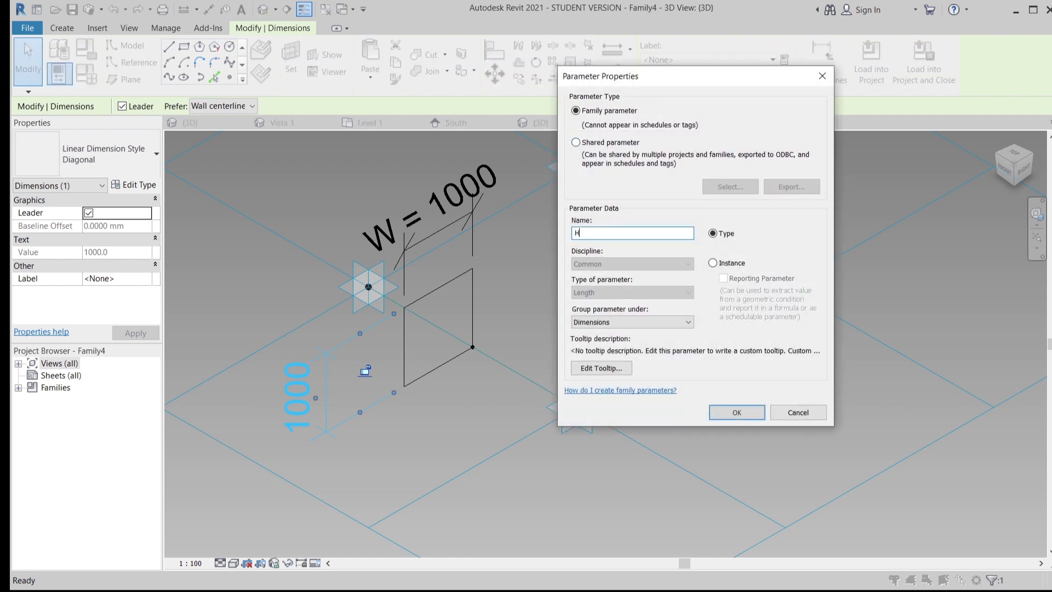
type("H")
left_click(737, 412)
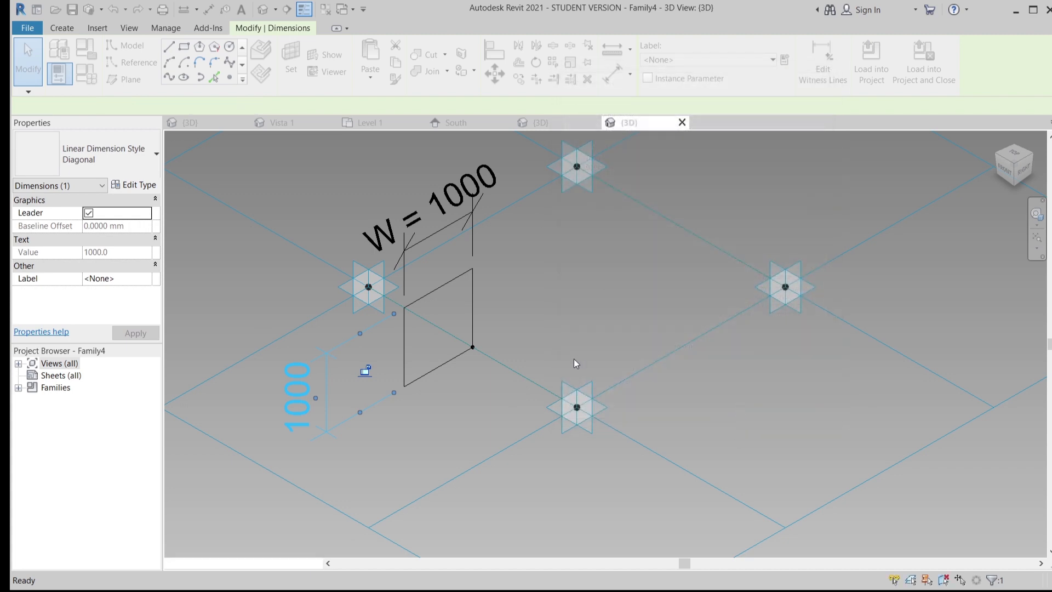
Step: Set parameter H to 20 and give W the formula H in the family types
middle_click_drag(318, 328, 436, 291)
left_click(437, 291)
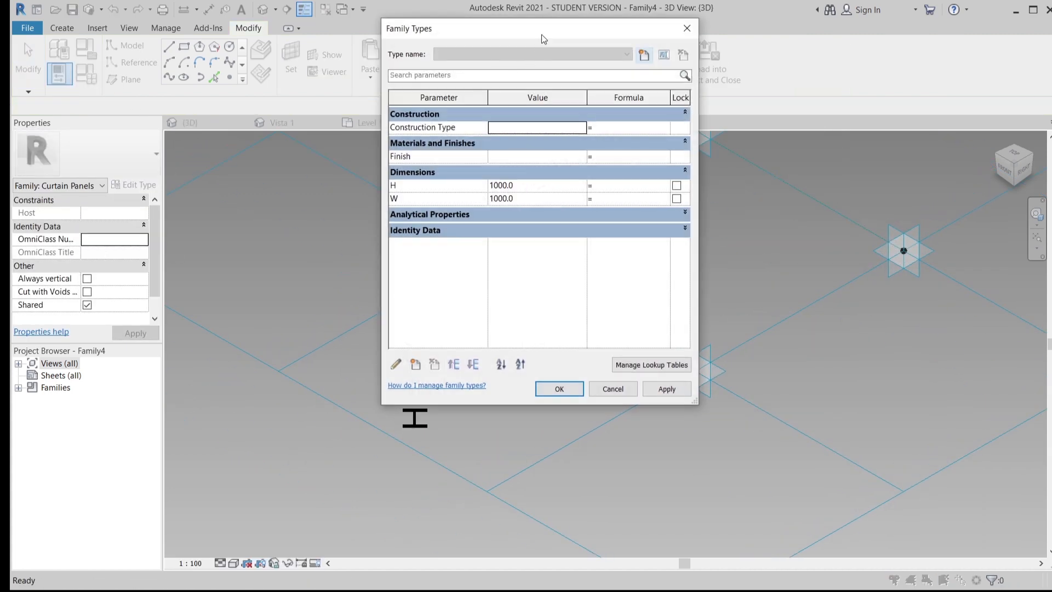
left_click_drag(544, 38, 283, 56)
left_click(292, 204)
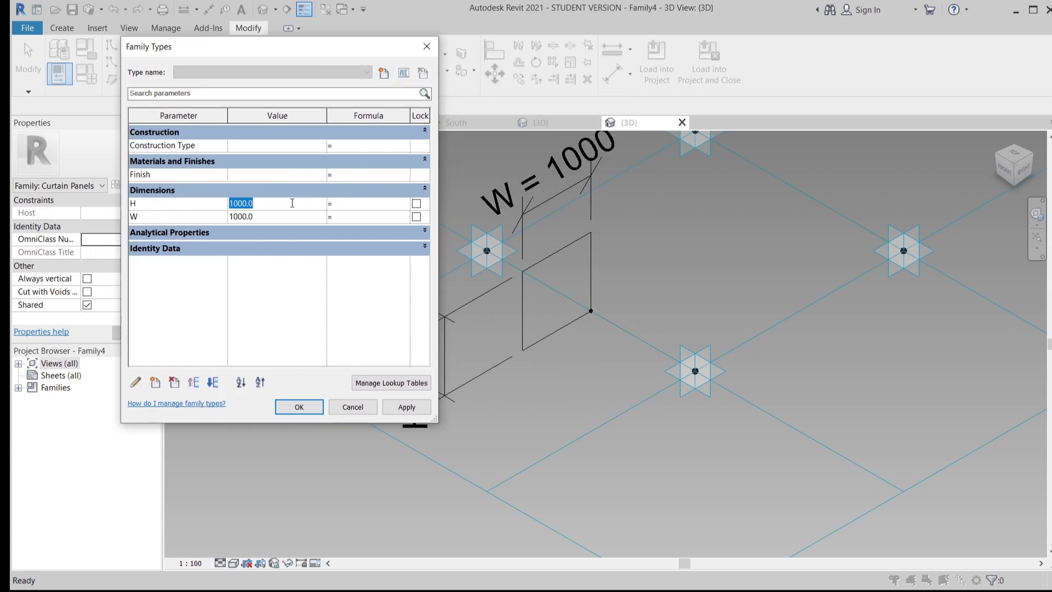
left_click(191, 204)
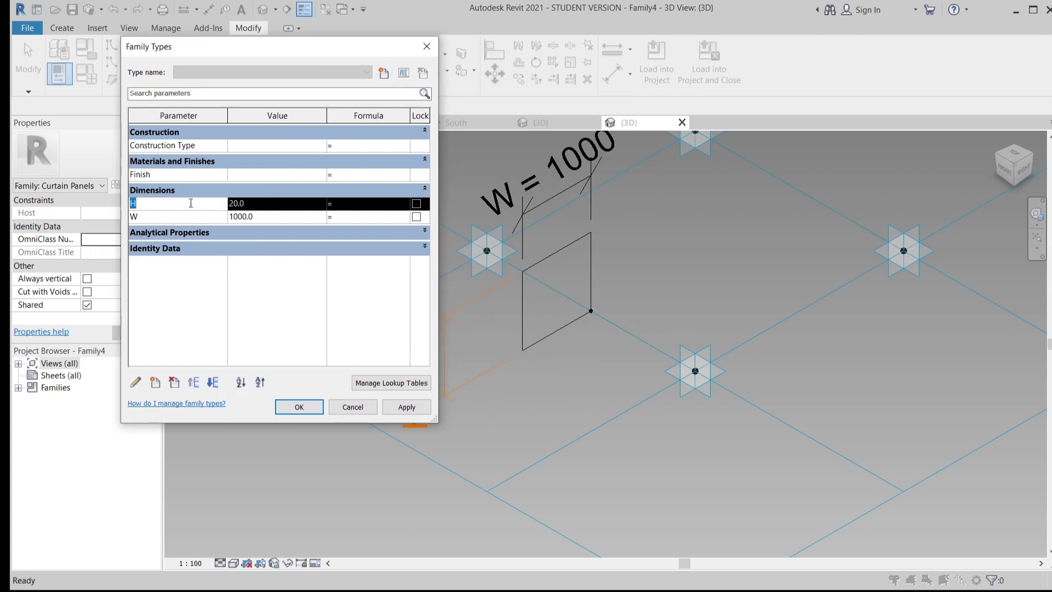
left_click(363, 217)
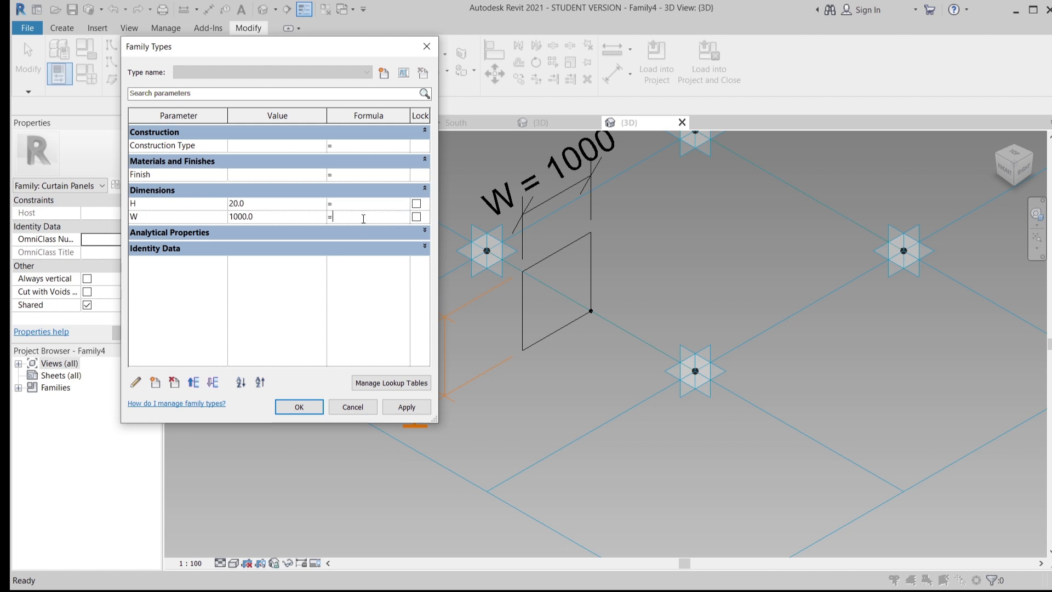
left_click(414, 411)
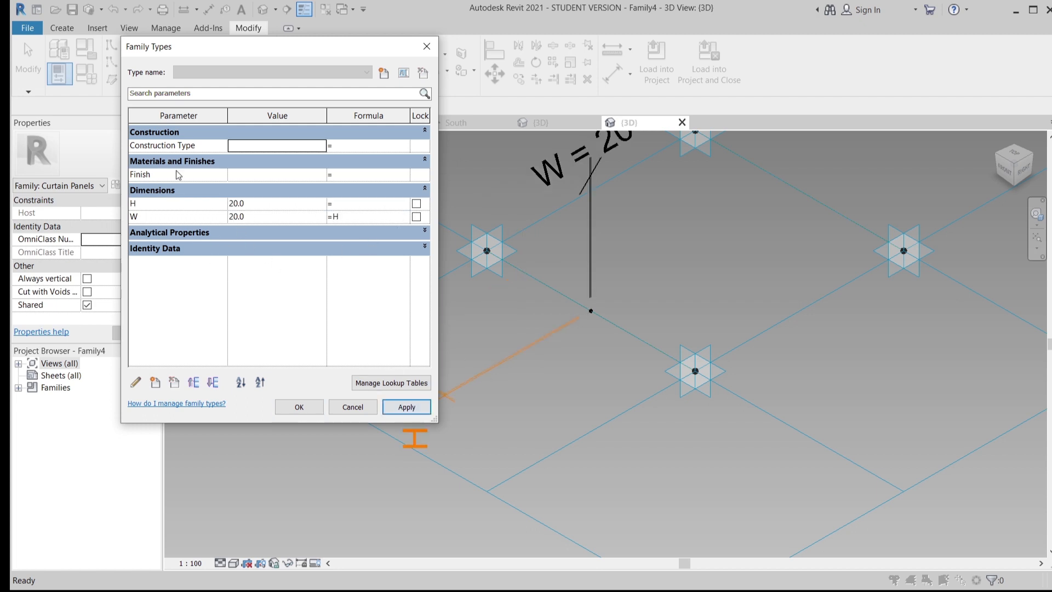
left_click(299, 407)
Step: Create a solid form from the small square profile swept along the closed chain of panel edge reference lines
scroll(610, 287, "up", 6)
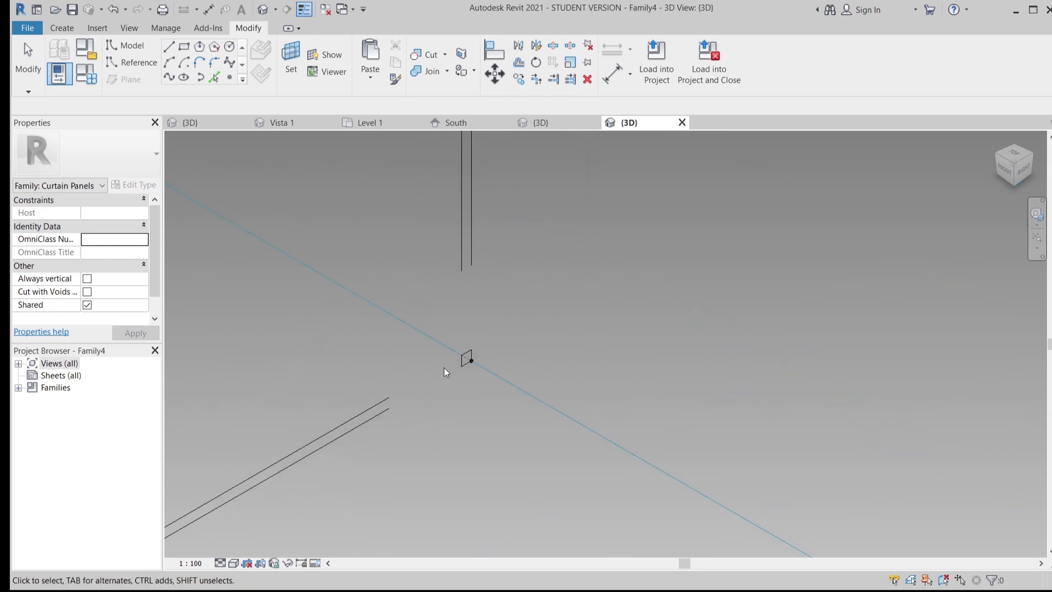
scroll(446, 369, "up", 3)
scroll(591, 254, "down", 6)
scroll(591, 263, "up", 5)
key("Tab")
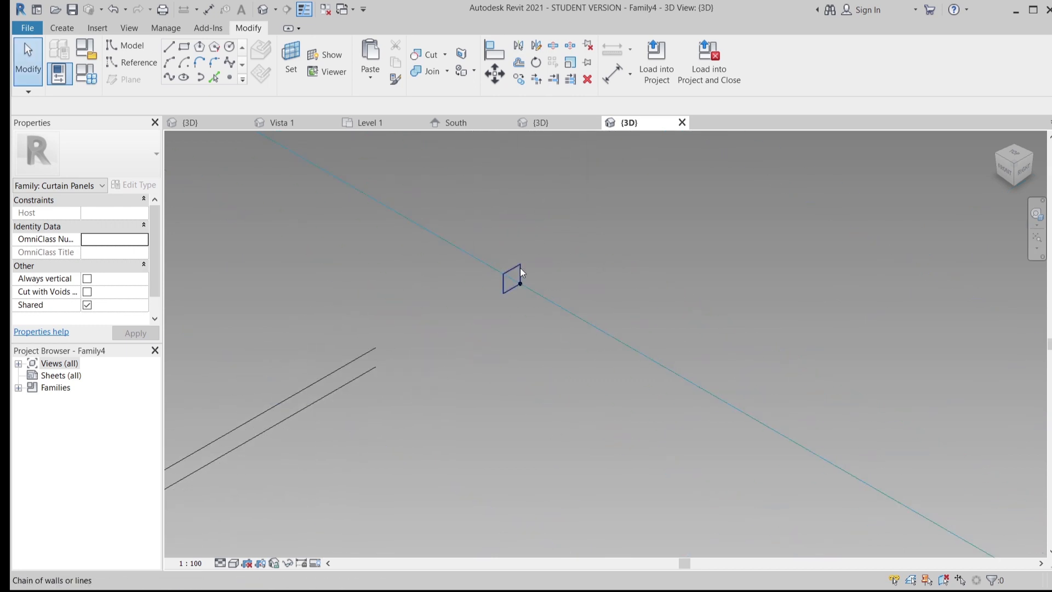
left_click(576, 273)
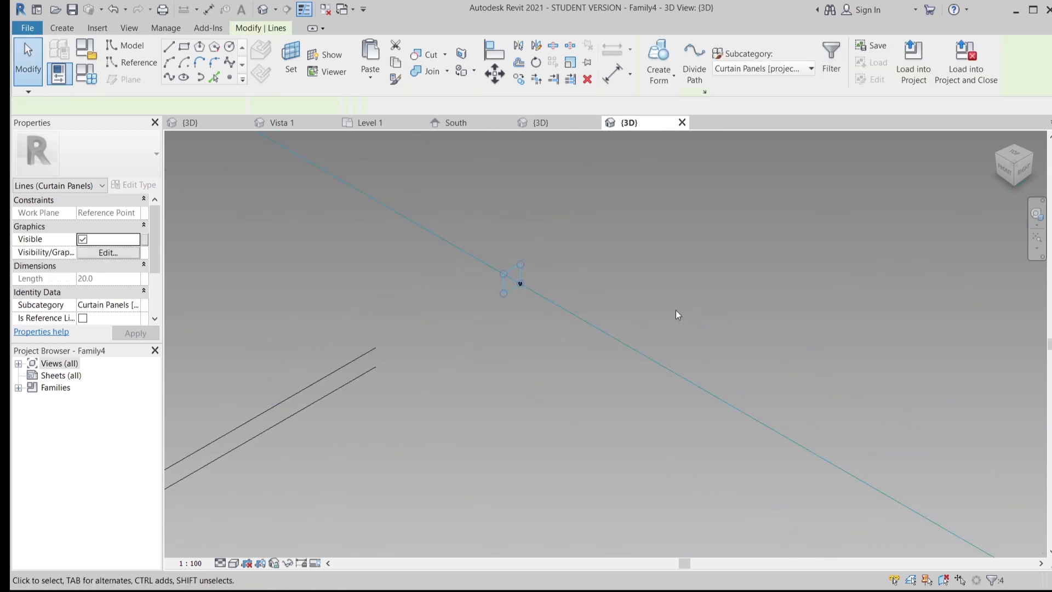
left_click(668, 366, "ctrl")
left_click(658, 77)
left_click(650, 102)
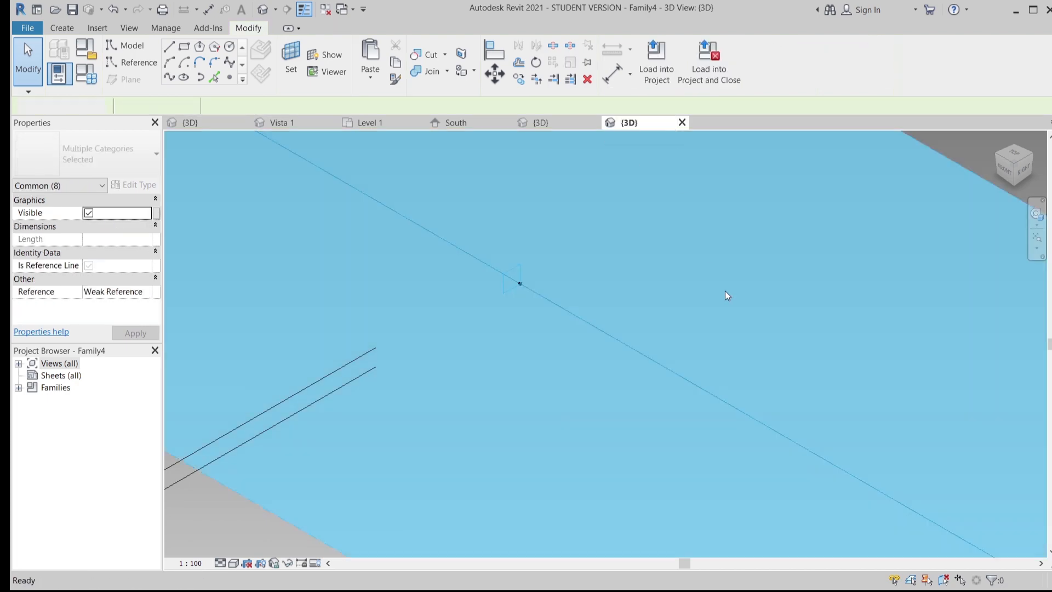
Step: Examine the swept frame along all four panel edges from several angles
scroll(718, 329, "down", 4)
middle_click_drag(708, 382, 394, 420, "shift")
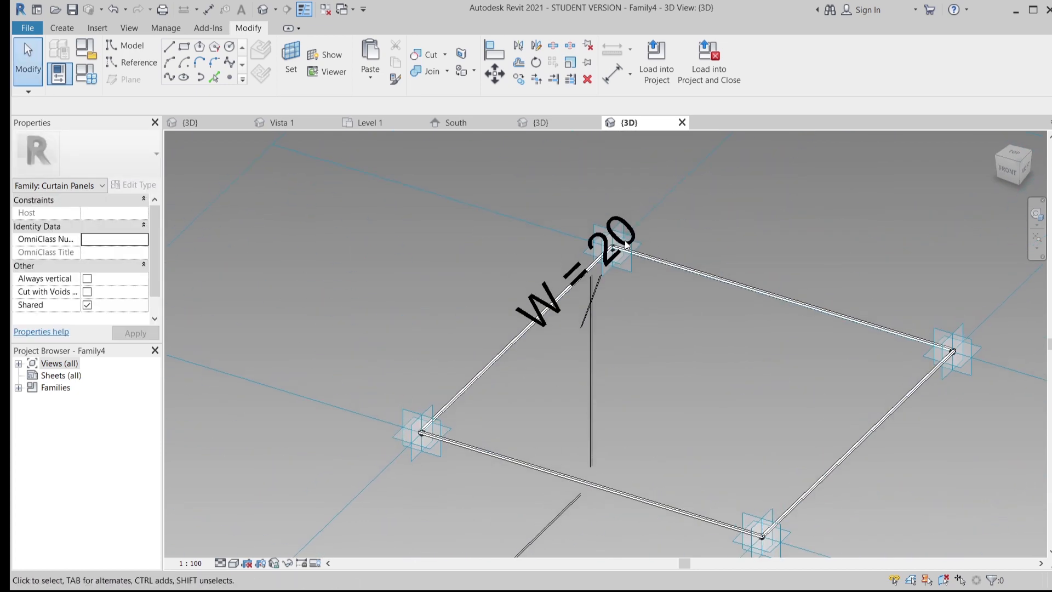
middle_click_drag(826, 398, 787, 268)
middle_click_drag(942, 377, 874, 445)
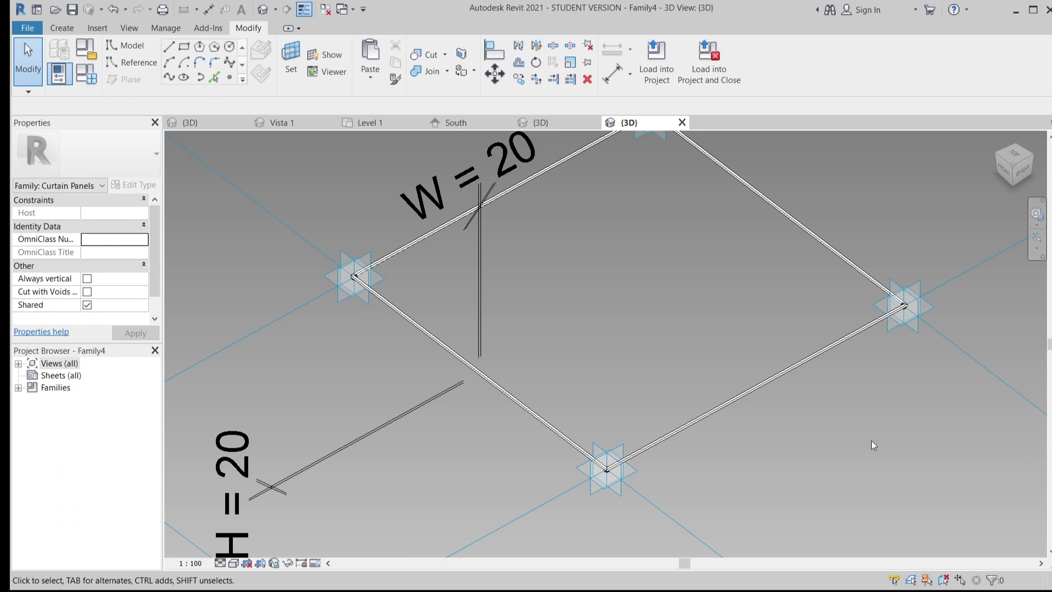
scroll(871, 445, "down", 3)
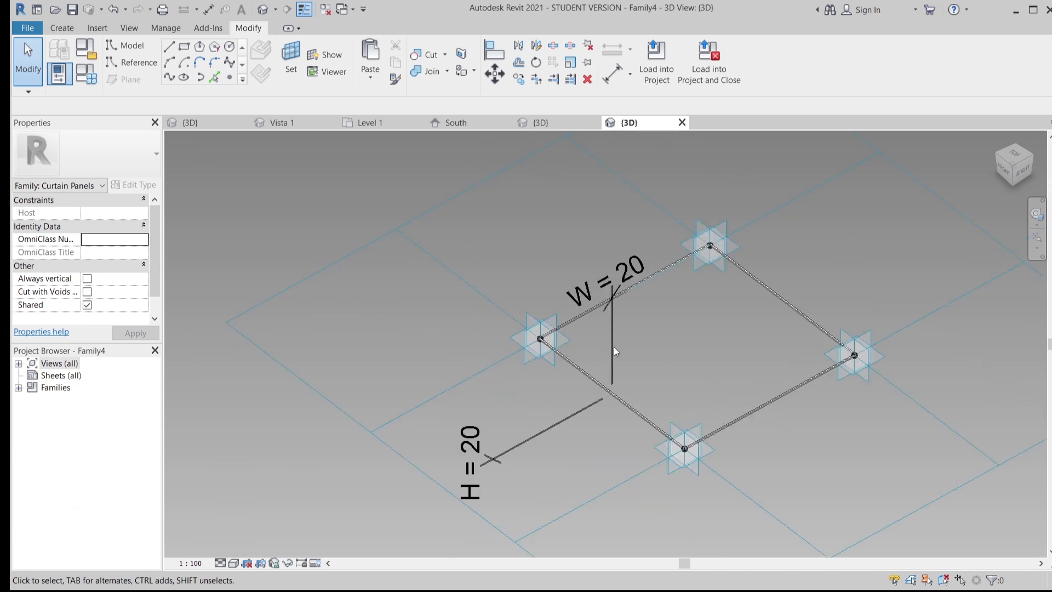
middle_click_drag(872, 445, 748, 338, "shift")
scroll(810, 308, "down", 3)
Step: Select all of the panel geometry and filter the selection to the Curtain Panels category only
left_click_drag(907, 163, 486, 539)
left_click_drag(378, 546, 379, 547)
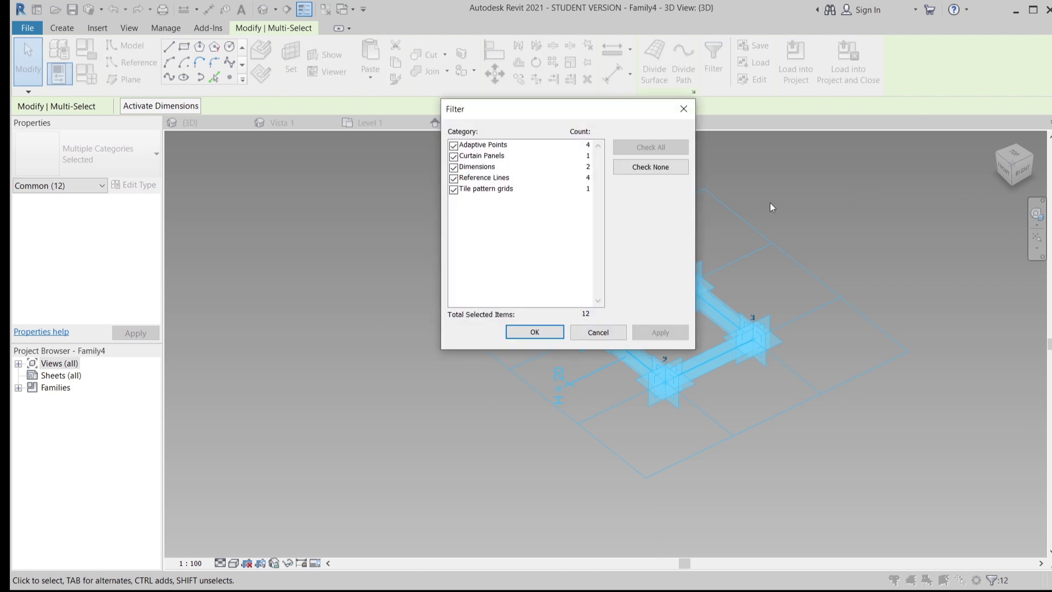
left_click_drag(559, 111, 522, 119)
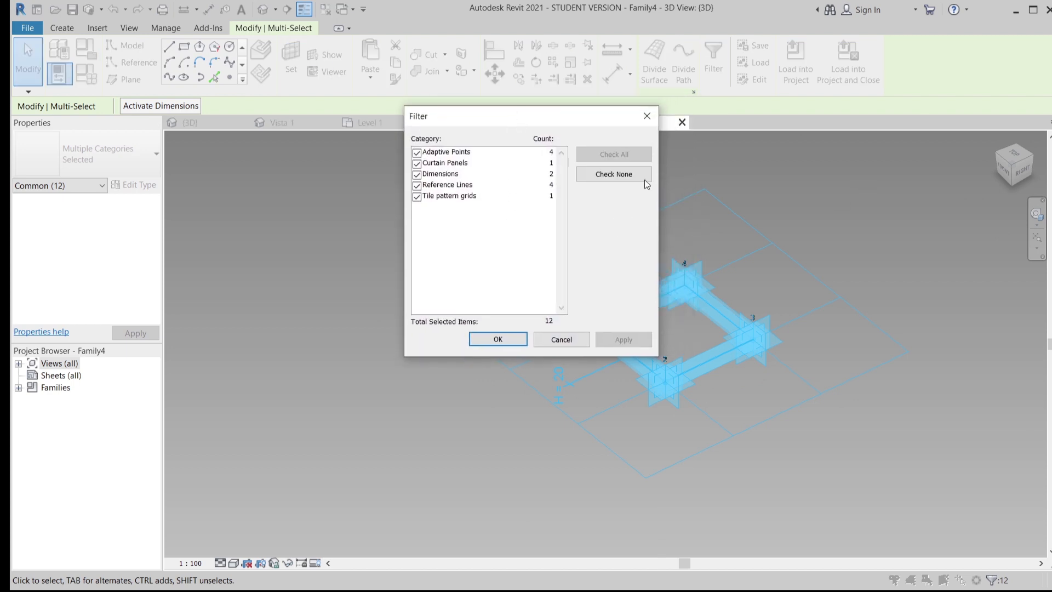
left_click(629, 175)
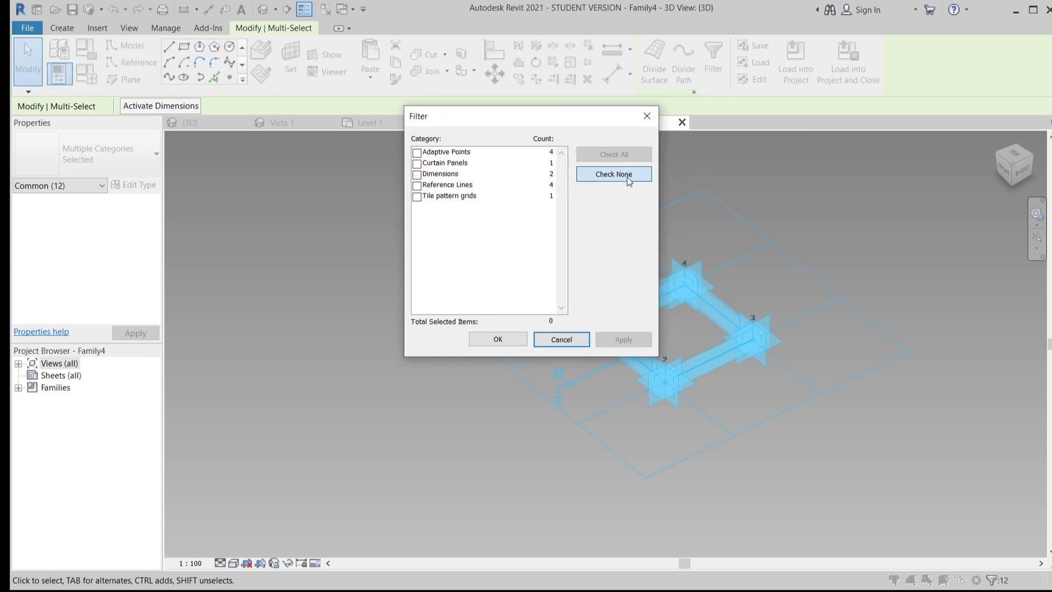
left_click(416, 163)
left_click(622, 340)
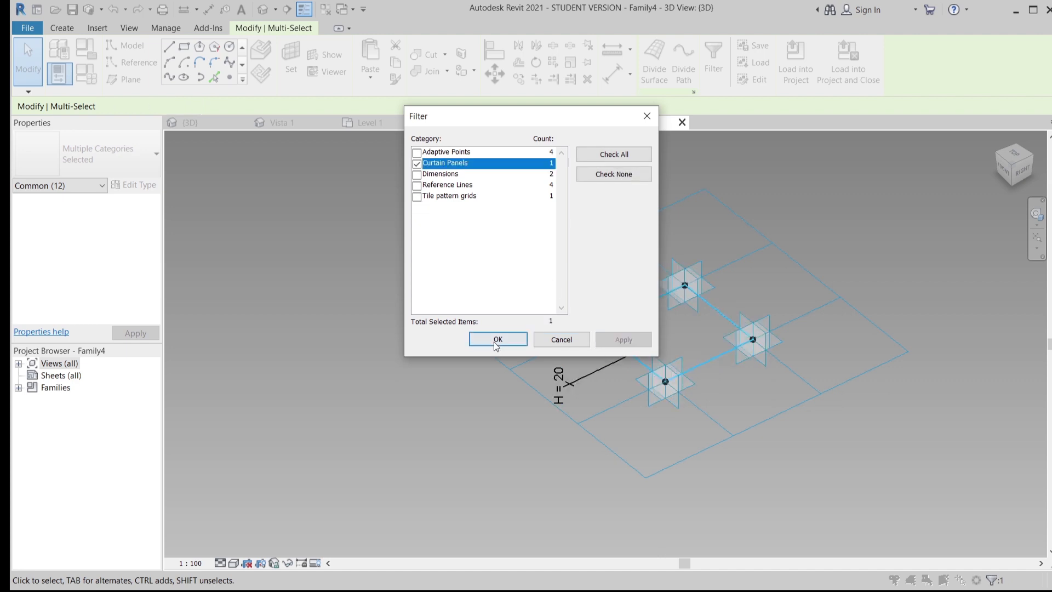
left_click(498, 340)
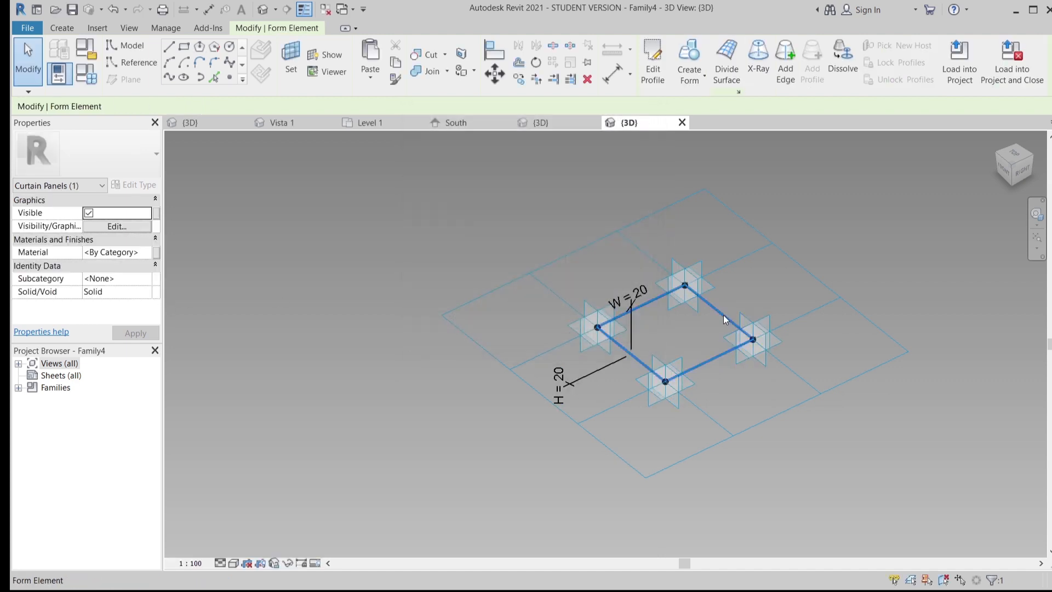
Step: Associate the frame's material with a new type parameter named M, grouped under Materials and Finishes
left_click(157, 252)
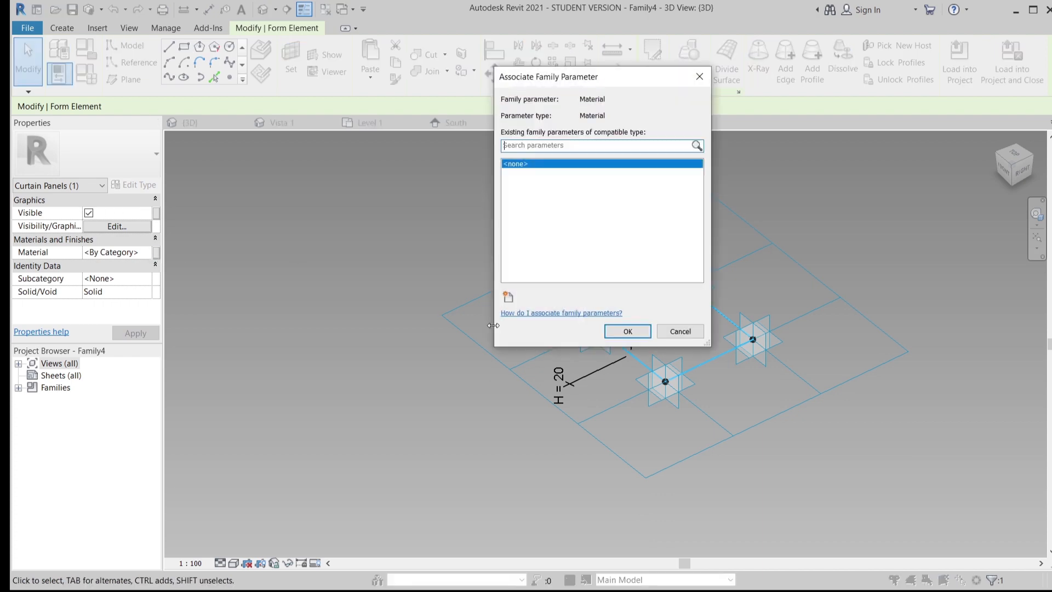
left_click(508, 297)
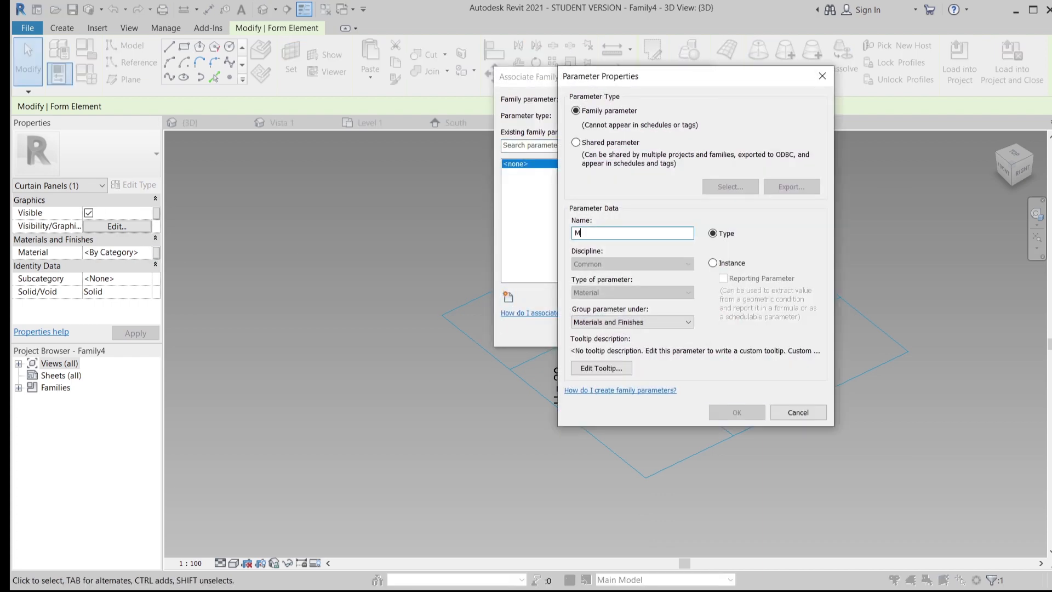
key("Return")
left_click(628, 331)
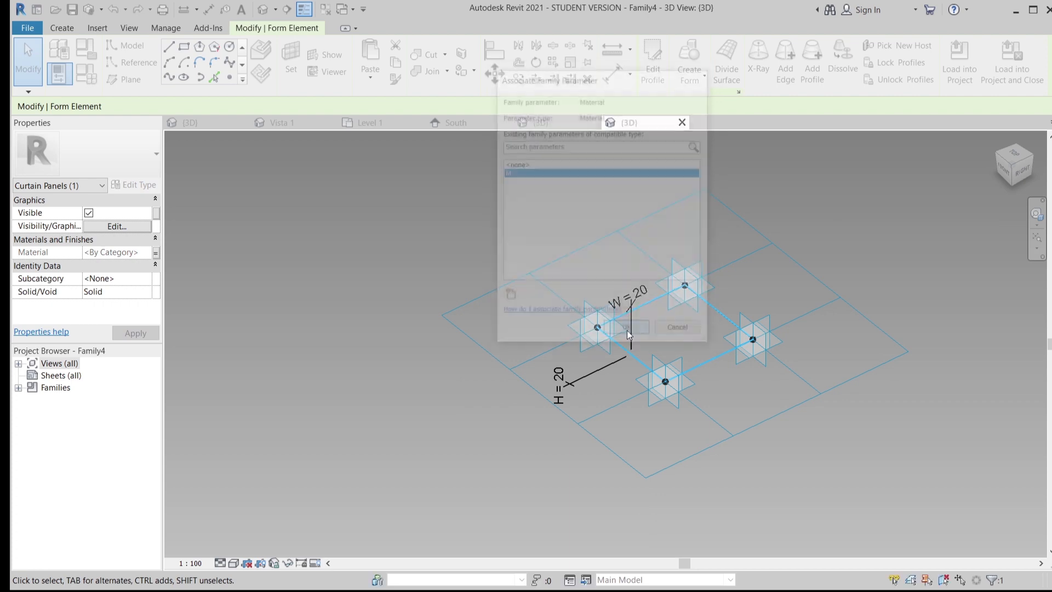
Step: Create a new material named Orange for the family's M material parameter
left_click(86, 76)
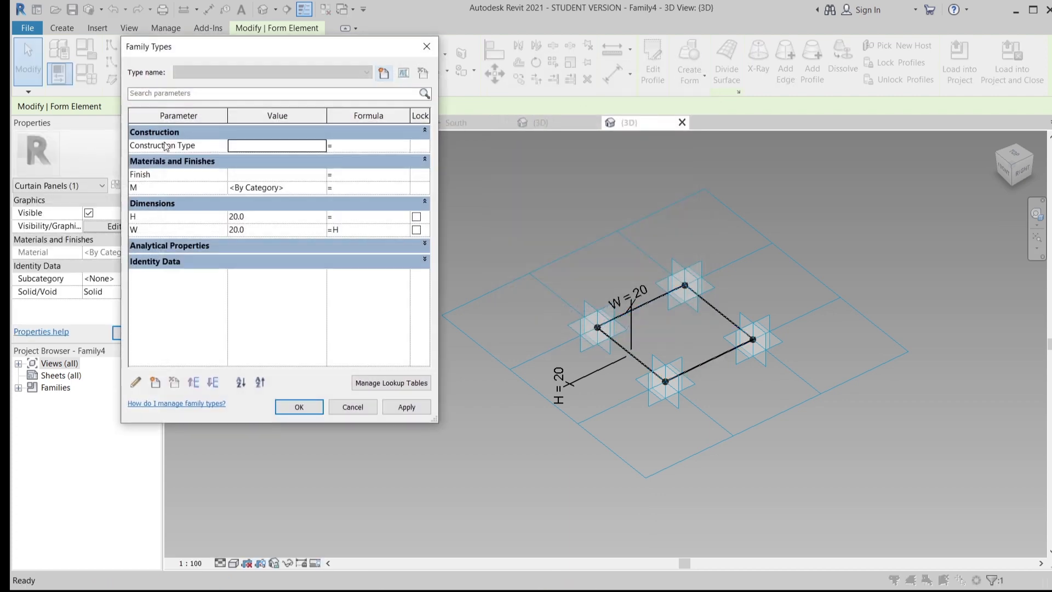
left_click(321, 190)
left_click(321, 188)
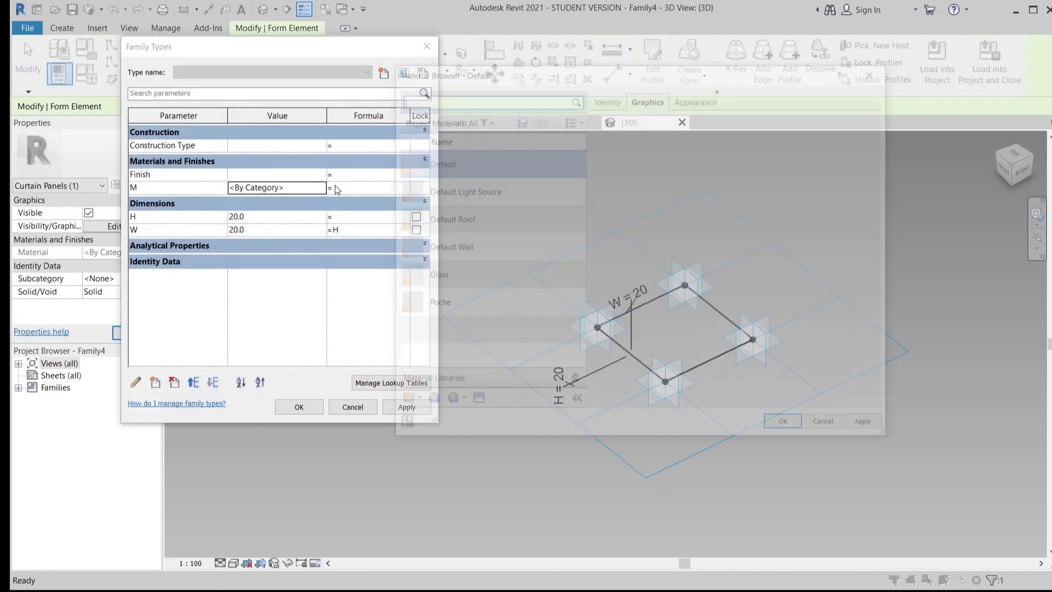
left_click(435, 404)
left_click(447, 423)
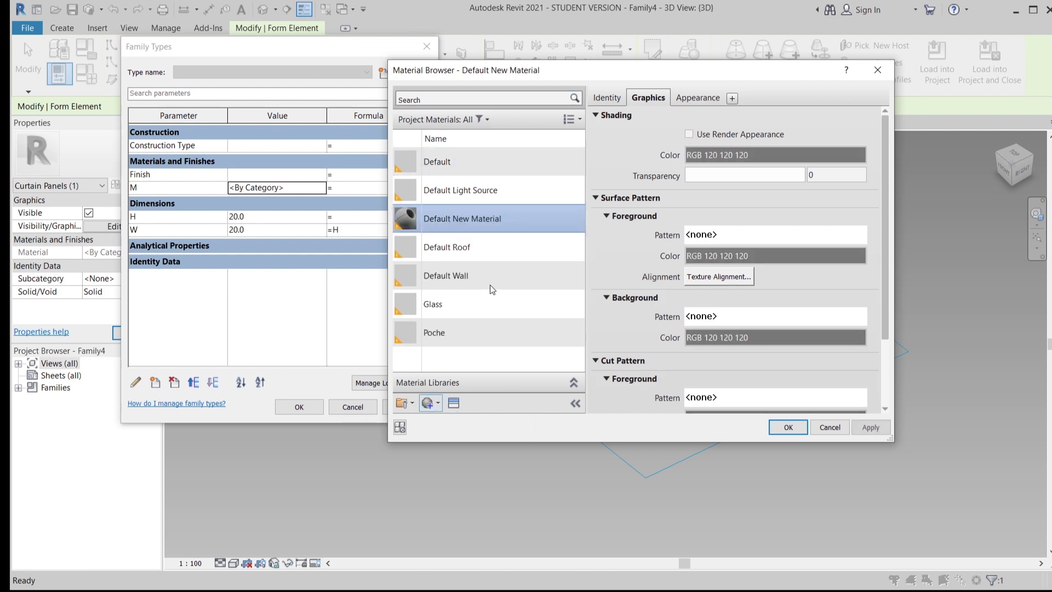
right_click(489, 228)
left_click(506, 261)
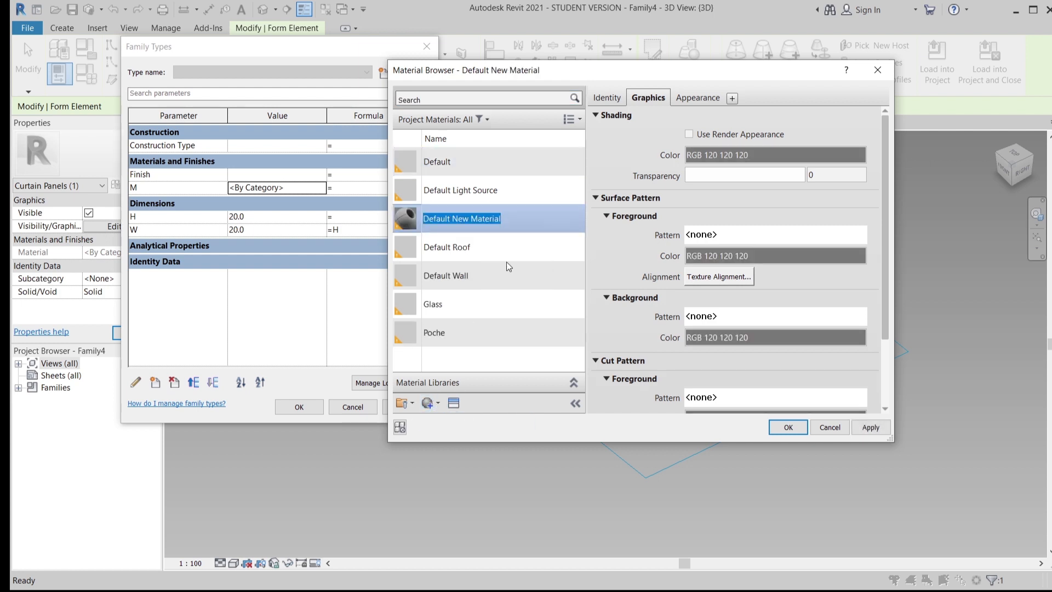
type("Ore")
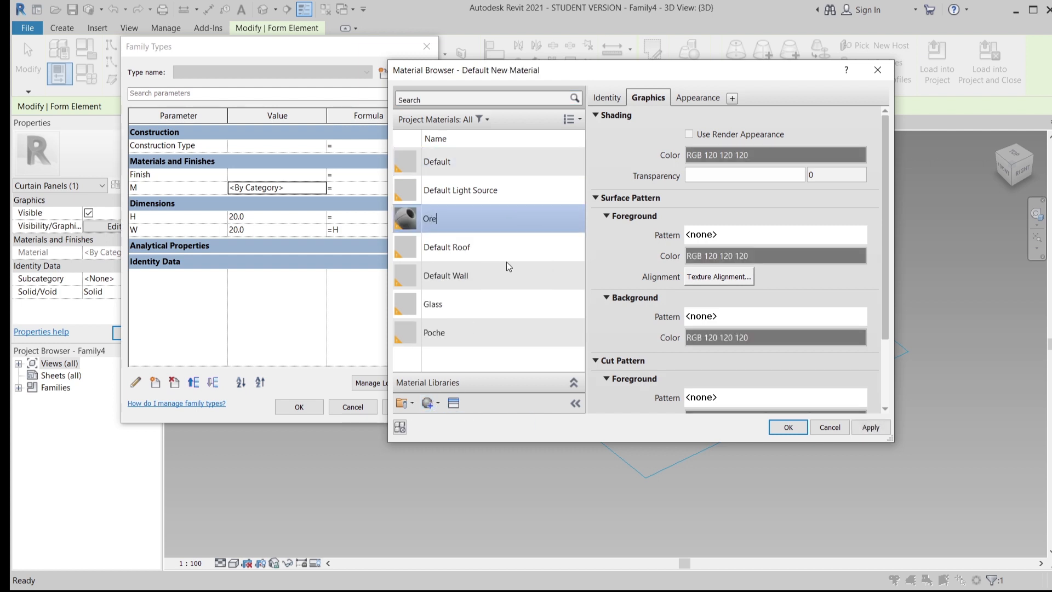
type("nge")
key("Return")
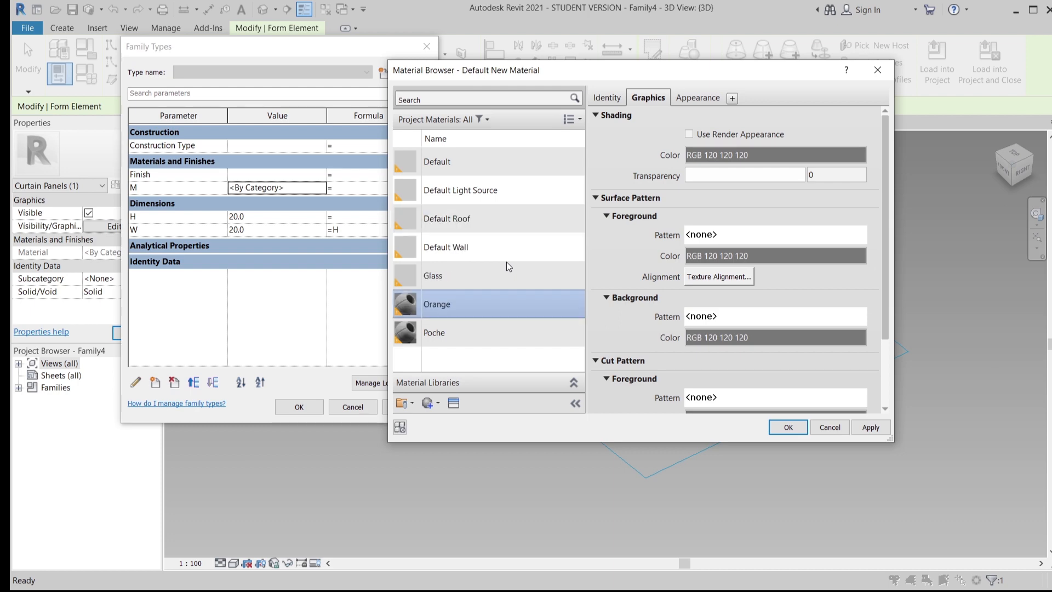
Step: Give the Orange material the Light Red wall paint appearance and apply it as the value of parameter M
left_click(454, 403)
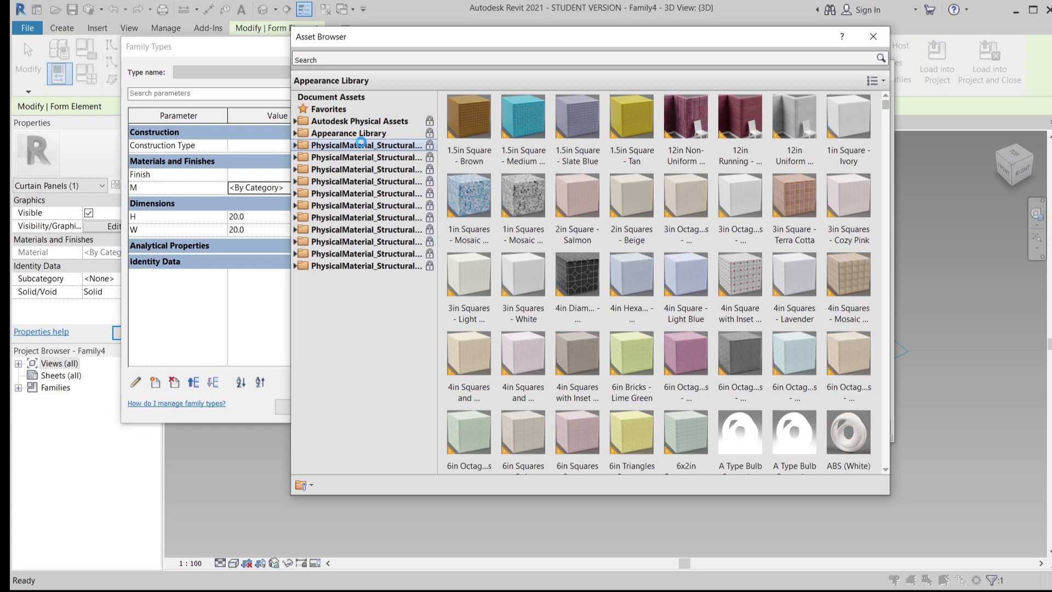
left_click(359, 134)
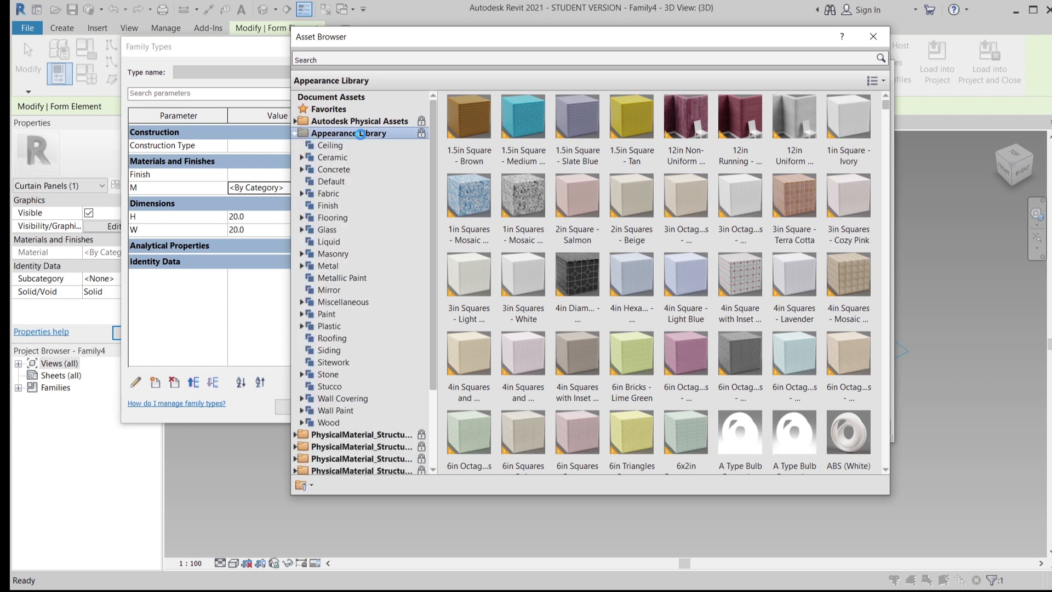
left_click(339, 411)
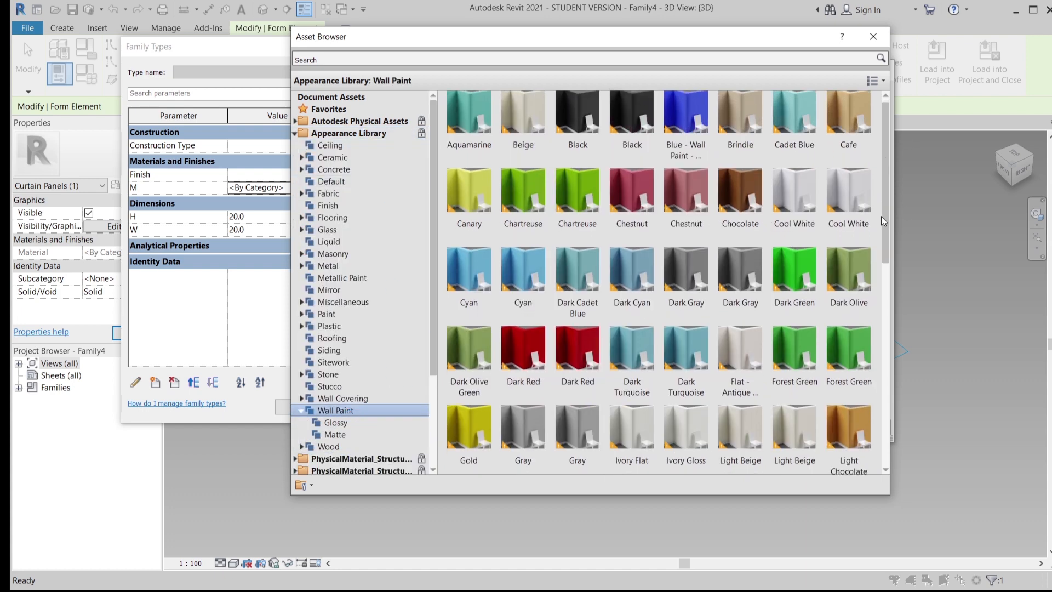
scroll(879, 230, "down", 3)
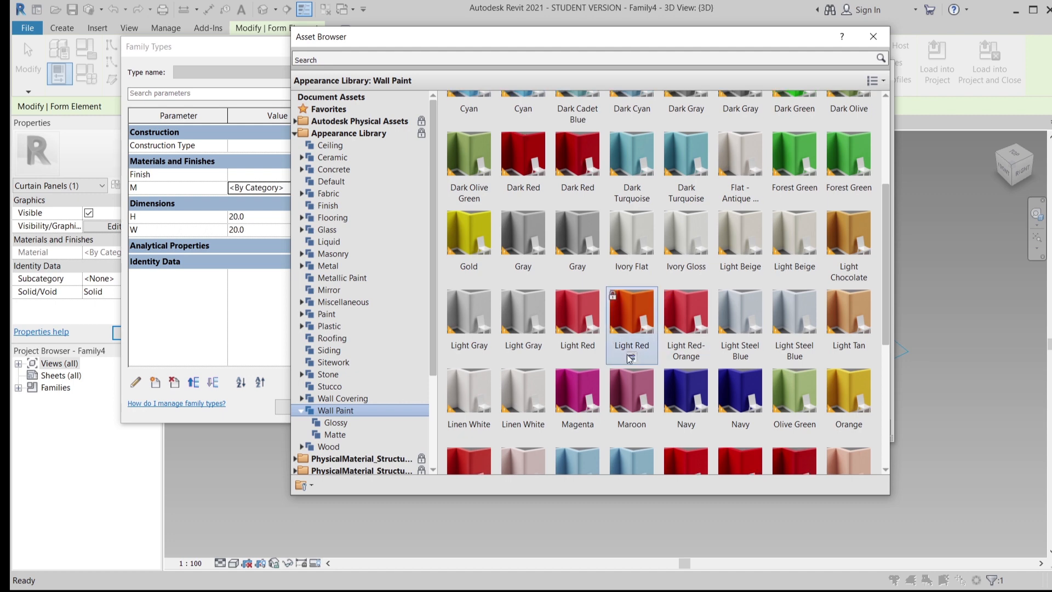
left_click(631, 357)
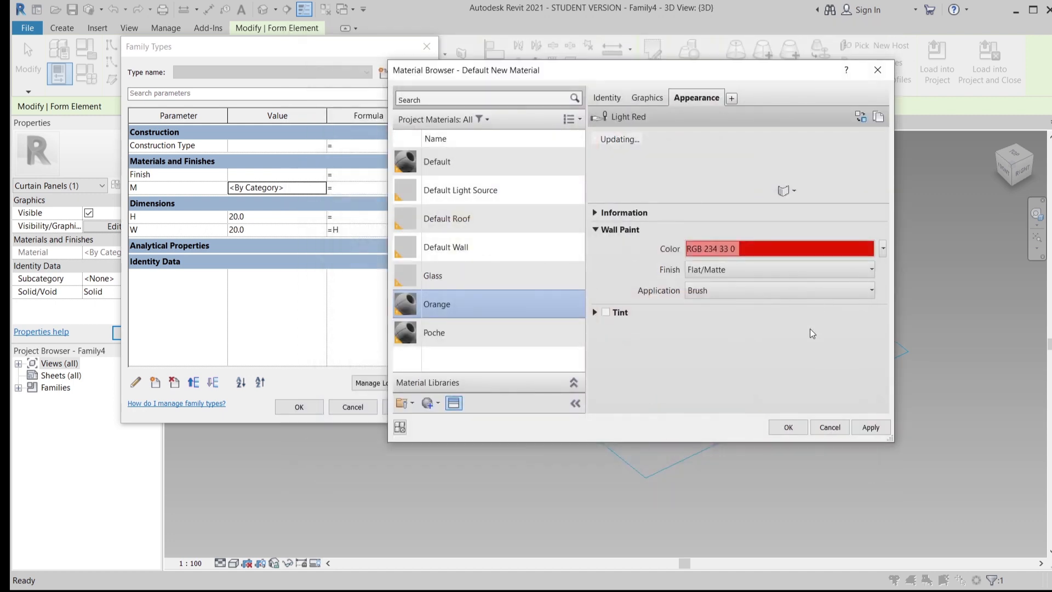
left_click(870, 426)
left_click(789, 427)
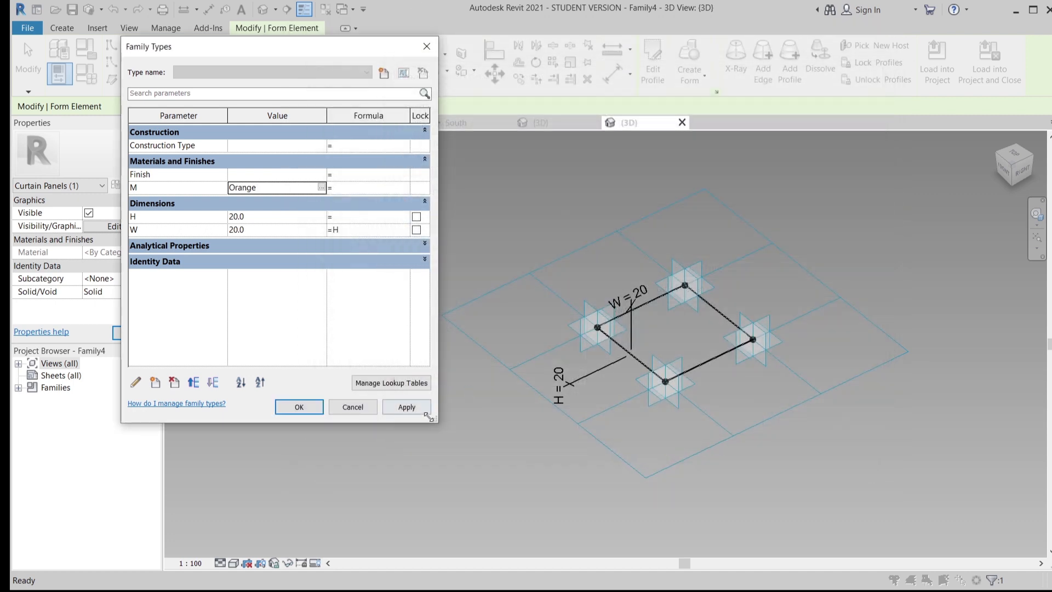
left_click(406, 407)
left_click(300, 408)
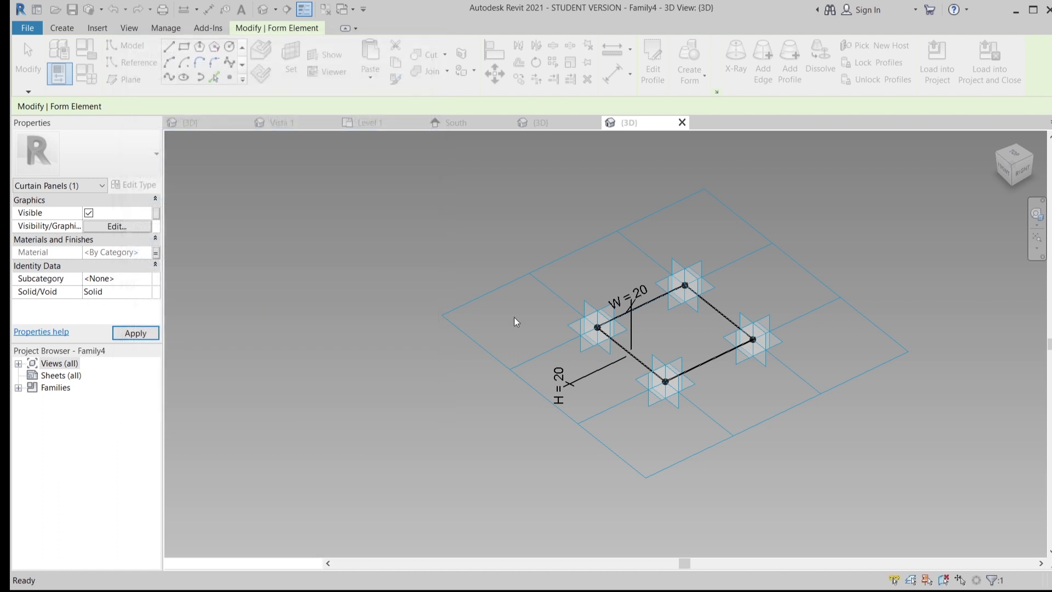
Step: Load the curtain panel family into Project2 only
left_click(571, 274)
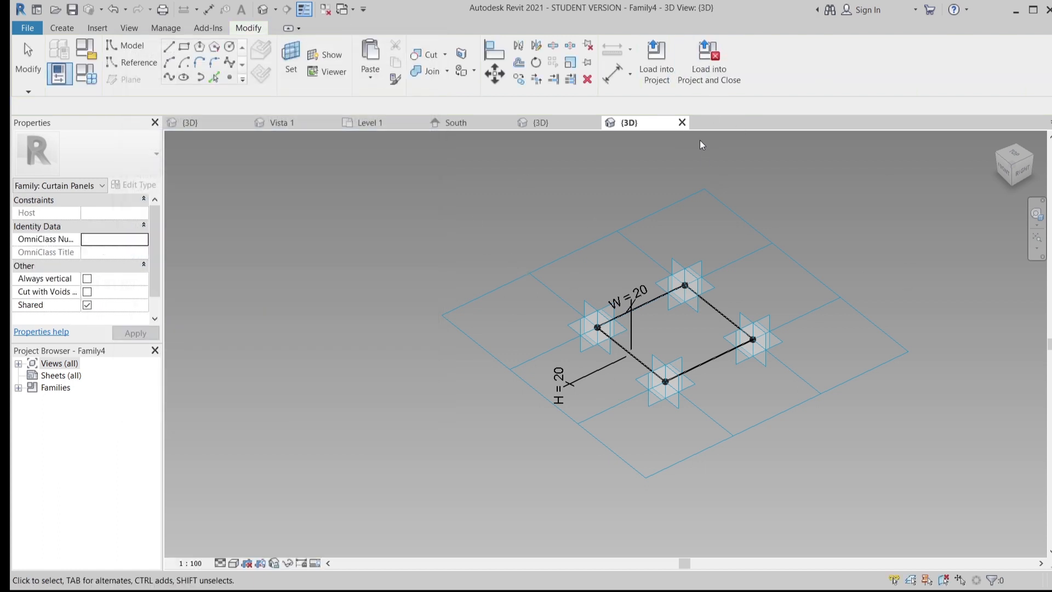
left_click(657, 75)
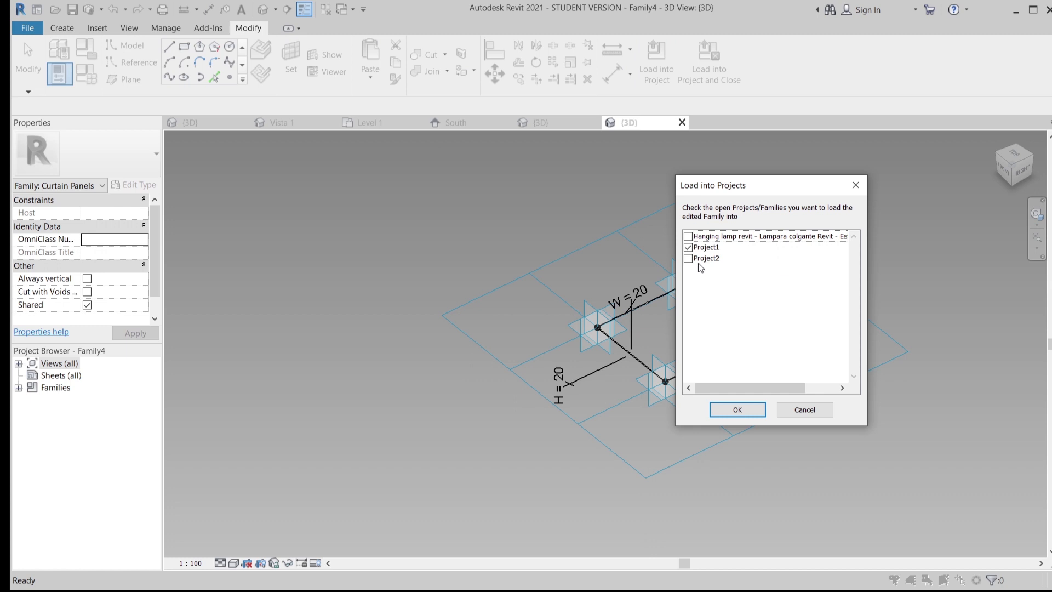
left_click(688, 247)
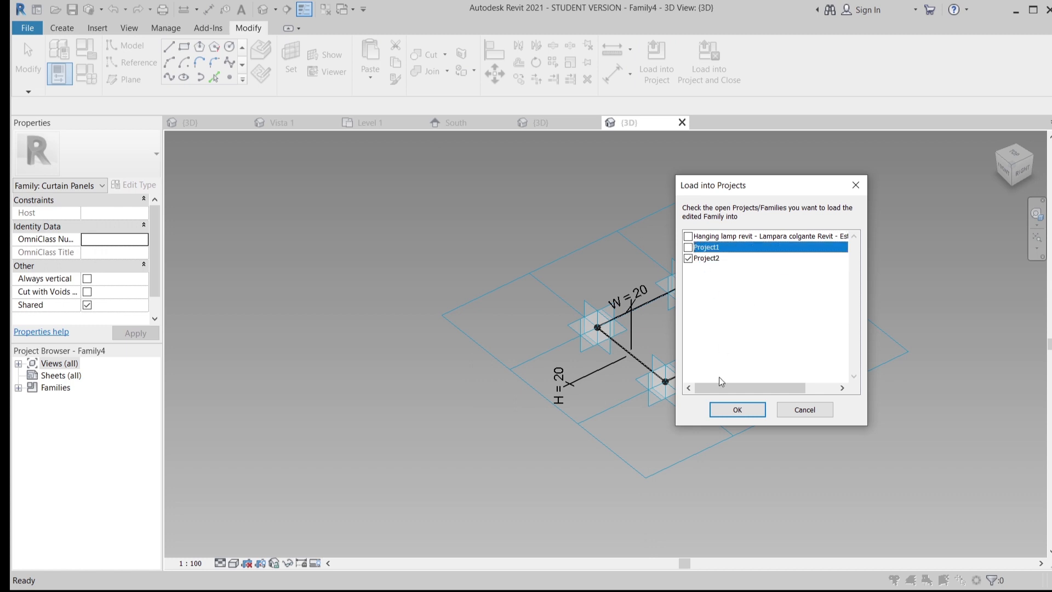
left_click(752, 411)
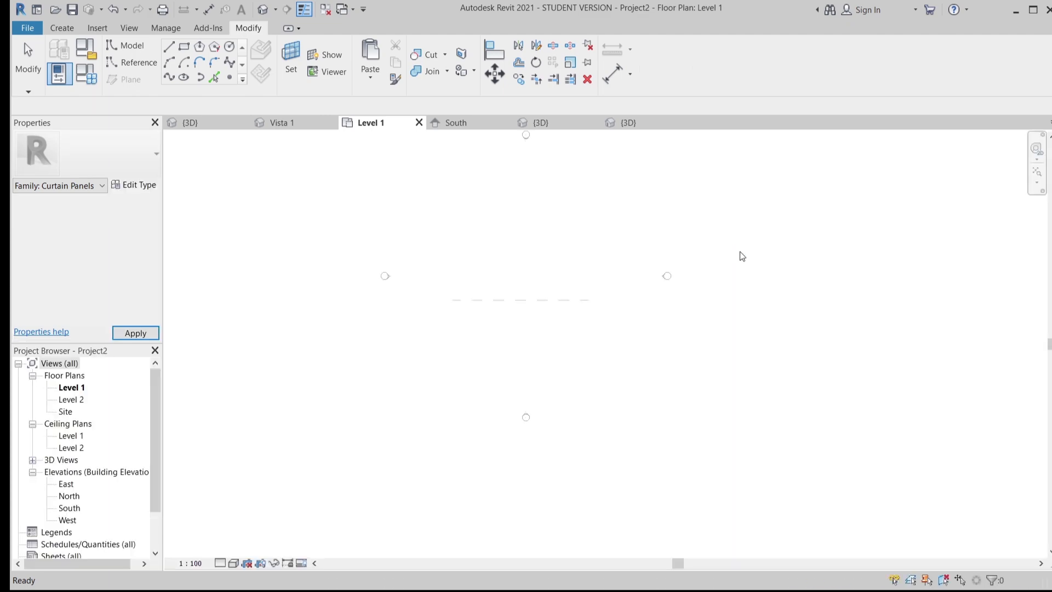
Step: In Project2's 3D view of the mass, apply the Family4 rectangle panel to the front, downward-curving half of the divided surface
left_click(546, 127)
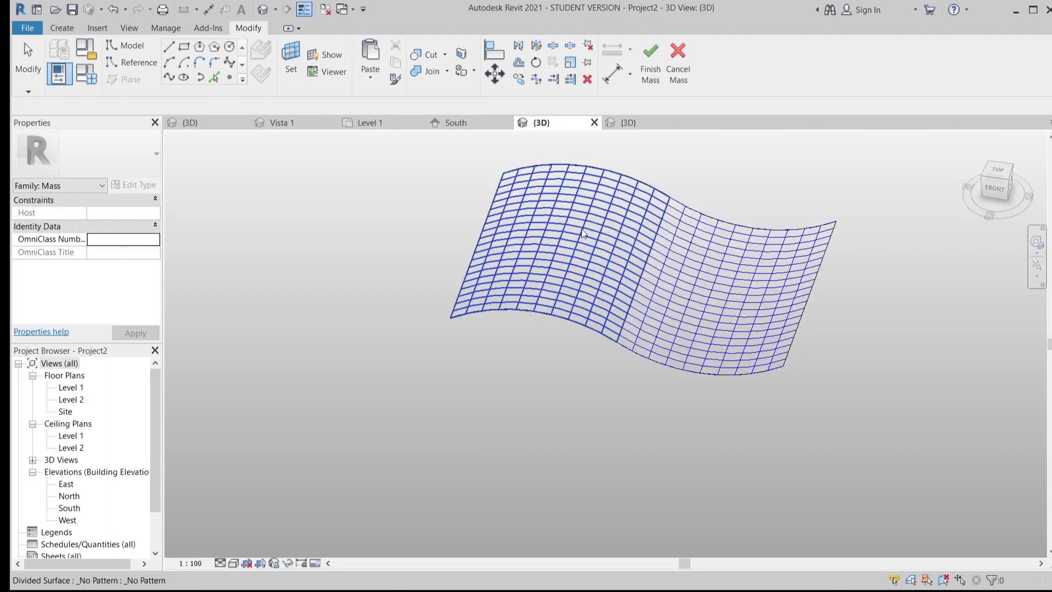
middle_click_drag(574, 328, 679, 454, "shift")
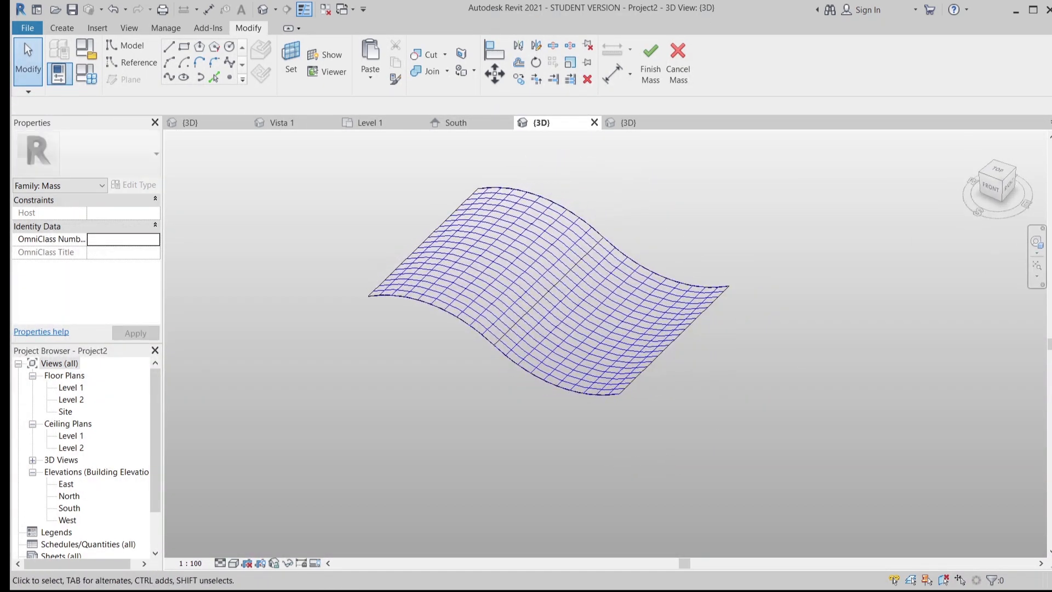
left_click(595, 350)
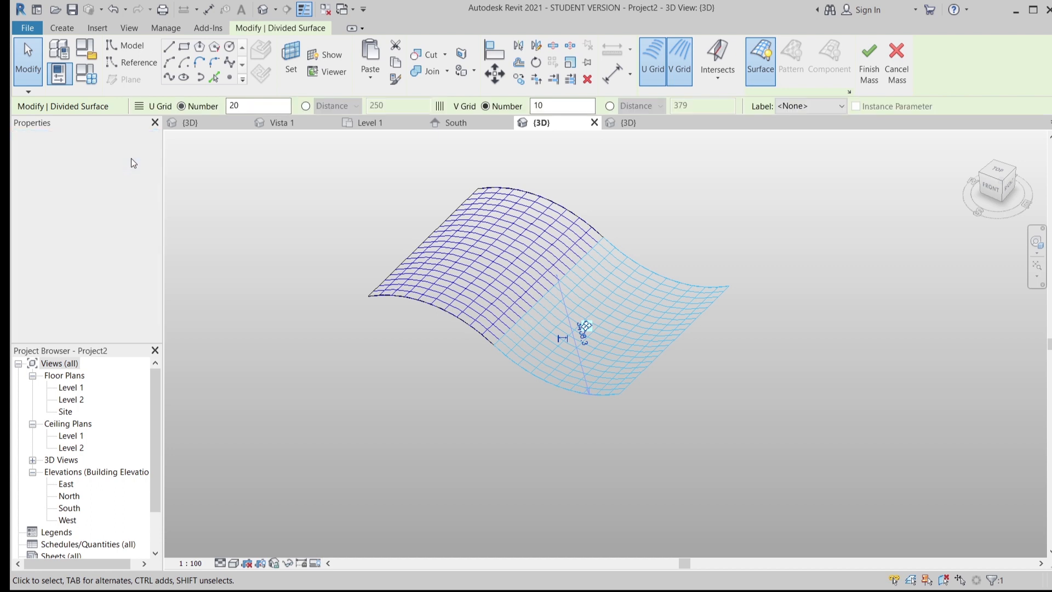
left_click(143, 149)
scroll(81, 482, "down", 1)
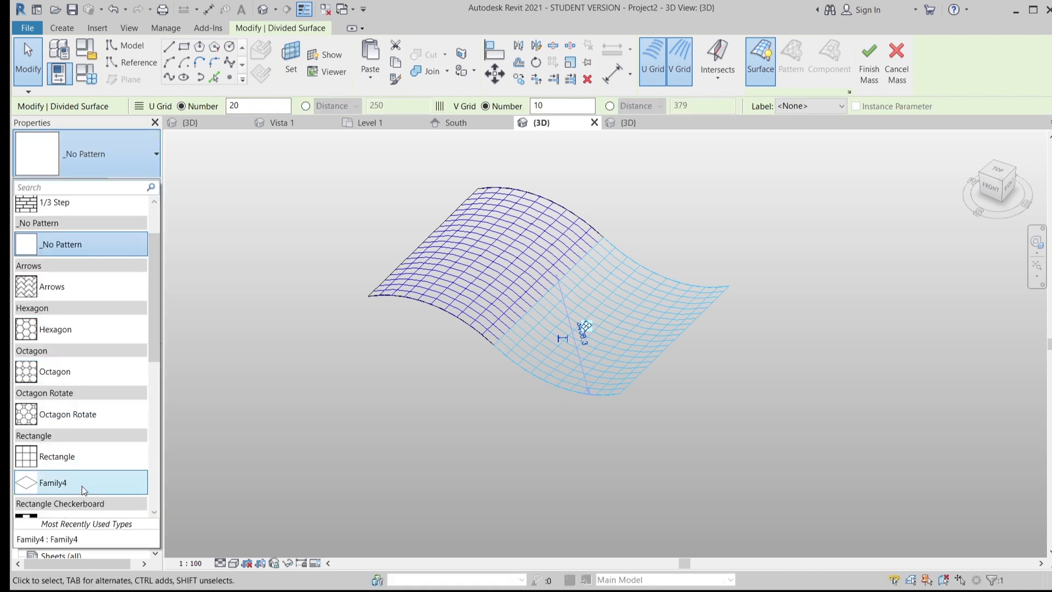
left_click(78, 486)
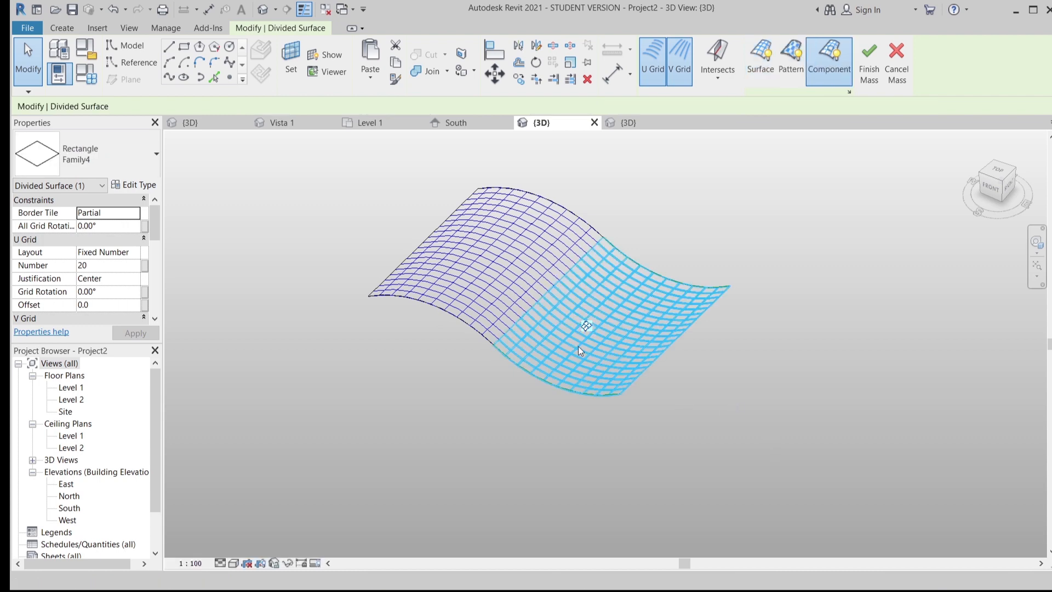
Step: Apply the Family4 rectangle panel to the remaining unpatterned half of the divided surface
key("Escape")
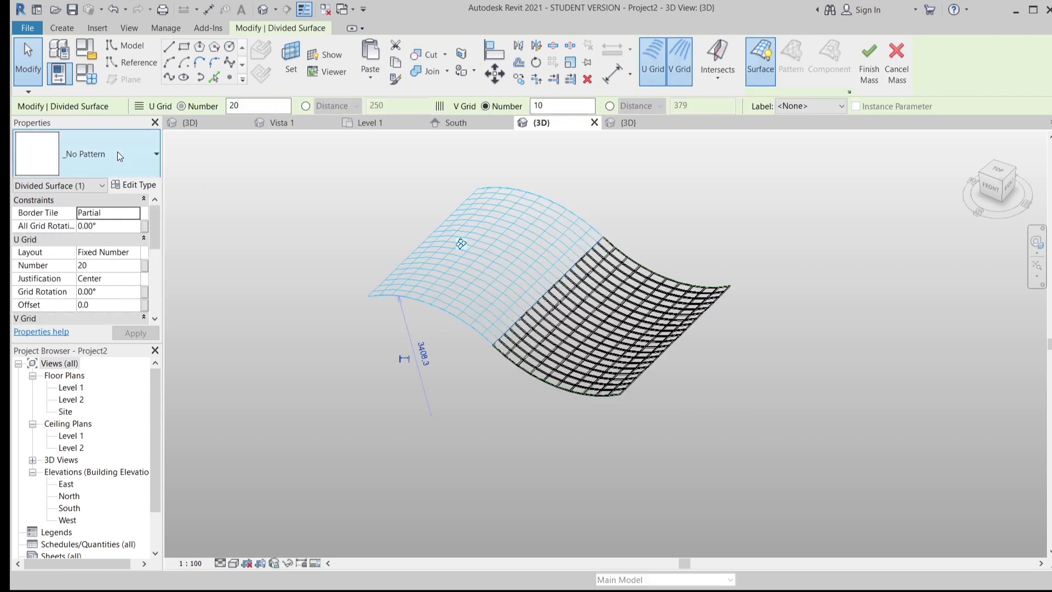
left_click(120, 154)
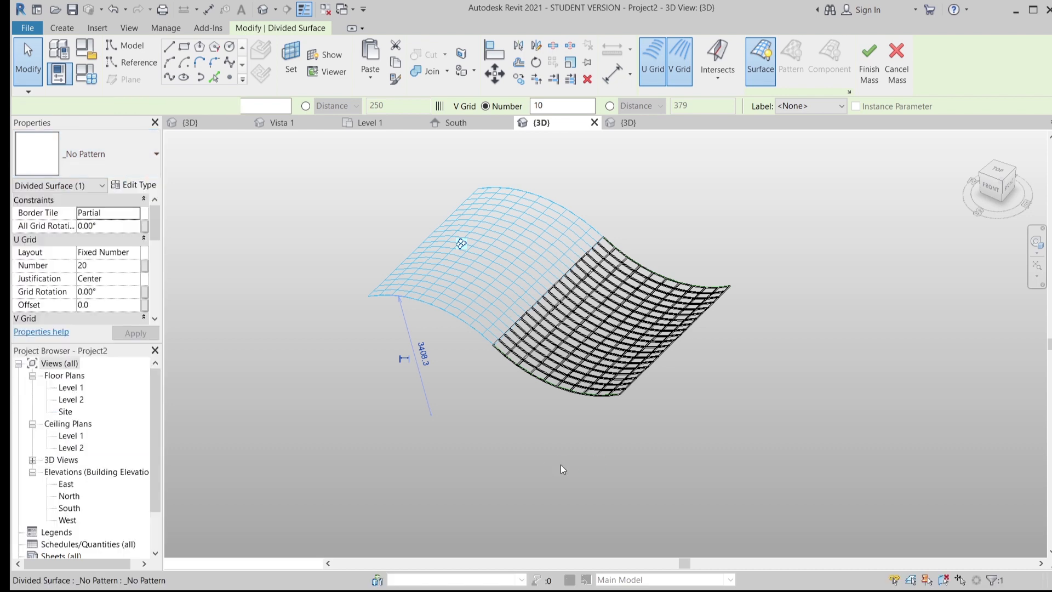
left_click(586, 480)
Step: Examine the lattice frames up close, especially the joint where the two surface halves meet, from below and from the front
scroll(509, 413, "up", 3)
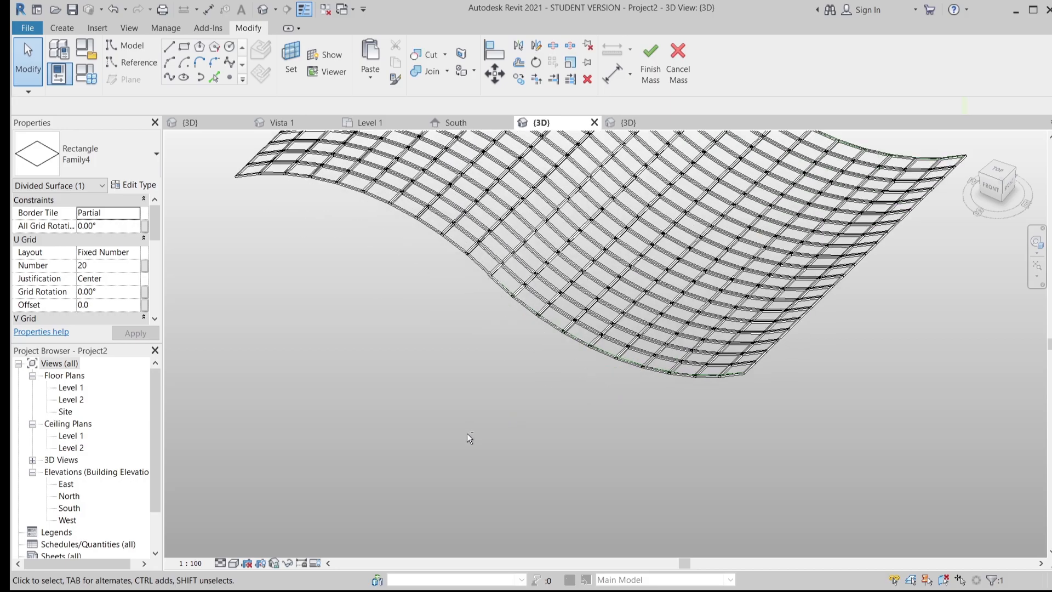
middle_click_drag(469, 436, 554, 317, "shift")
scroll(520, 285, "up", 2)
left_click(545, 406)
middle_click_drag(545, 406, 766, 418, "shift")
scroll(812, 457, "up", 3)
scroll(762, 417, "up", 2)
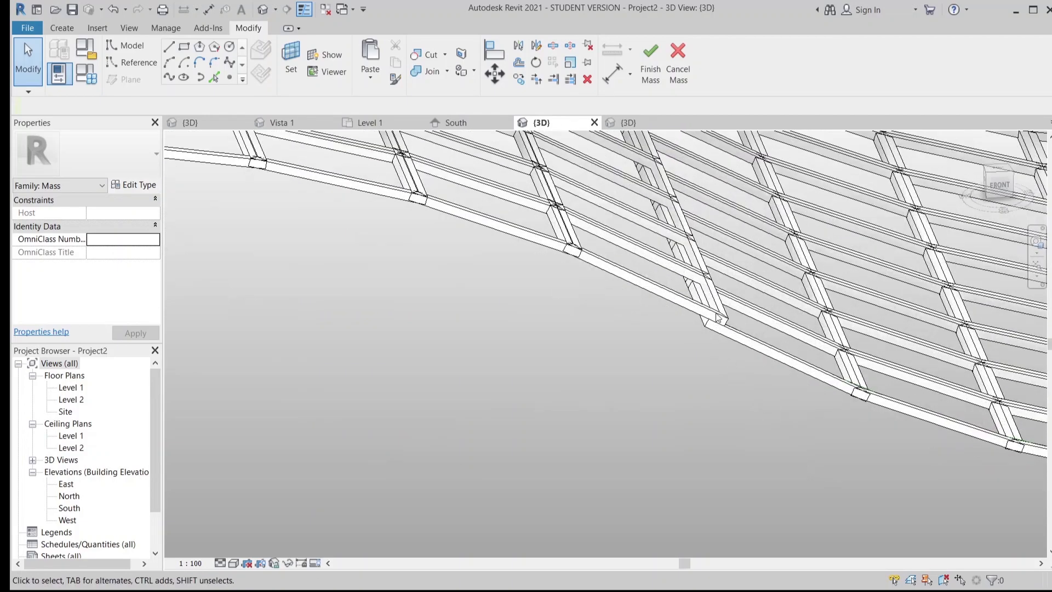
scroll(719, 320, "up", 3)
scroll(662, 329, "down", 3)
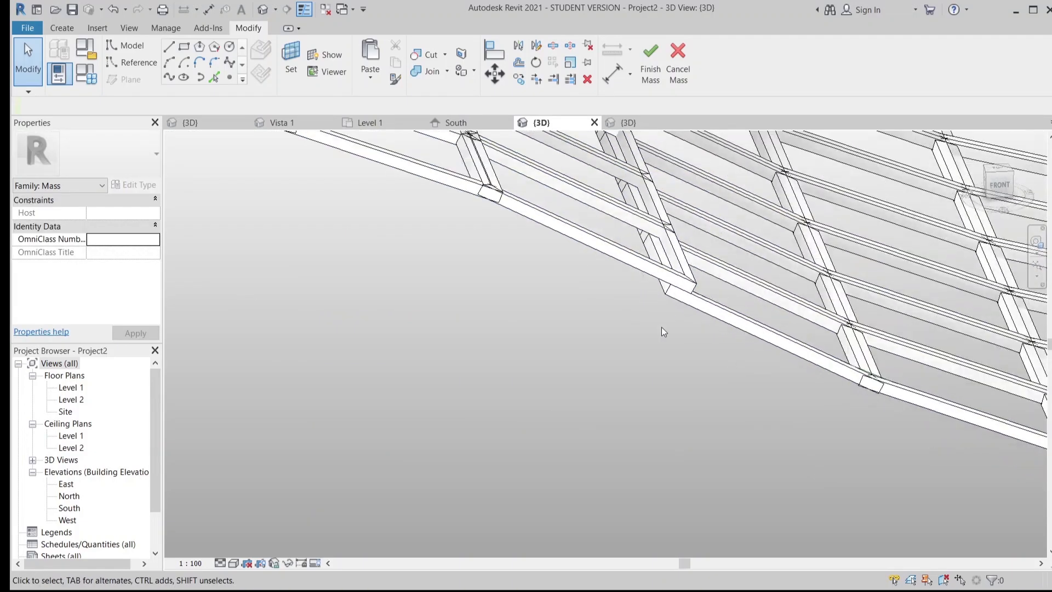
scroll(662, 328, "down", 3)
middle_click_drag(662, 329, 691, 411, "shift")
scroll(741, 252, "up", 3)
middle_click_drag(723, 261, 798, 301)
scroll(621, 324, "up", 2)
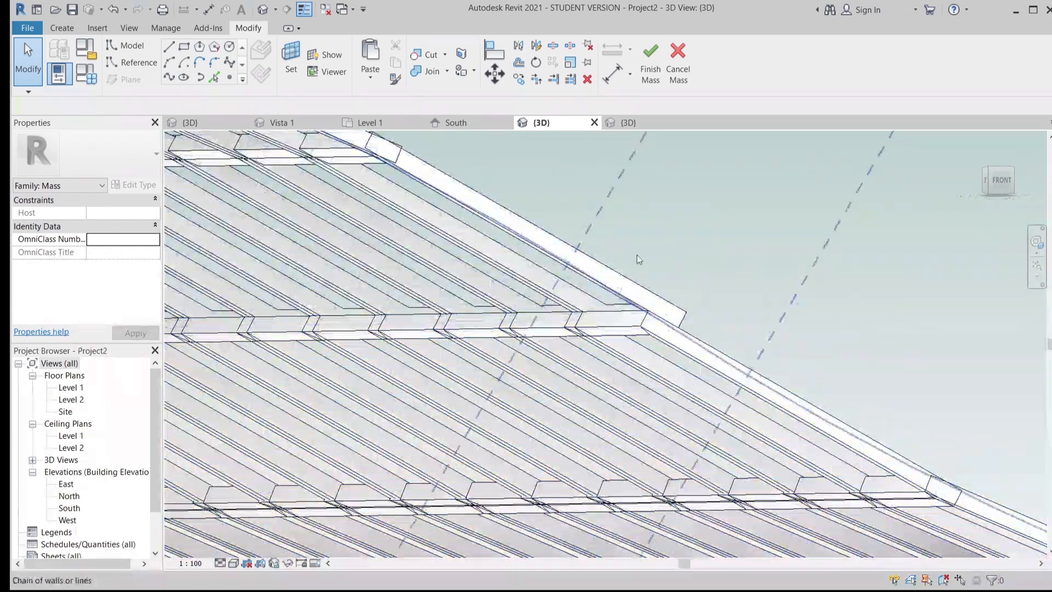
scroll(638, 257, "up", 2)
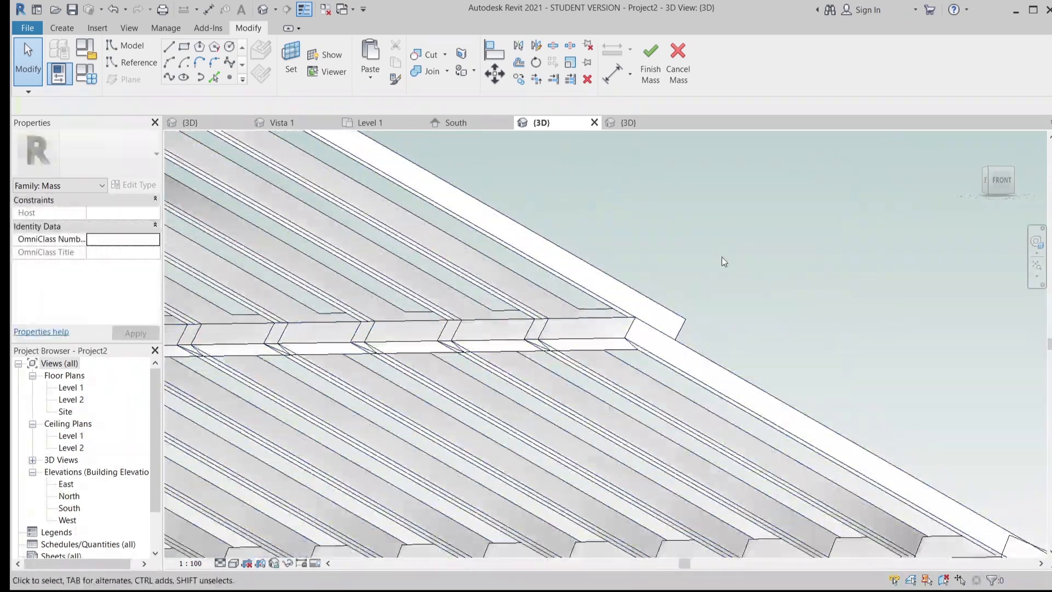
scroll(721, 258, "down", 6)
Step: Finish the in-place mass and open the Level 2 floor plan
mouse_move(836, 409)
middle_mouse_down("shift")
mouse_move(844, 361)
mouse_move(800, 461)
middle_mouse_up("shift")
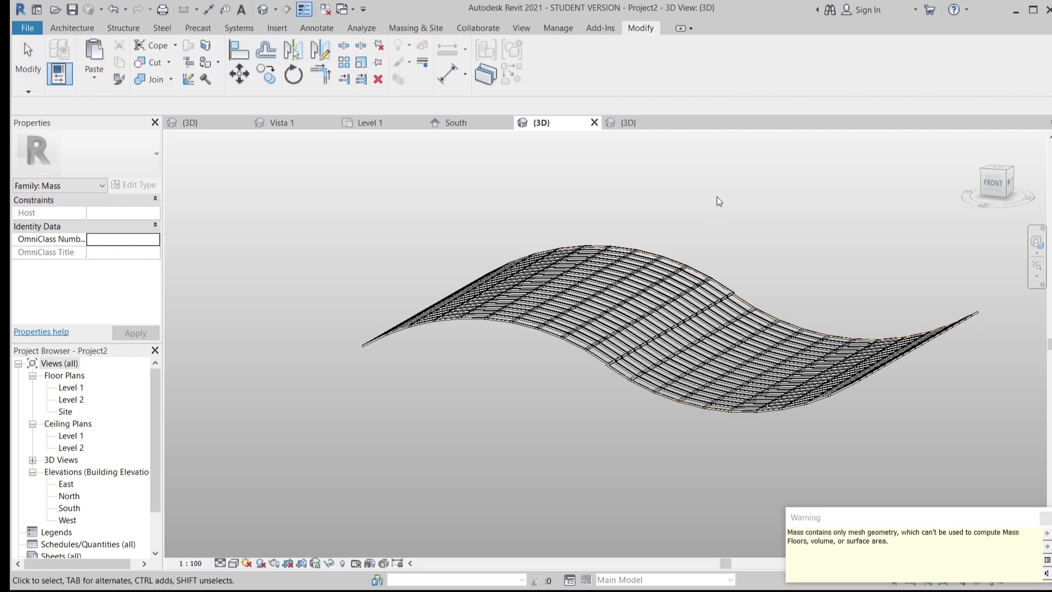
left_click(373, 122)
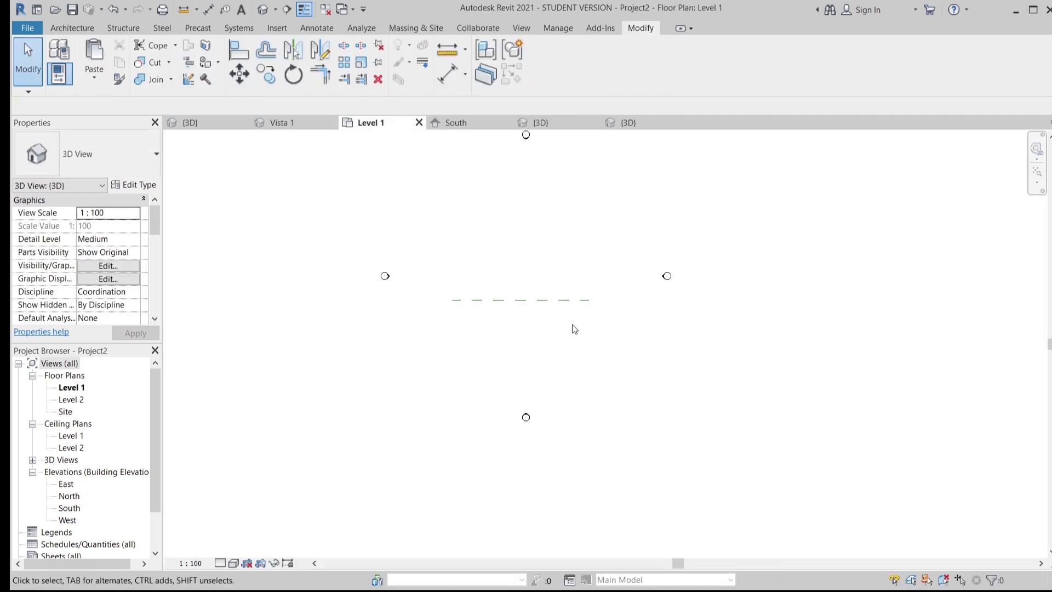
double_click(77, 400)
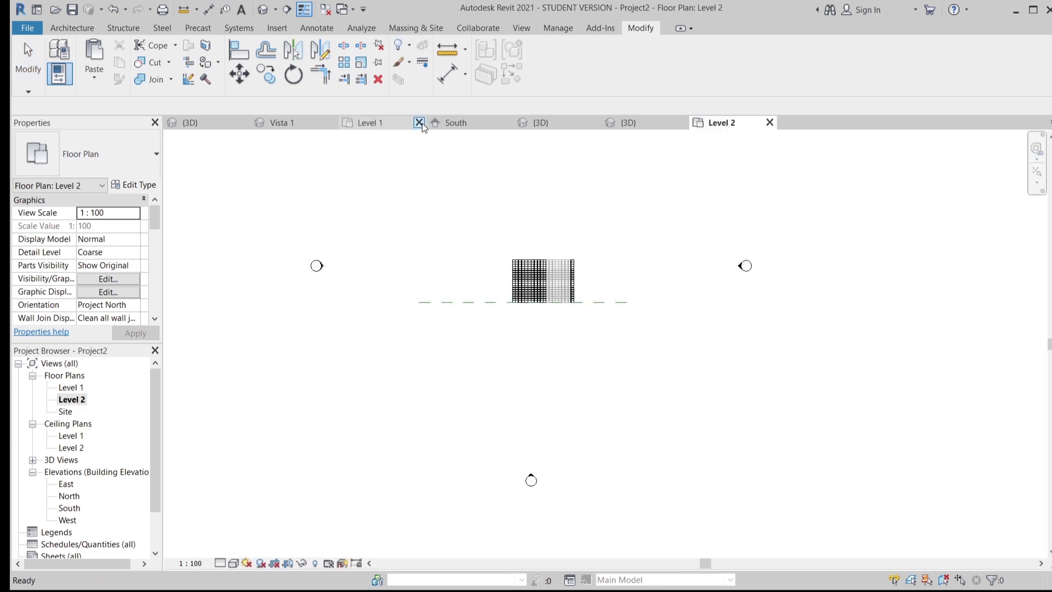
Step: Sketch a rectangular Compound Ceiling Plain on Level 2 from corner to opposite corner of the lattice footprint and finish it
left_click(74, 28)
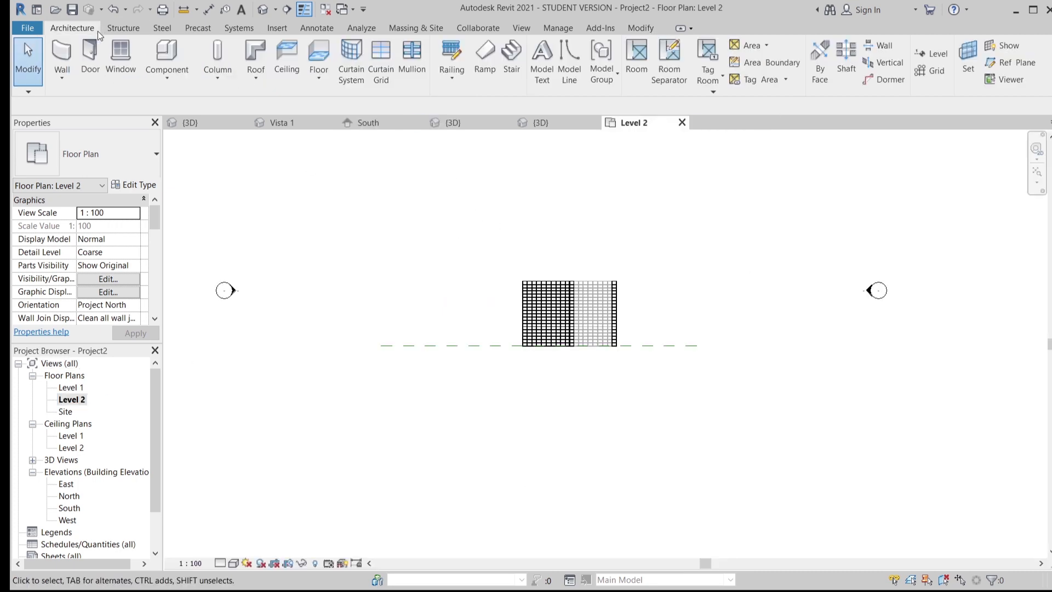
left_click(286, 67)
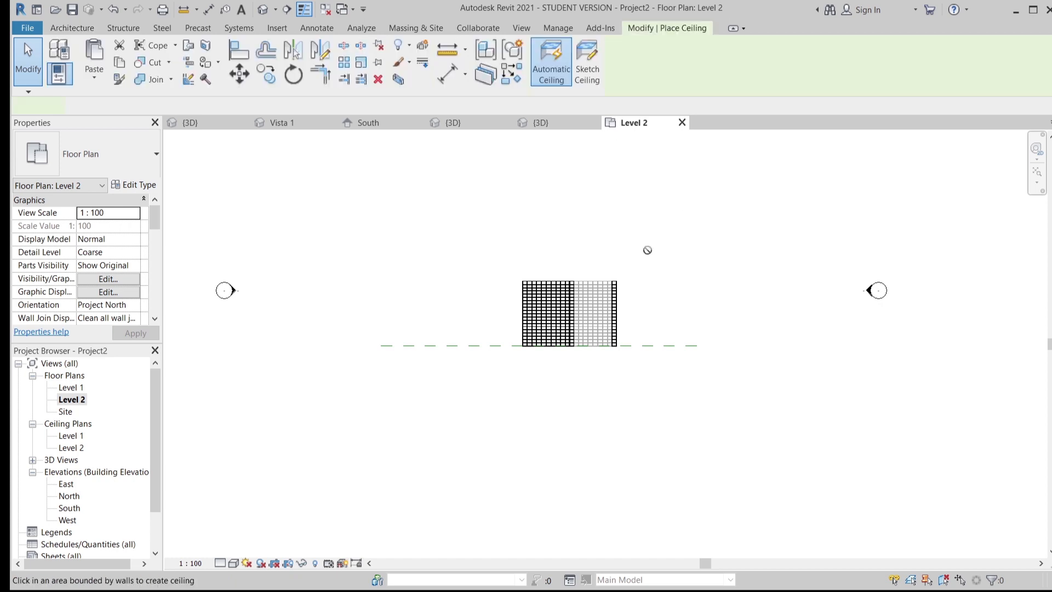
left_click(587, 61)
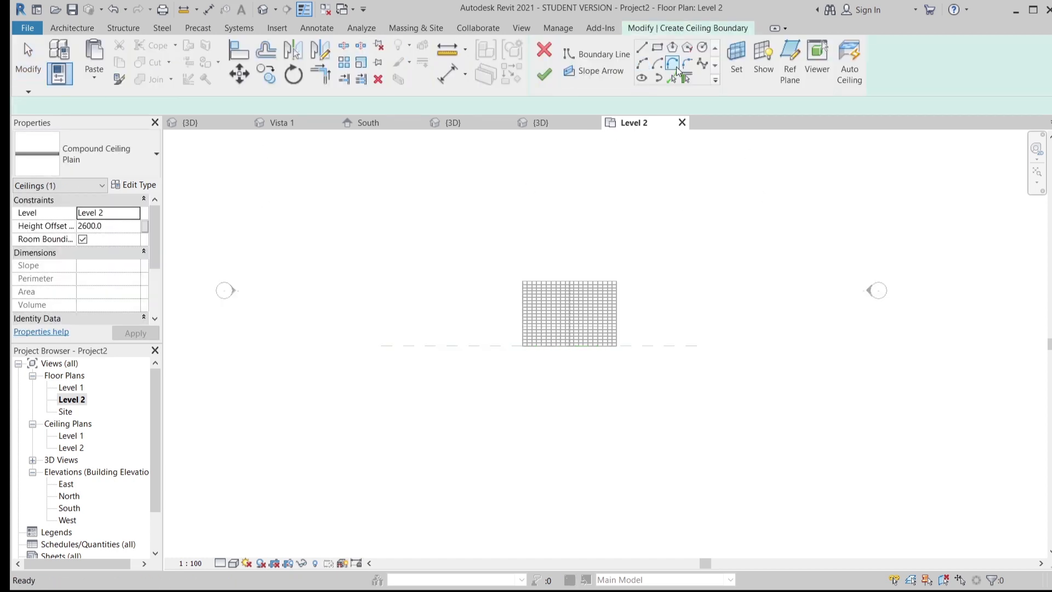
scroll(518, 285, "up", 5)
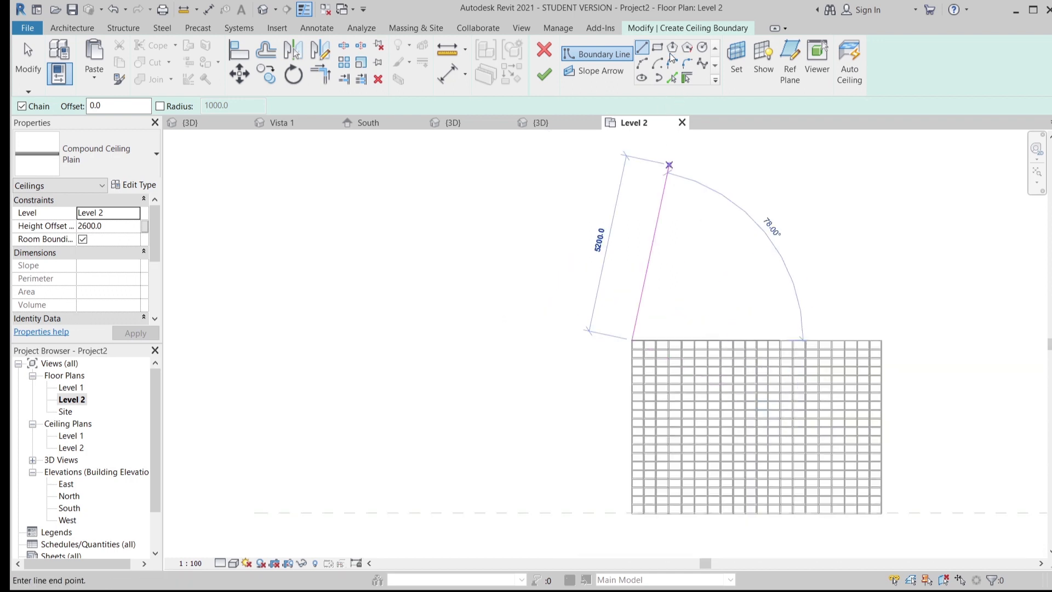
left_click(657, 47)
scroll(635, 370, "up", 3)
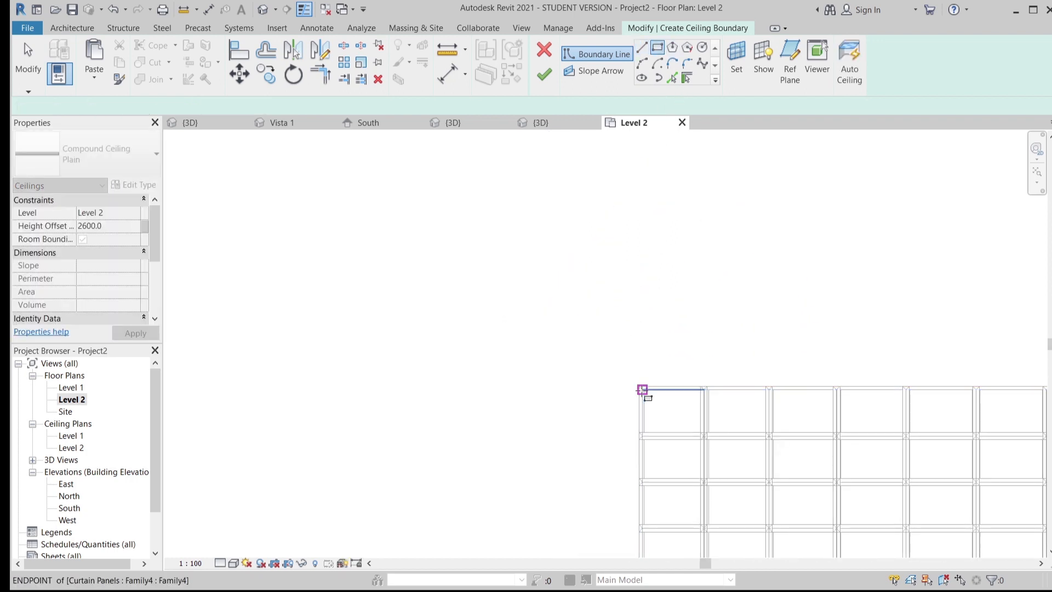
left_click(640, 387)
scroll(751, 430, "down", 5)
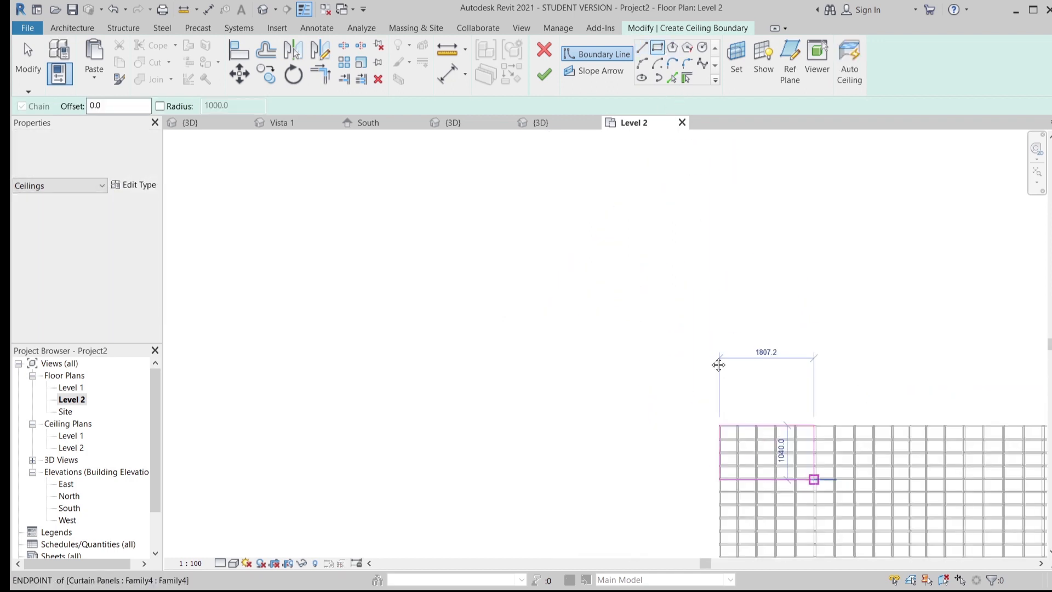
scroll(825, 329, "up", 3)
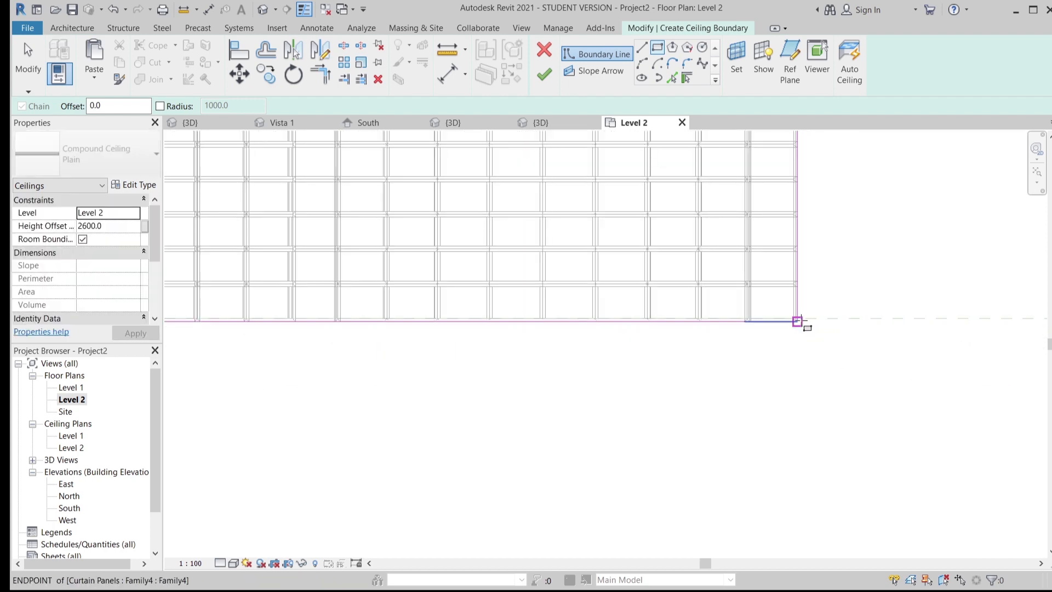
left_click(797, 321)
left_click(545, 75)
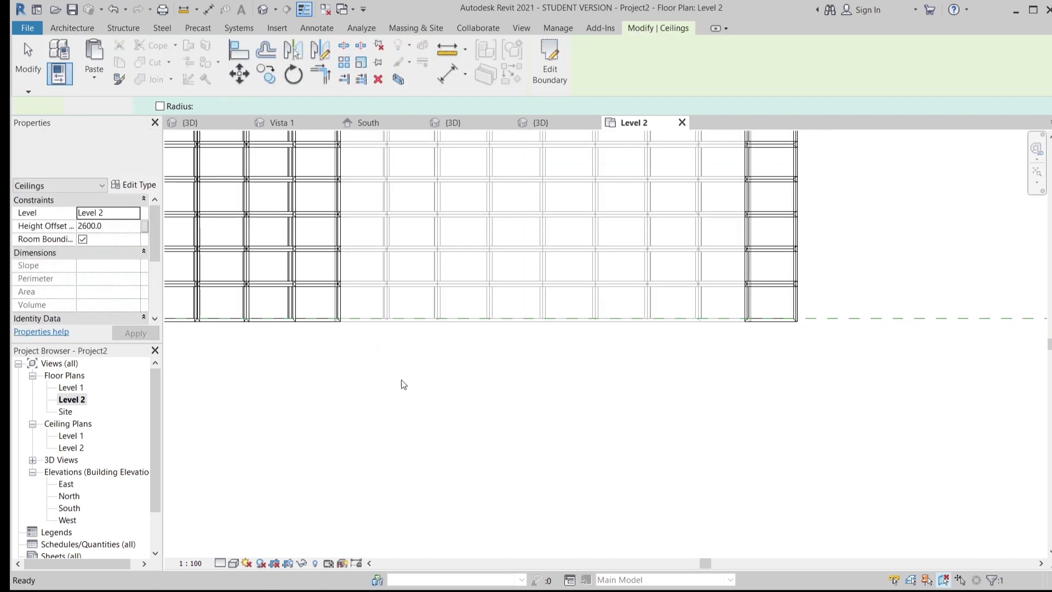
Step: In the South elevation, move the plain ceiling straight down 1800 mm towards the crest of the wave
scroll(316, 385, "down", 2)
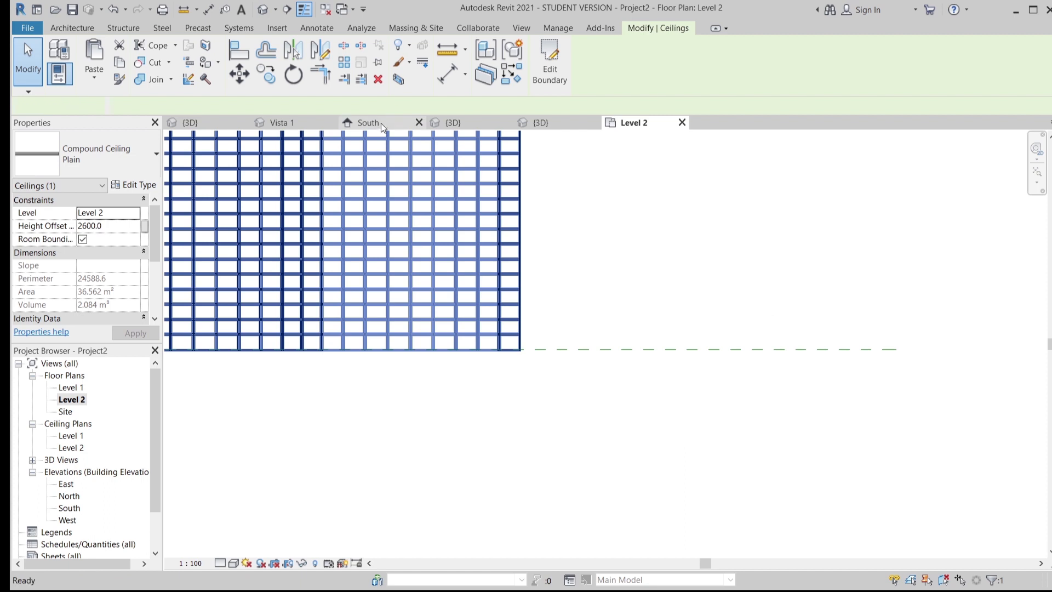
left_click(380, 123)
scroll(667, 356, "down", 2)
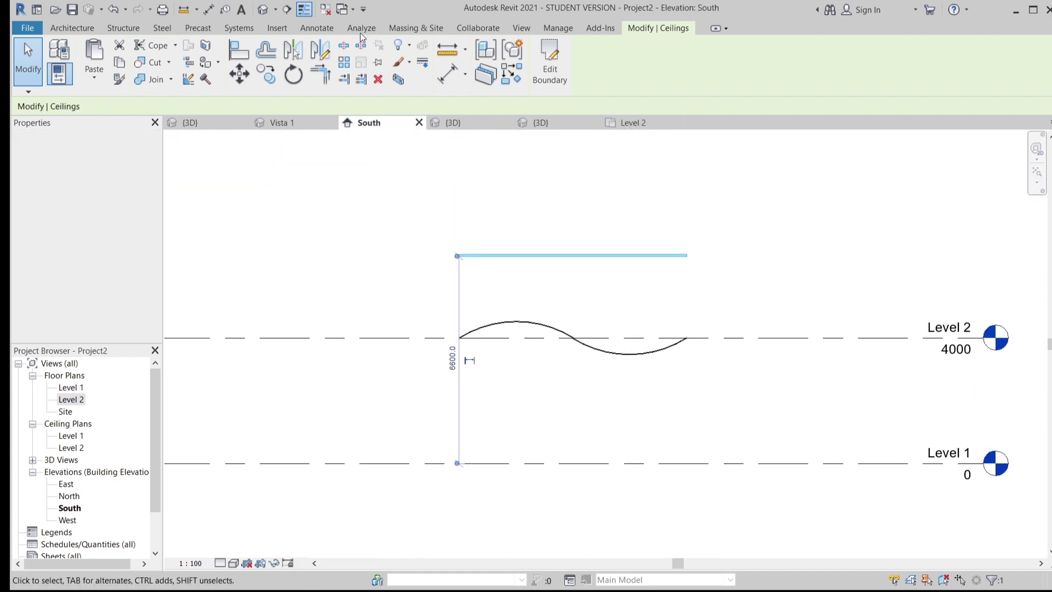
left_click(239, 74)
scroll(627, 321, "up", 3)
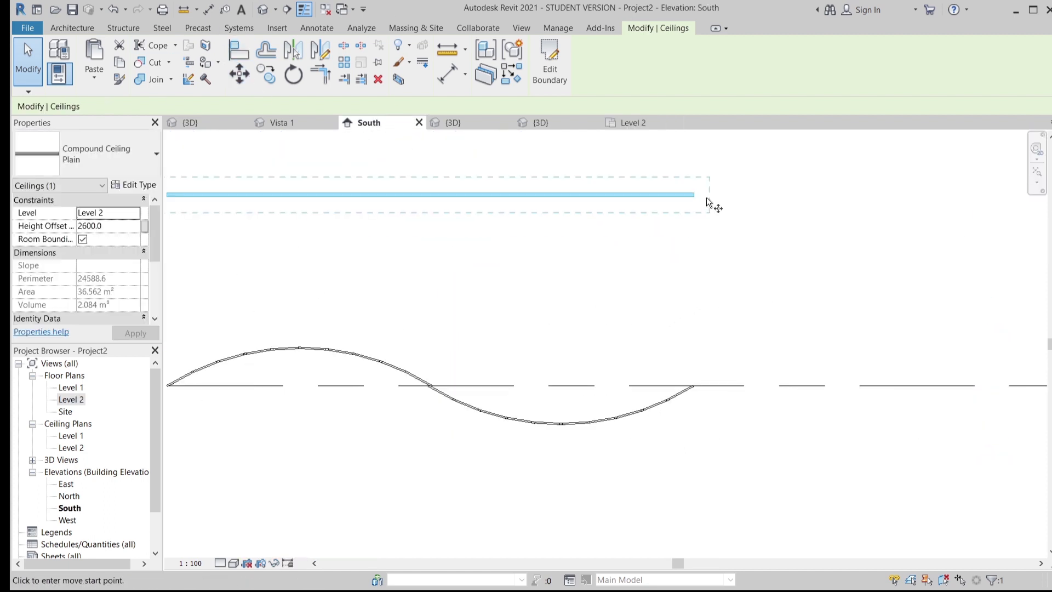
left_click(694, 195)
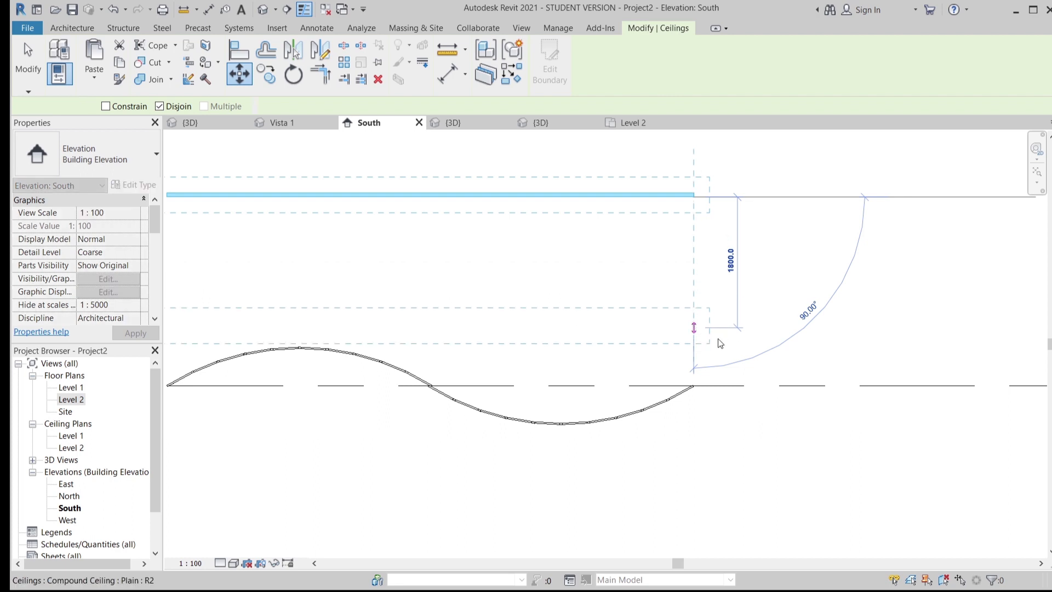
left_click(720, 344)
left_click(804, 357)
Step: Set the ceiling's height above Level 2 to 500 mm
scroll(707, 362, "up", 2)
left_click(676, 314)
scroll(395, 351, "down", 3)
middle_click_drag(395, 351, 756, 378)
scroll(482, 379, "up", 2)
left_click(501, 378)
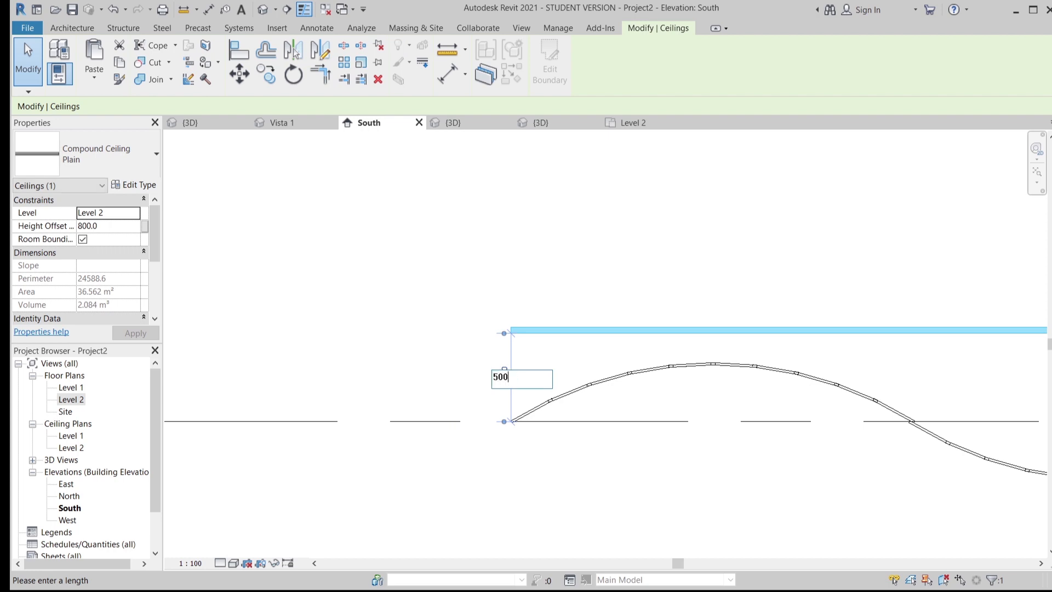
type("500")
key("Return")
key("Escape")
left_click(534, 363)
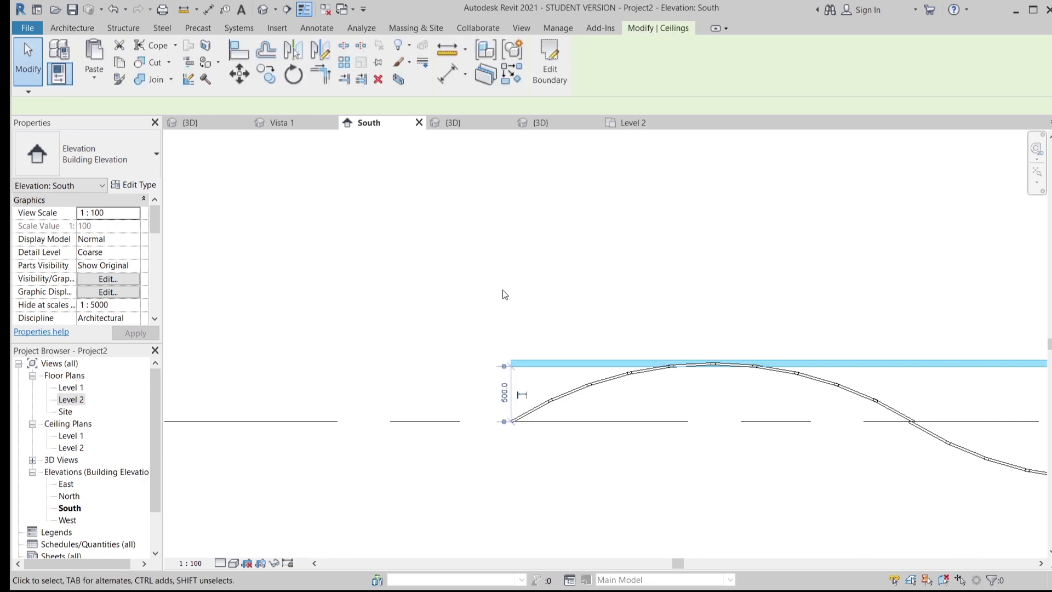
Step: Set the ceiling's height above Level 2 to 800 mm, clear of the lattice crest
left_click(504, 393)
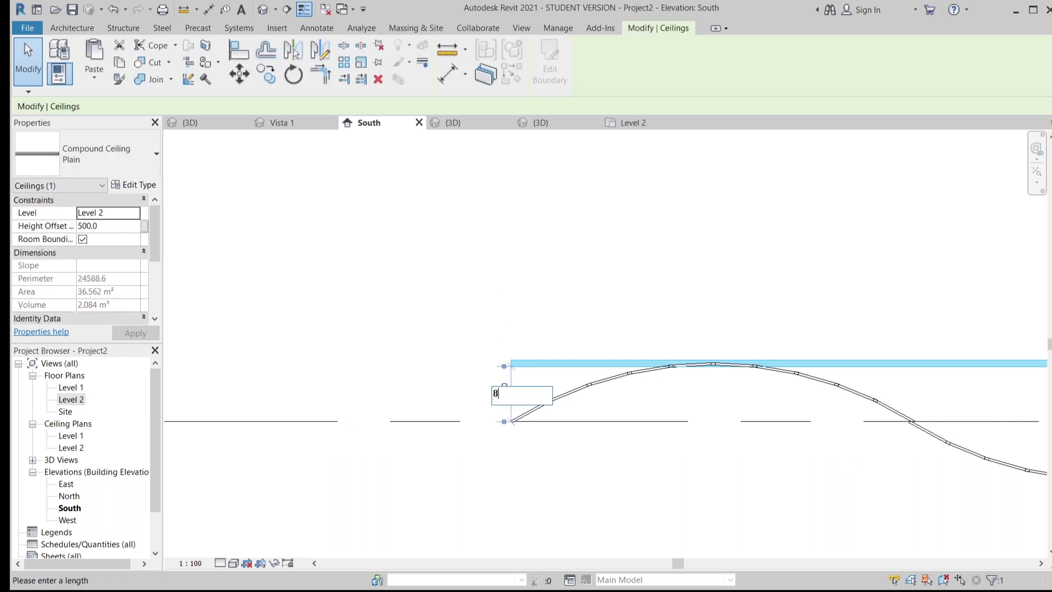
type("800")
key("Return")
key("Escape")
scroll(502, 399, "down", 4)
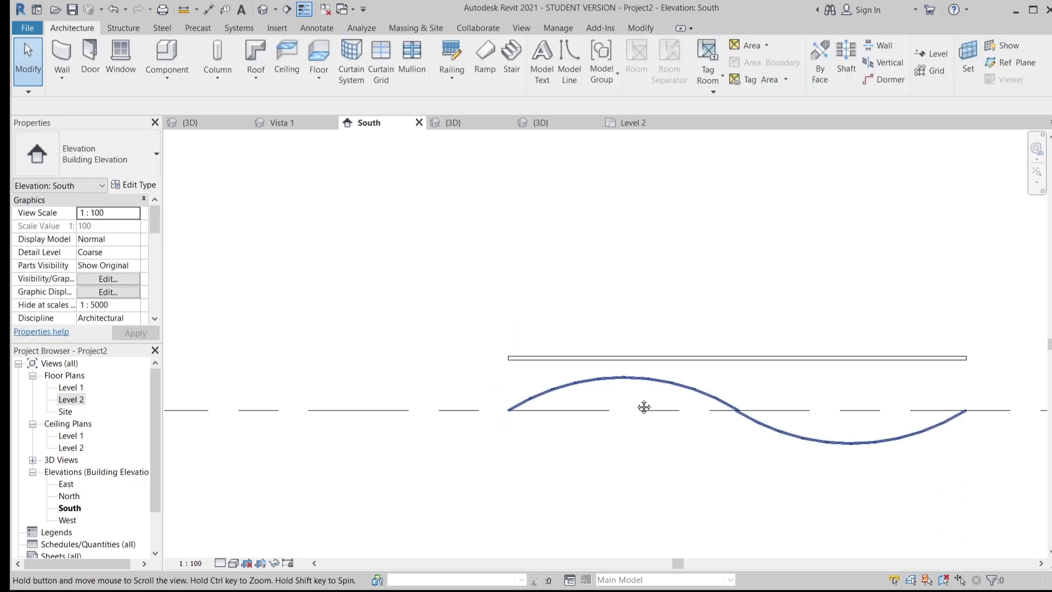
scroll(652, 364, "up", 3)
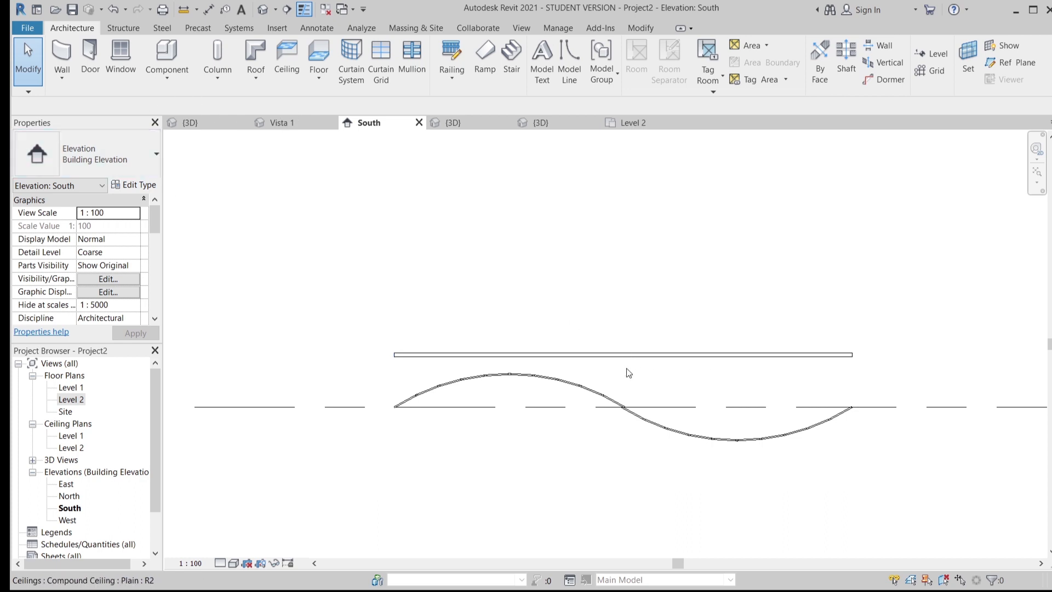
Step: Copy the plain ceiling and paste the duplicate at the same place
left_click(628, 355)
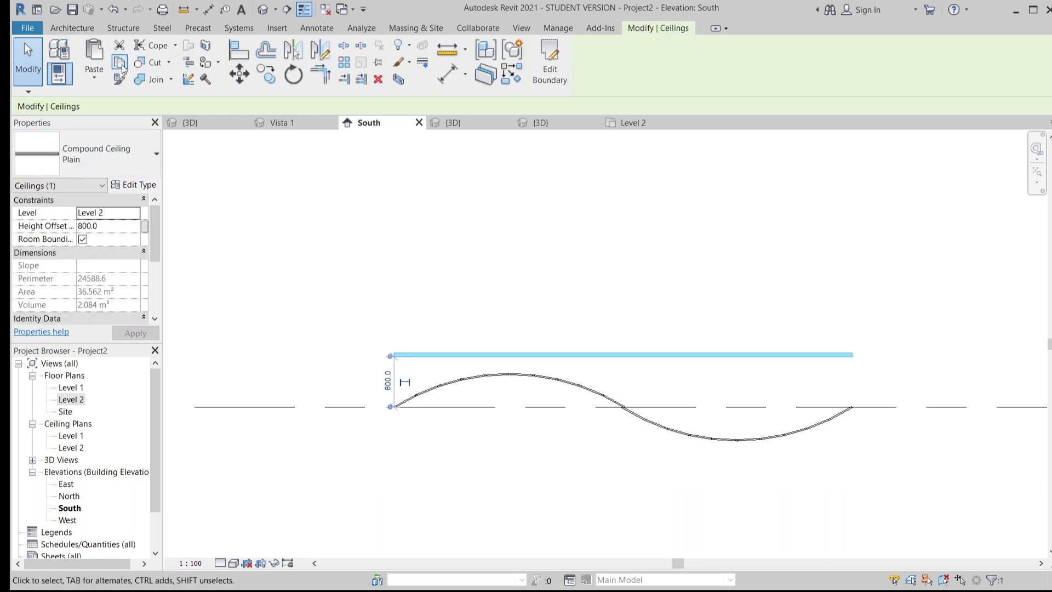
left_click(95, 82)
left_click(63, 209)
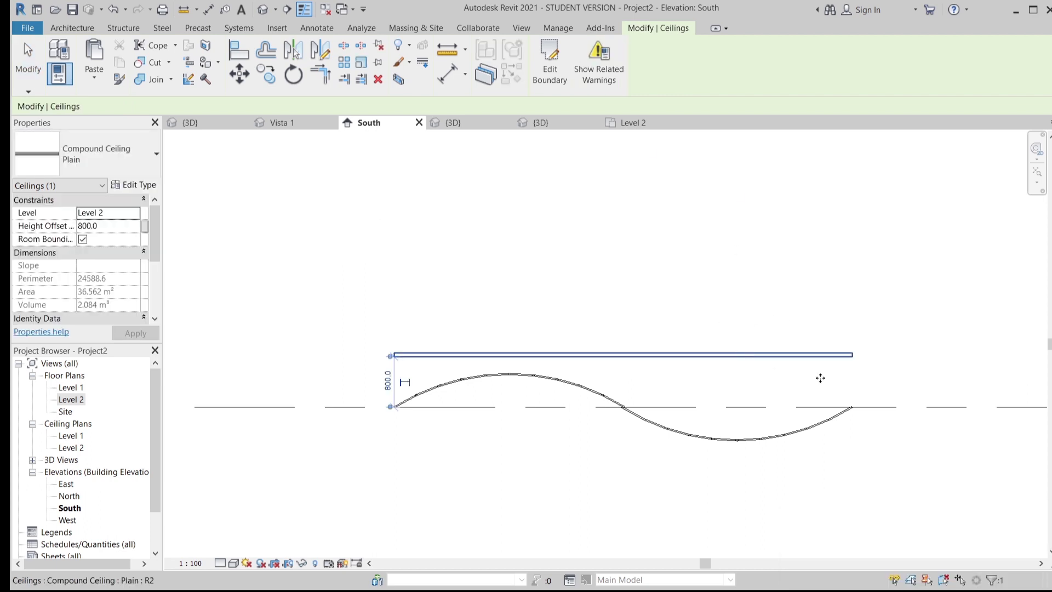
middle_click_drag(882, 401, 789, 272)
key("Escape")
Step: Move one of the two coincident ceilings straight down to 100 mm above Level 2
left_click(723, 262)
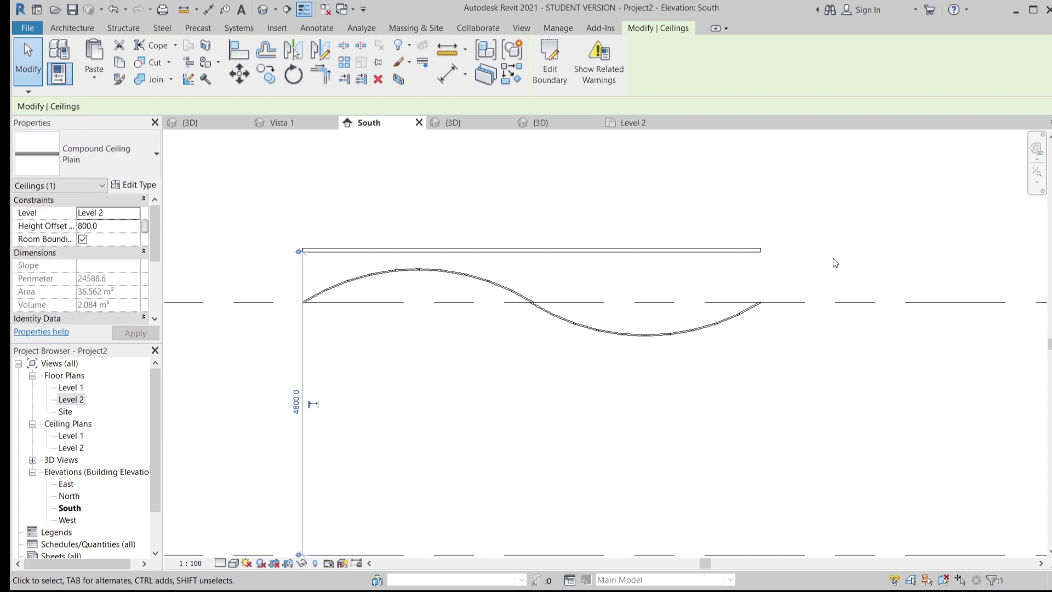
key("m")
key("v")
scroll(833, 258, "up", 2)
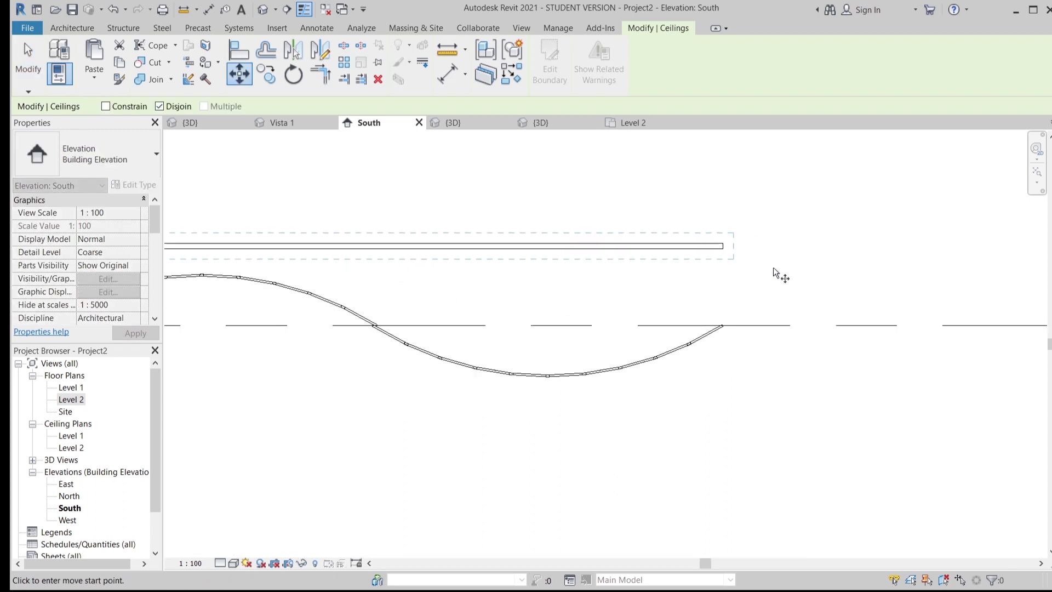
left_click(723, 250)
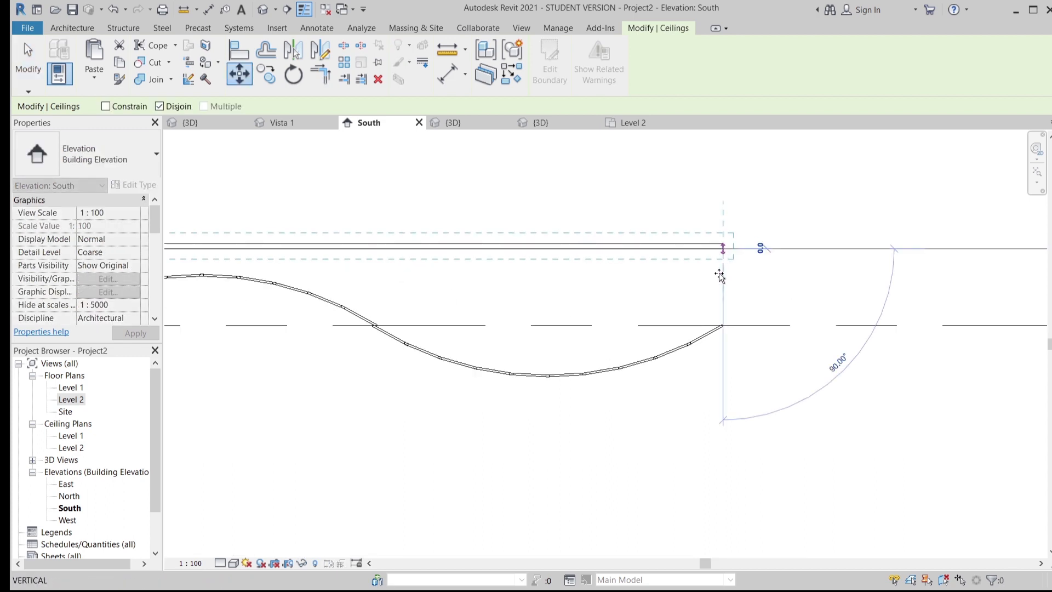
left_click(718, 320)
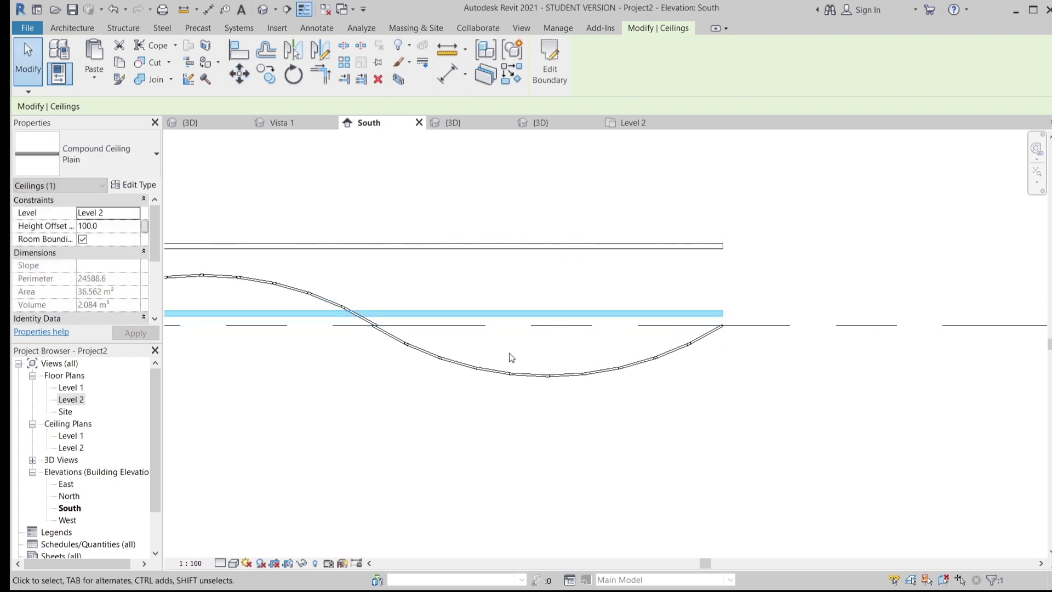
scroll(658, 393, "down", 2)
middle_click_drag(705, 376, 703, 382)
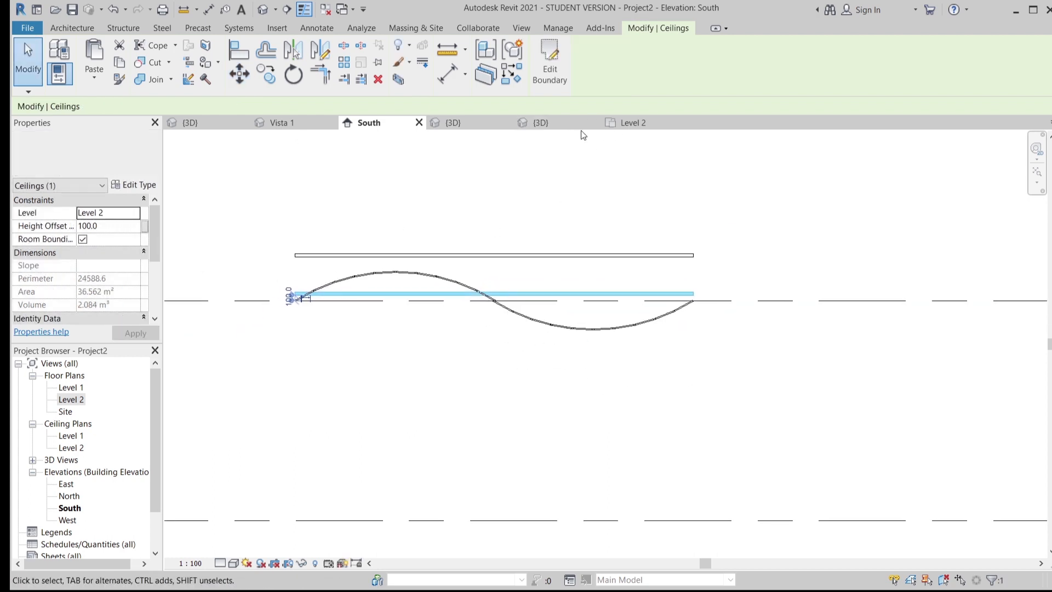
Step: In Project2's 3D view, edit the lower ceiling's boundary to cover only the downward-curving lattice half, 3500 mm long, and finish it
left_click(539, 123)
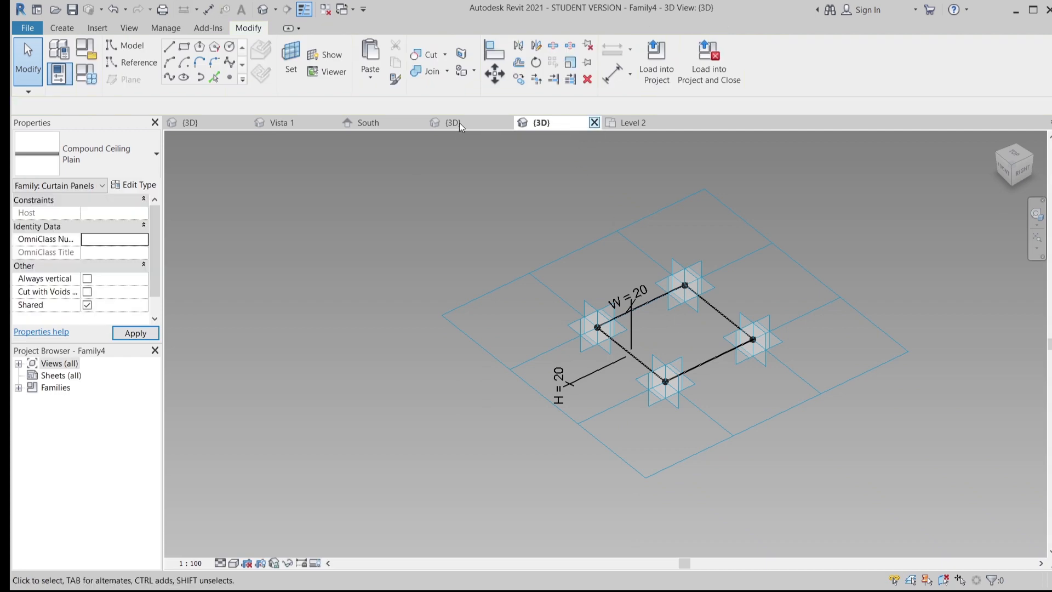
left_click(460, 123)
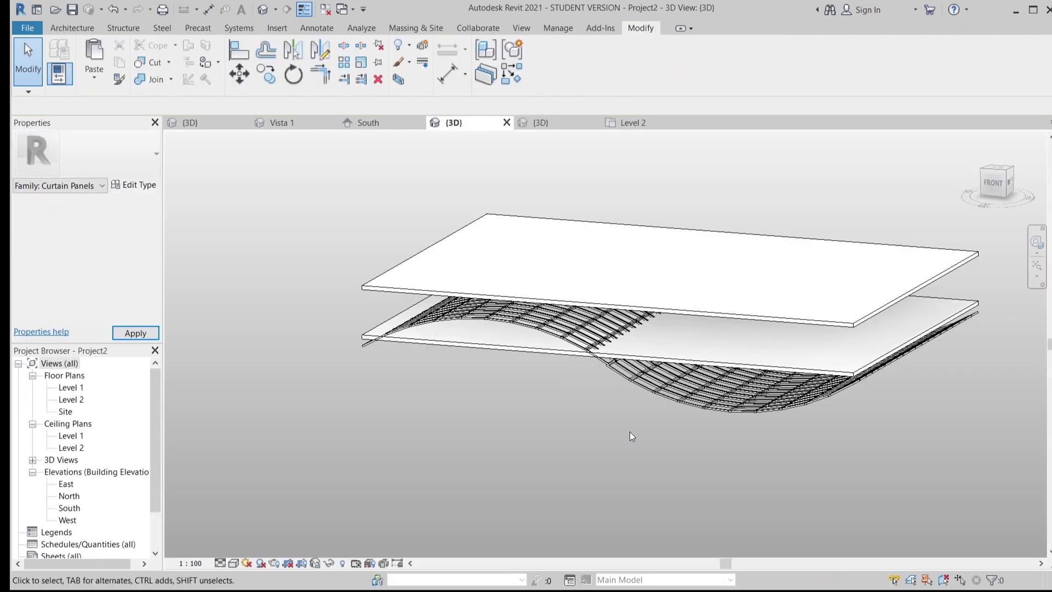
middle_click_drag(635, 434, 715, 406, "shift")
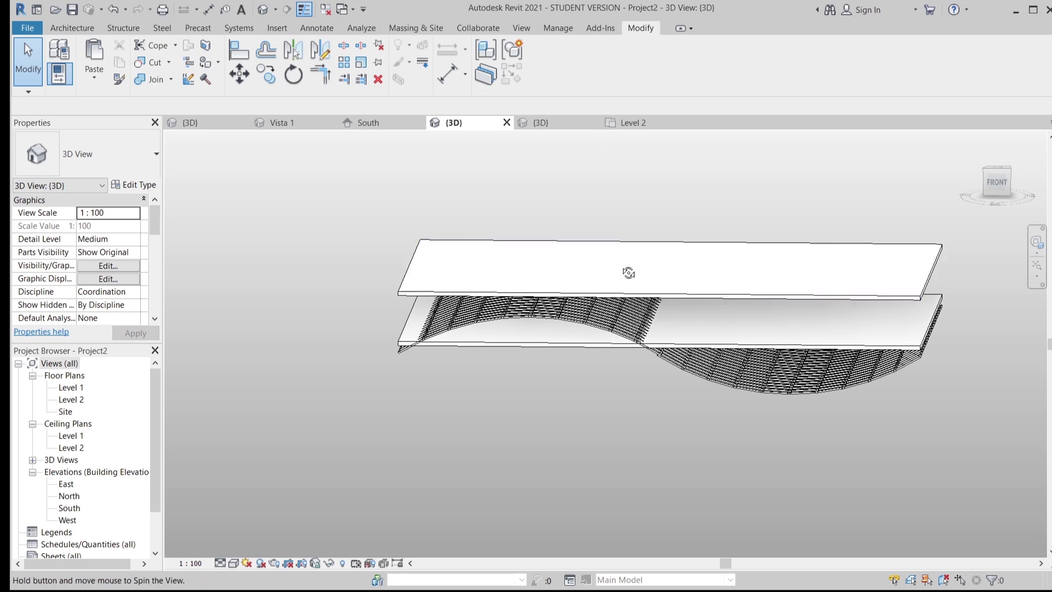
middle_click_drag(629, 273, 669, 436, "shift")
scroll(709, 413, "up", 1)
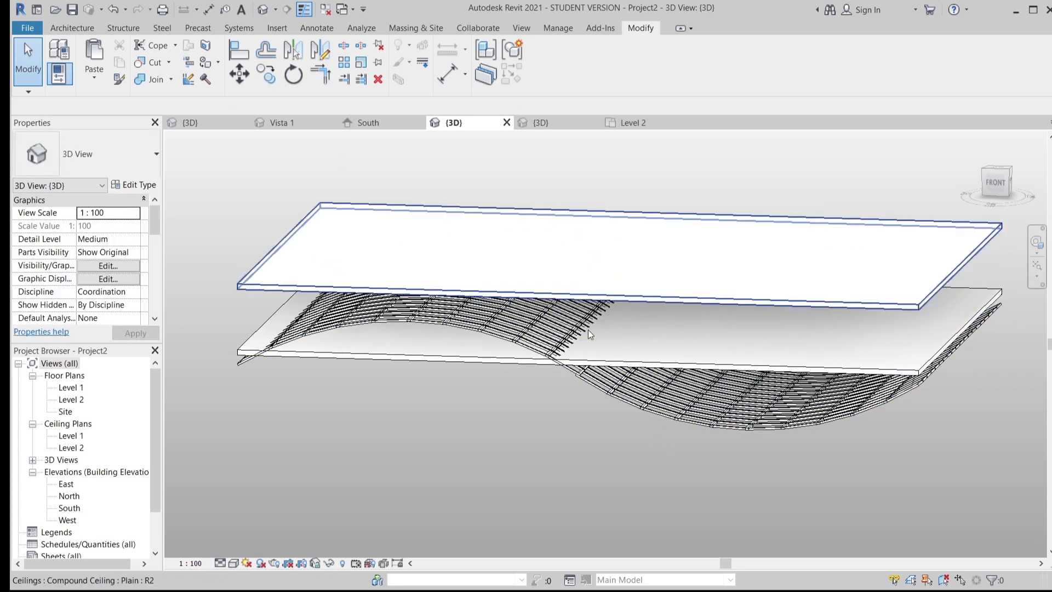
left_click(673, 370)
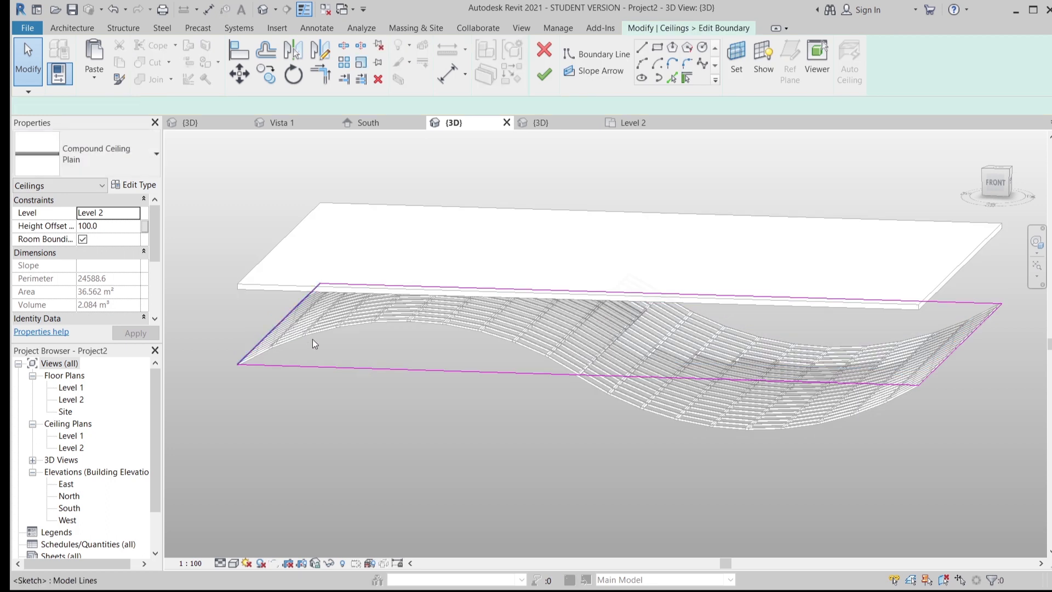
left_click(593, 346)
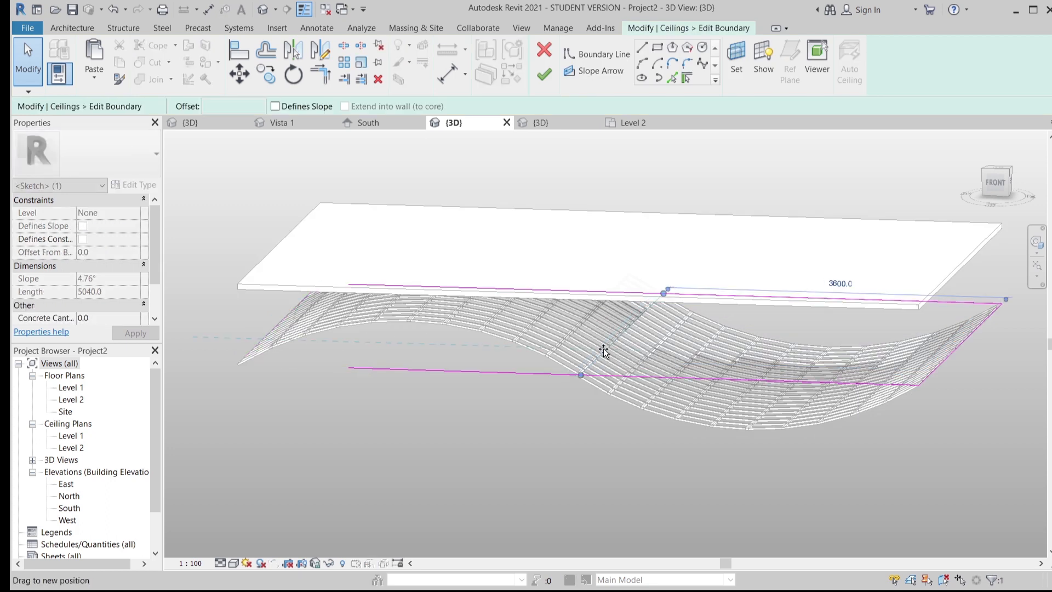
left_click(512, 528)
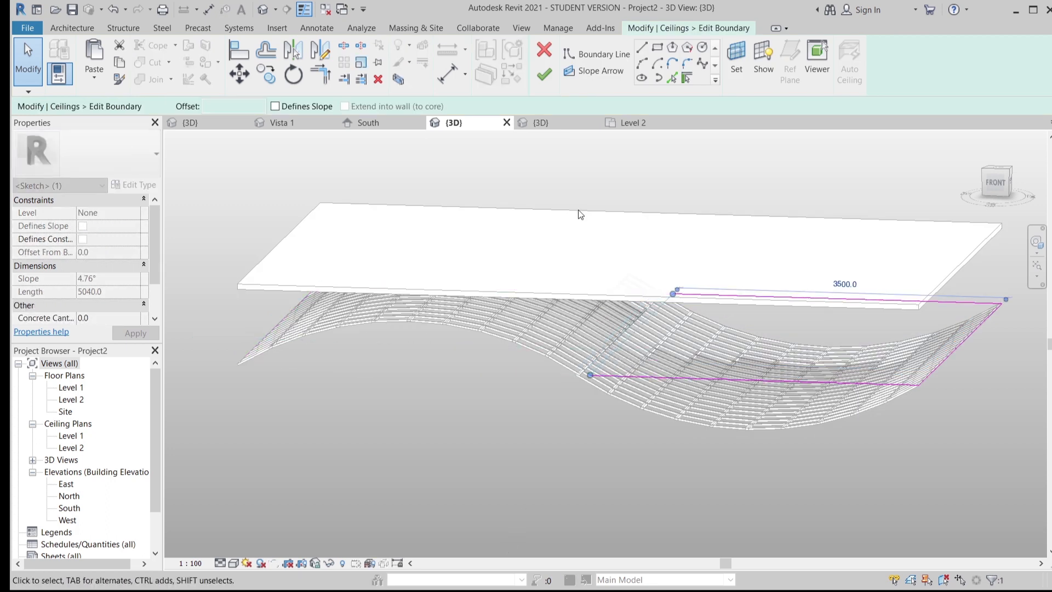
left_click(543, 79)
left_click(487, 448)
middle_click_drag(487, 448, 620, 422, "shift")
scroll(570, 430, "up", 1)
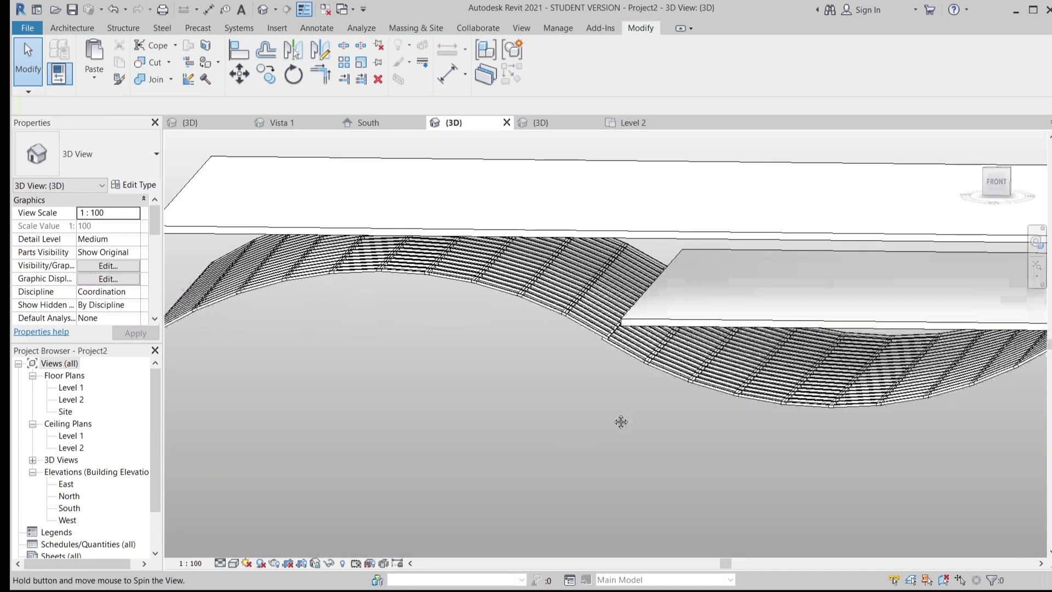
Step: Try placing a Generic - 200mm wall on the lower ceiling's inner edge with the Core Face: Interior location line
left_click(62, 28)
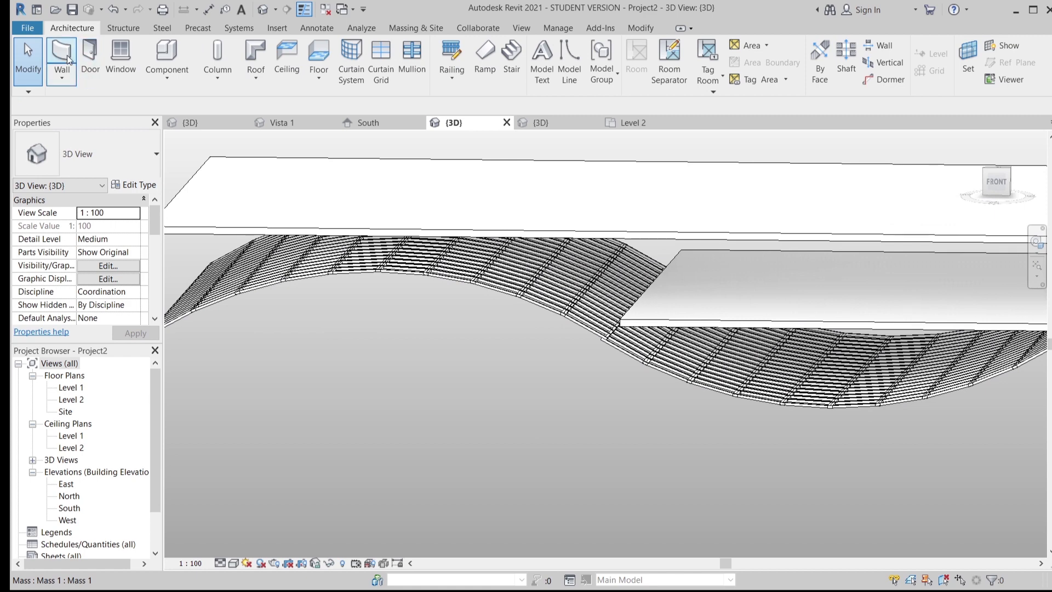
left_click(62, 55)
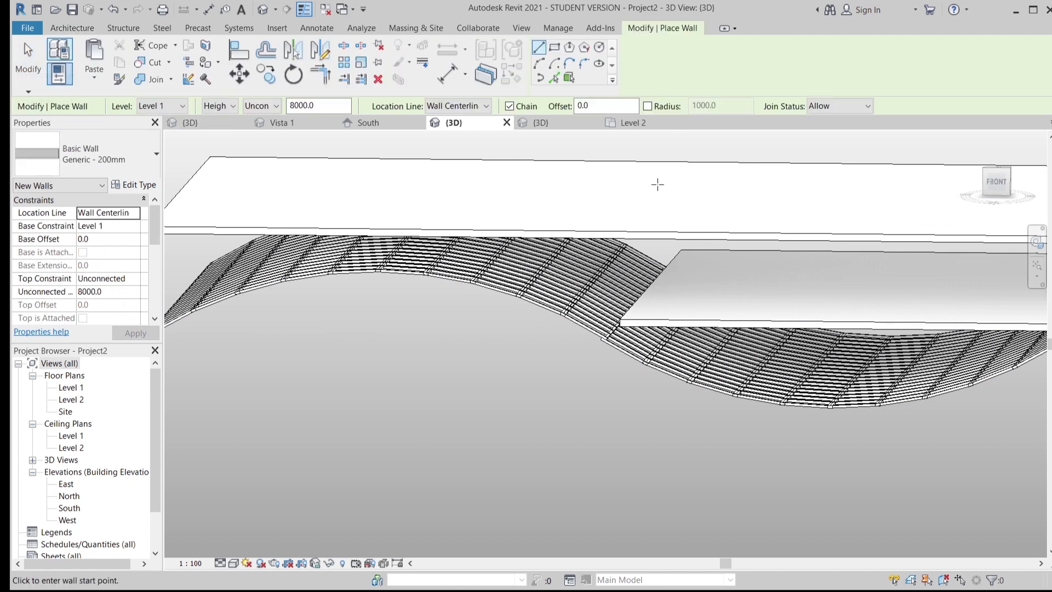
left_click(465, 107)
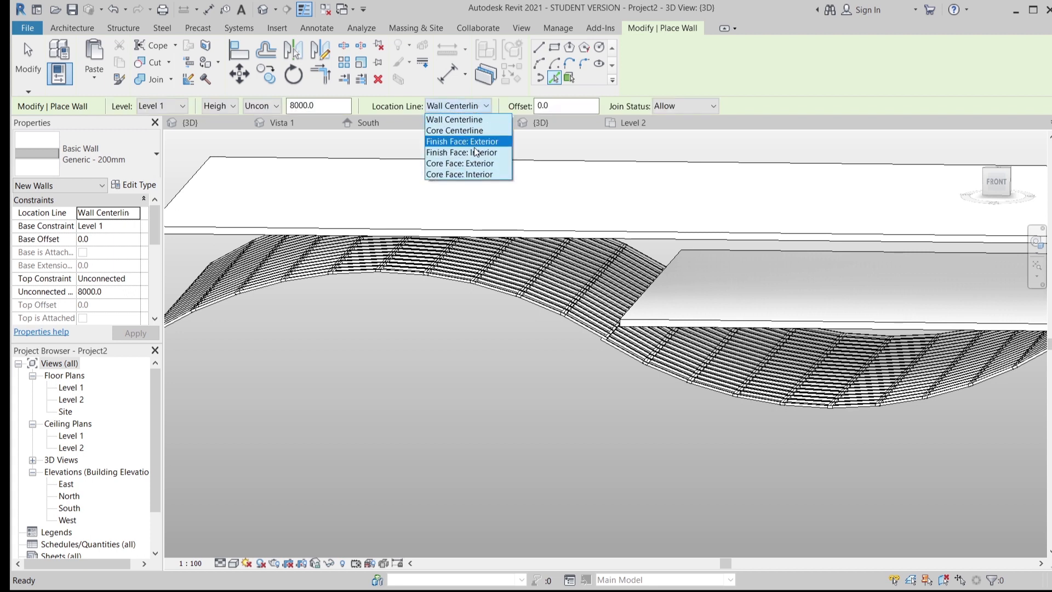
left_click(480, 173)
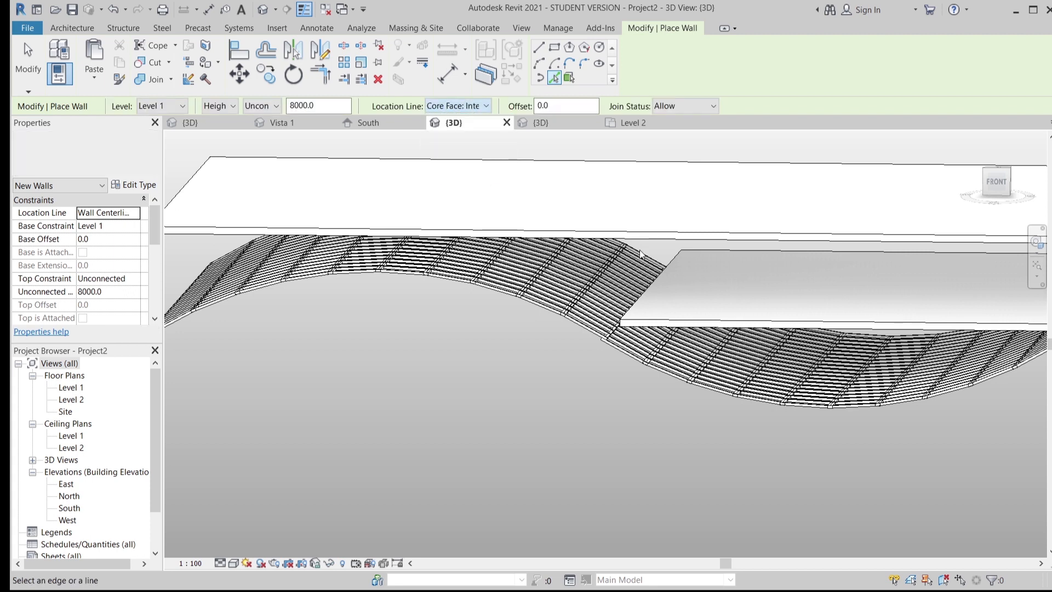
left_click(650, 285)
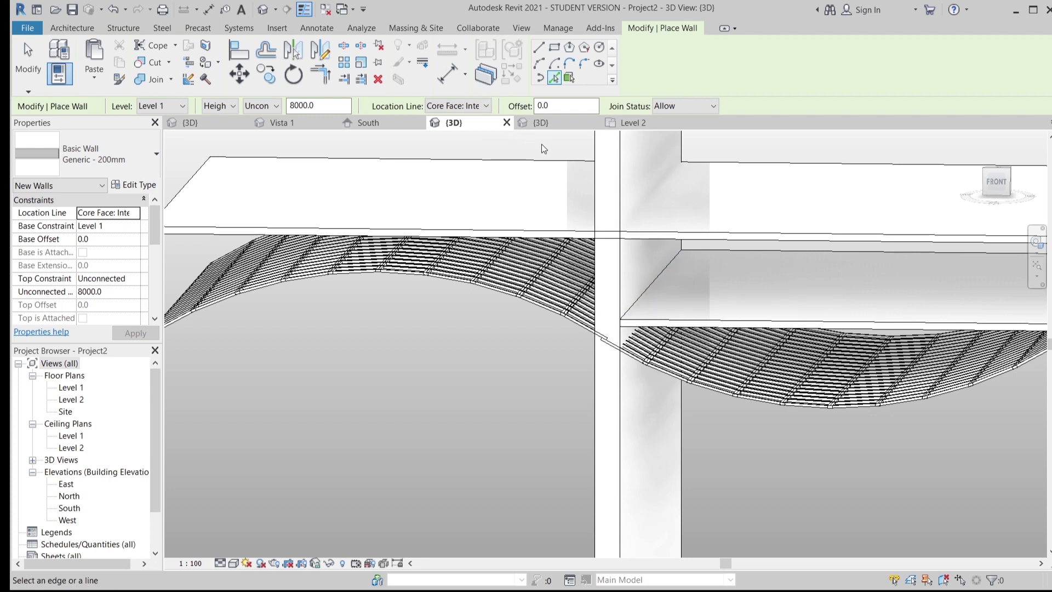
key("ctrl+z")
Step: Place 8000 mm high Generic - 200mm walls along all four edges of the lower ceiling, using Core Face: Exterior as location line
left_click(472, 106)
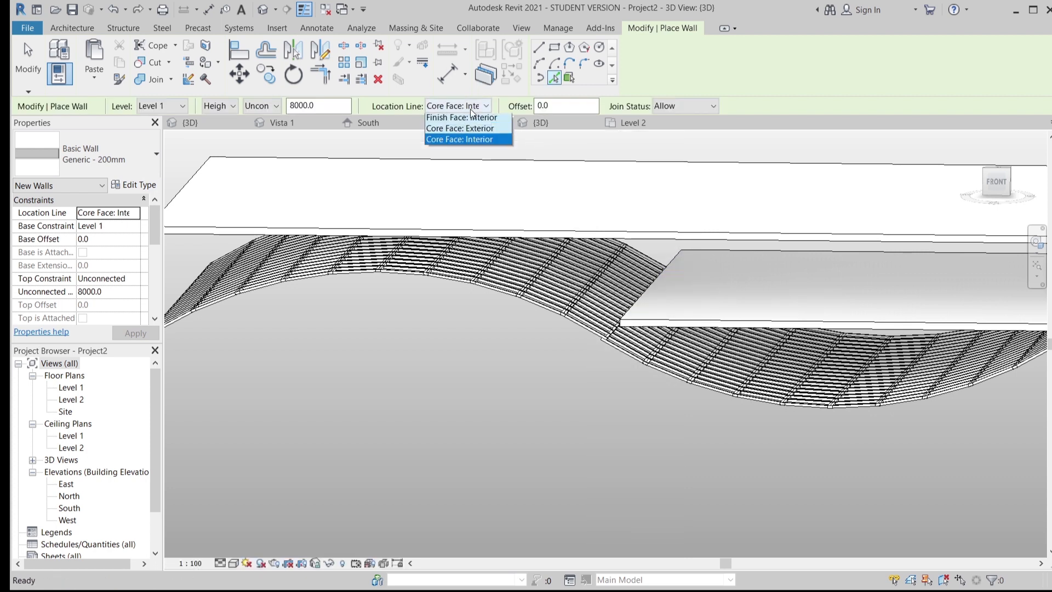
left_click(450, 162)
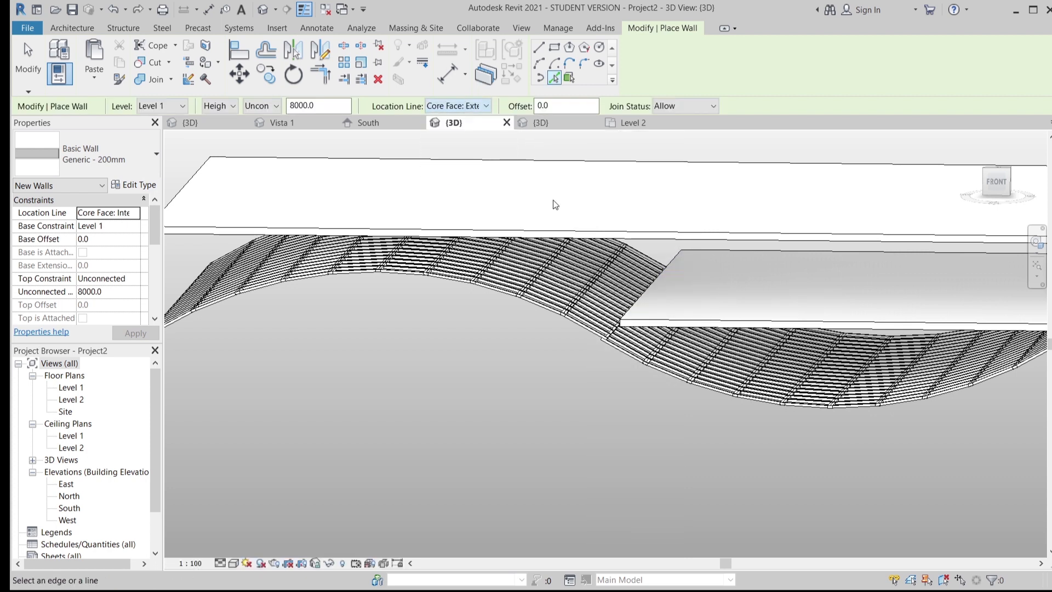
left_click(656, 285)
scroll(656, 285, "down", 4)
middle_click_drag(978, 341, 872, 395)
scroll(873, 394, "up", 2)
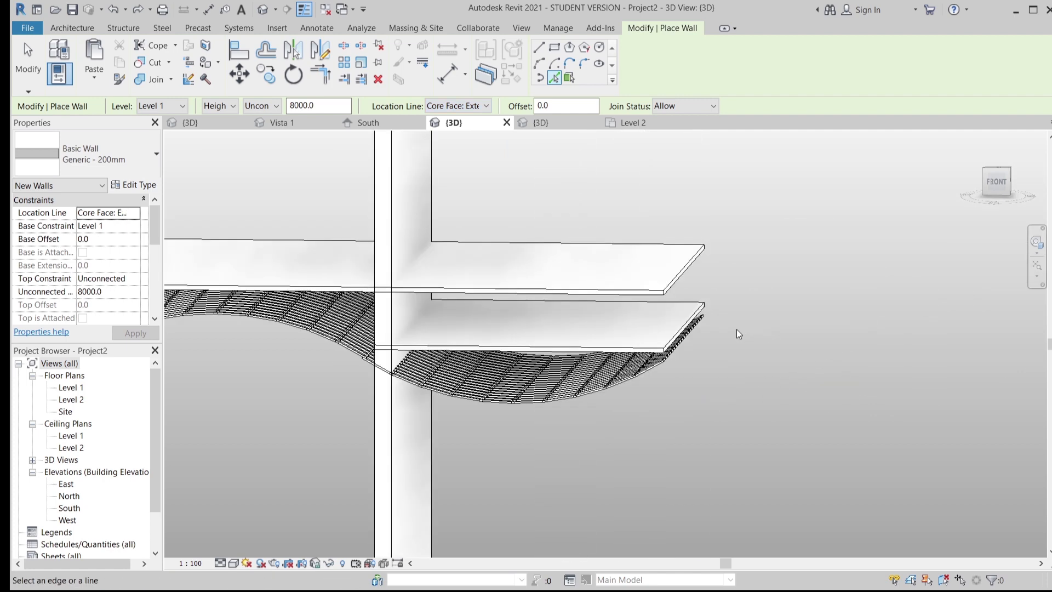
left_click(682, 325)
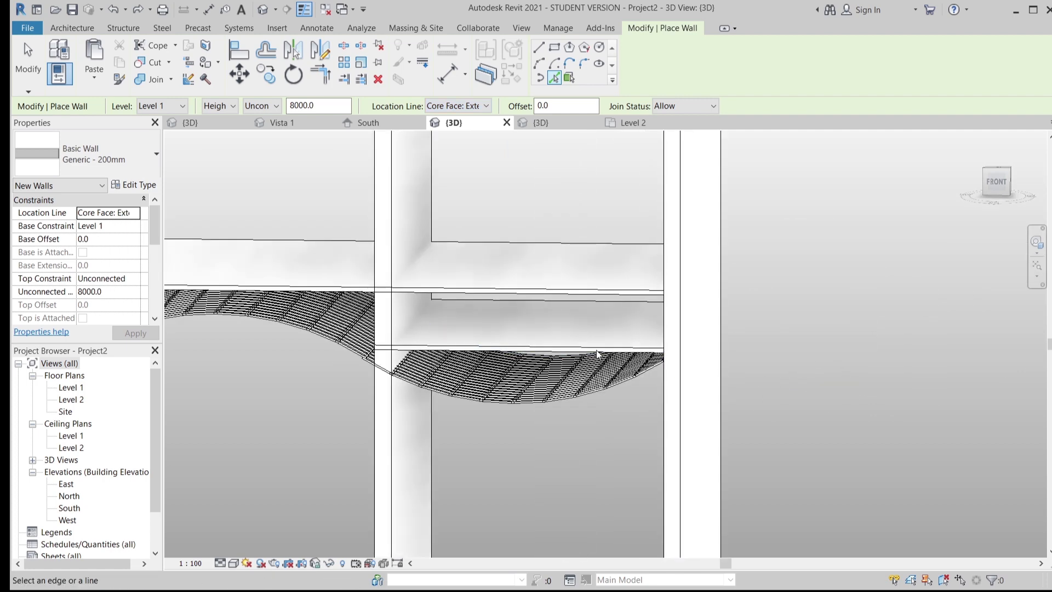
left_click(597, 348)
middle_click_drag(827, 384, 659, 432, "shift")
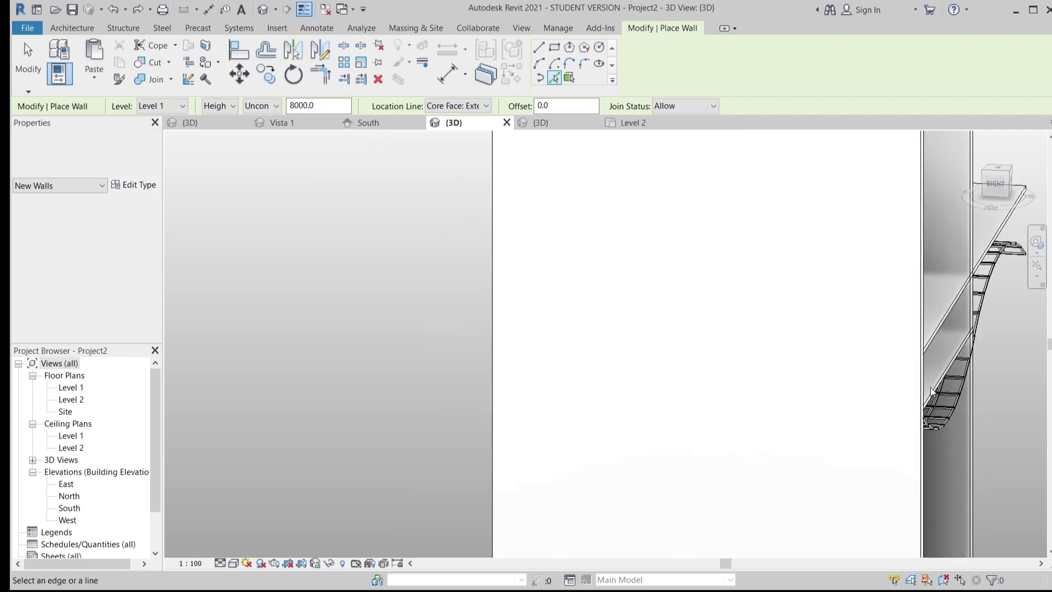
left_click(933, 407)
key("Escape")
Step: Select the chain of four connected walls, attach their tops to the upper ceiling, and detach the missed targets
scroll(734, 363, "down", 5)
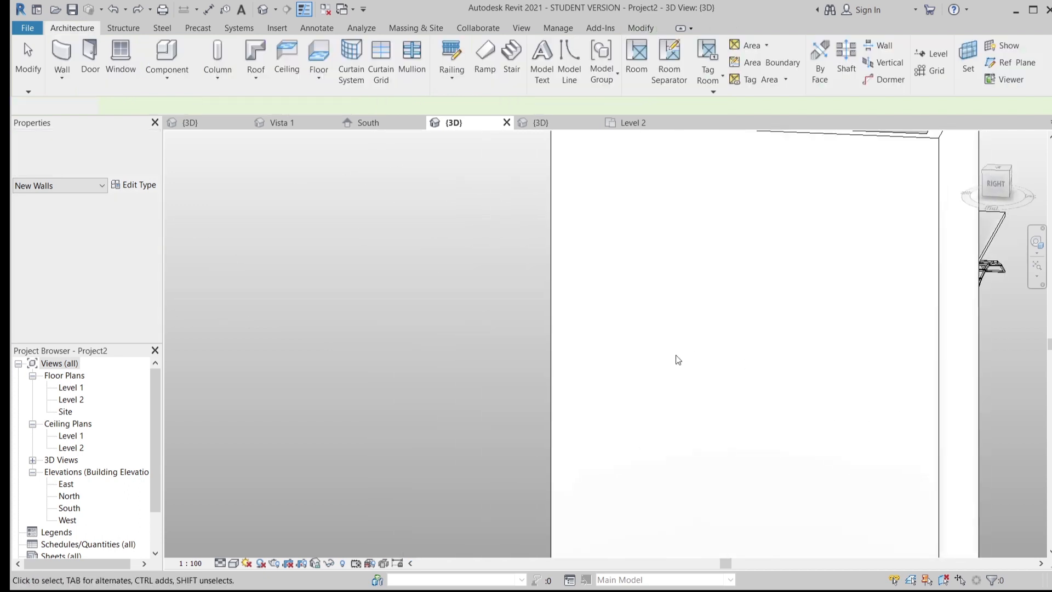
middle_click_drag(483, 423, 679, 277, "shift")
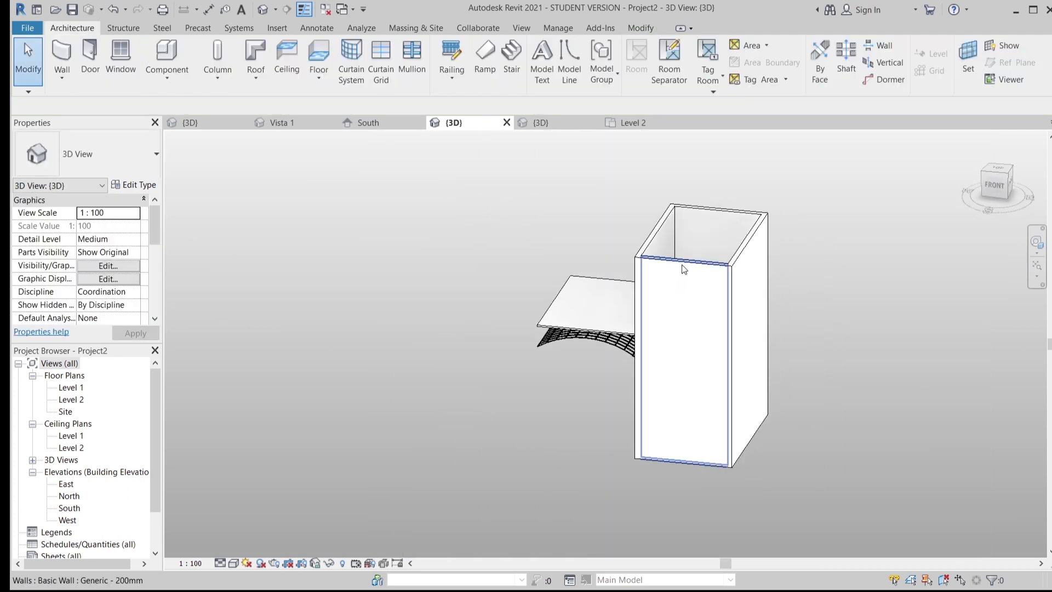
left_click(683, 268)
left_click(771, 320)
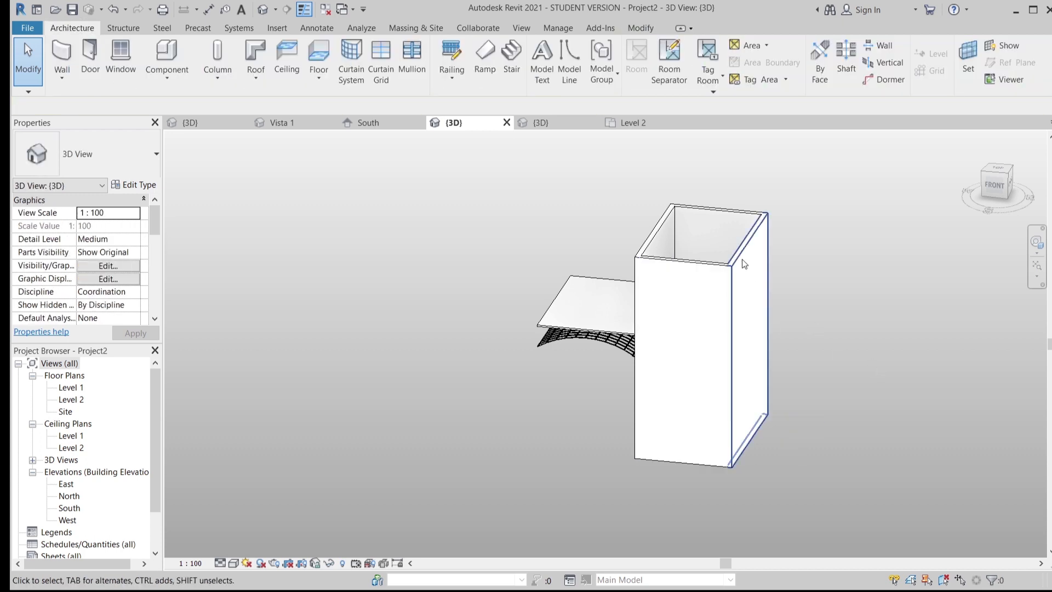
key("Tab")
left_click(744, 264)
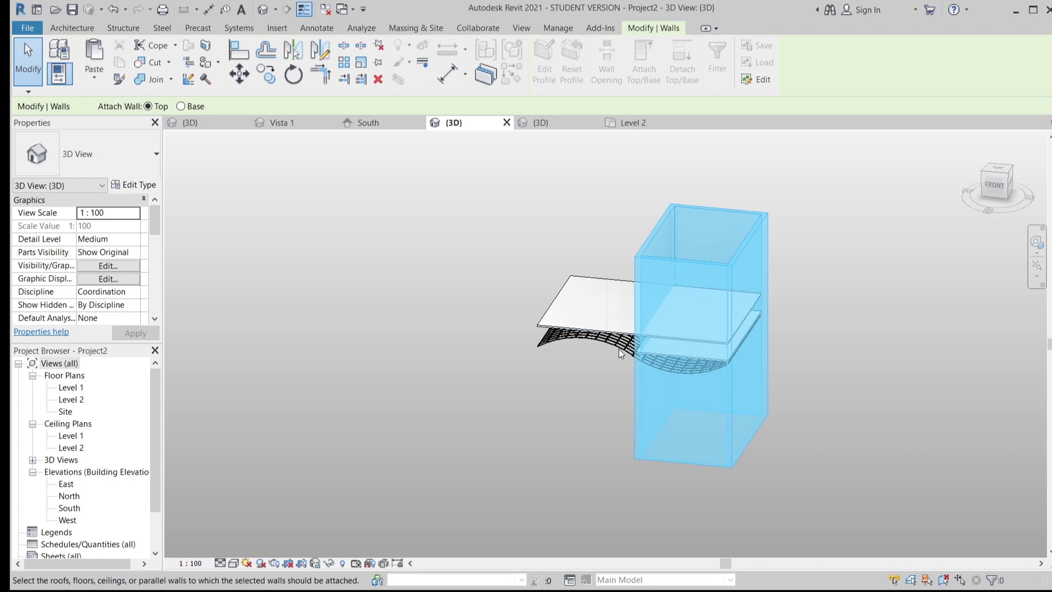
scroll(611, 309, "up", 4)
left_click(615, 300)
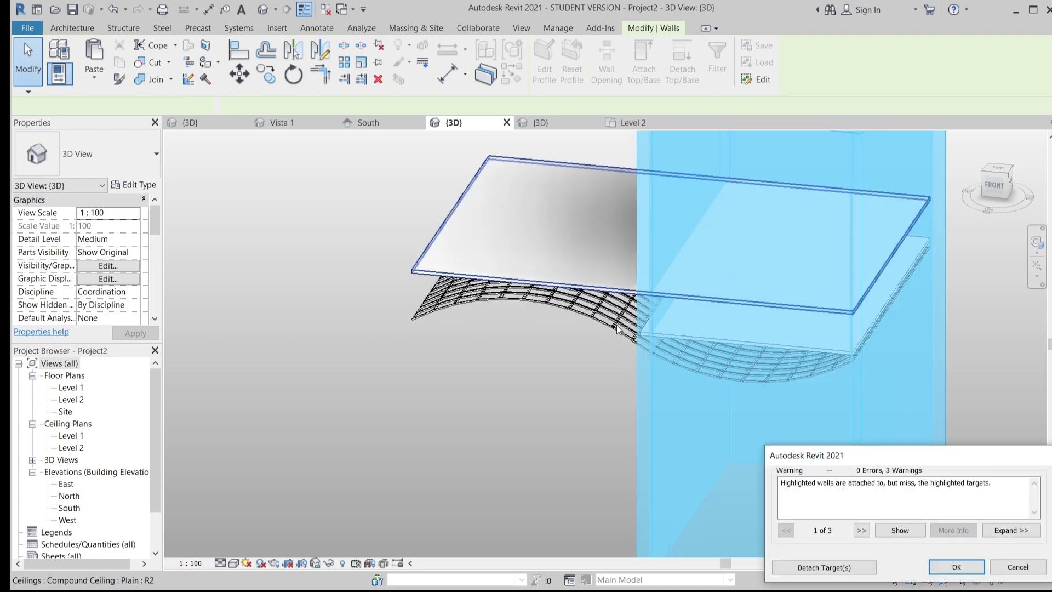
left_click(849, 568)
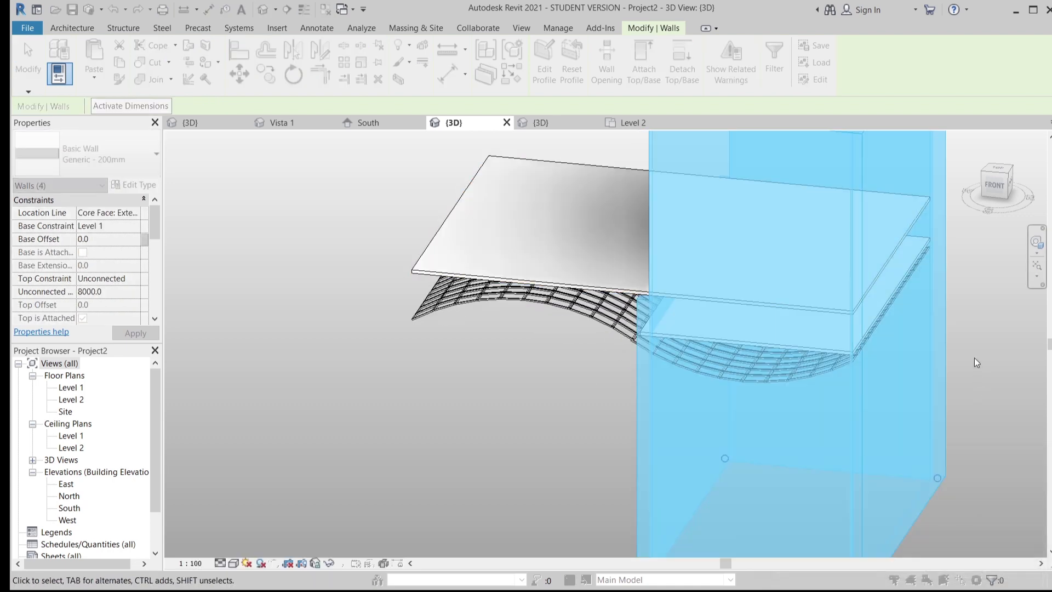
Step: Try once more to attach the tops of the four selected walls to the upper ceiling together
scroll(603, 143, "up", 2)
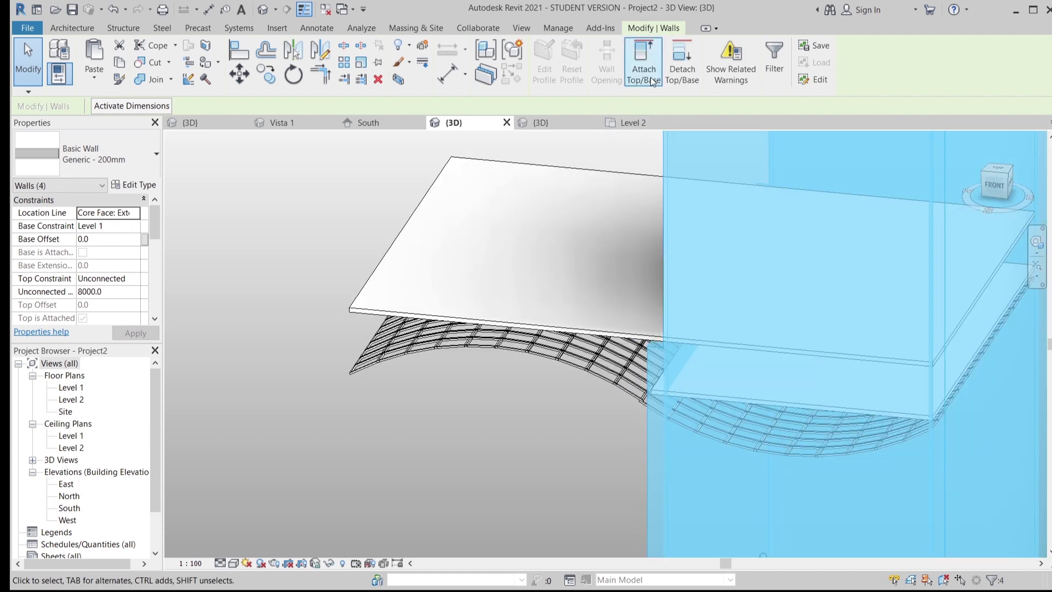
left_click(644, 60)
left_click(603, 296)
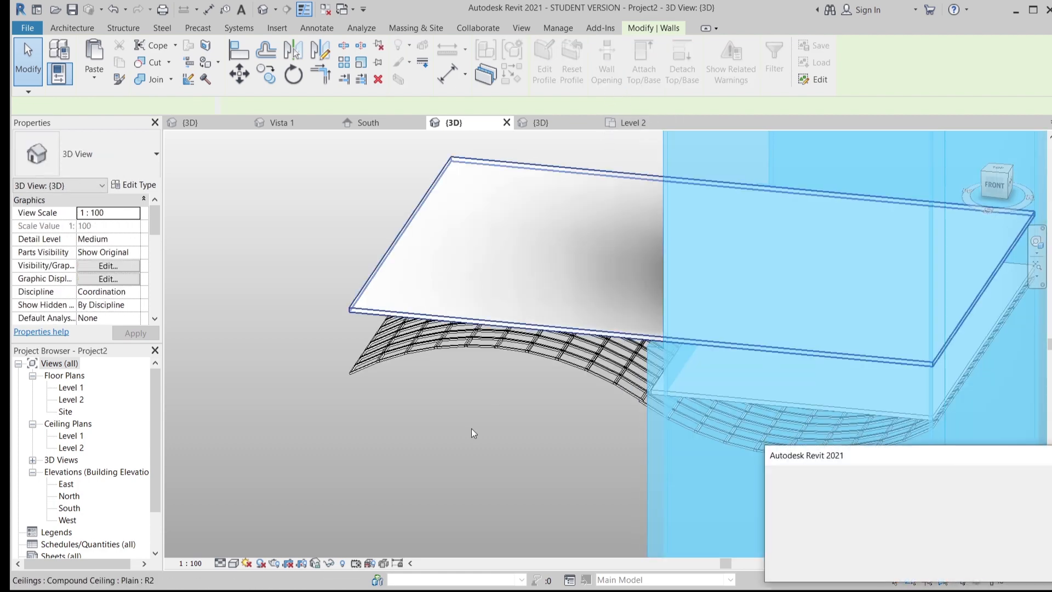
key("Return")
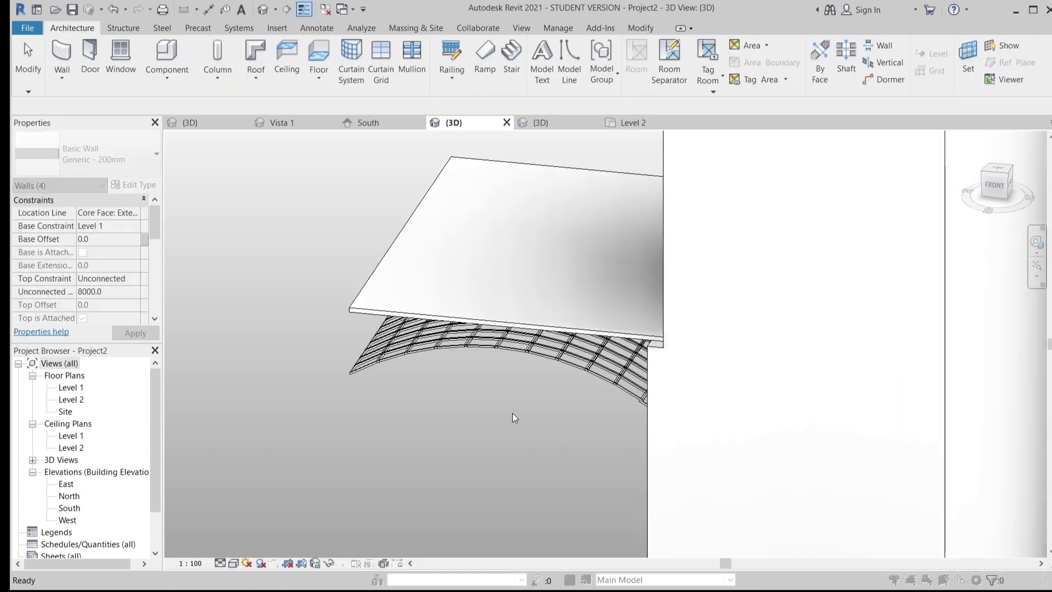
Step: Attach the top of the front wall alone to the upper ceiling and accept the warning
scroll(514, 418, "down", 3)
scroll(767, 377, "up", 2)
middle_click_drag(840, 400, 837, 338)
left_click(541, 144)
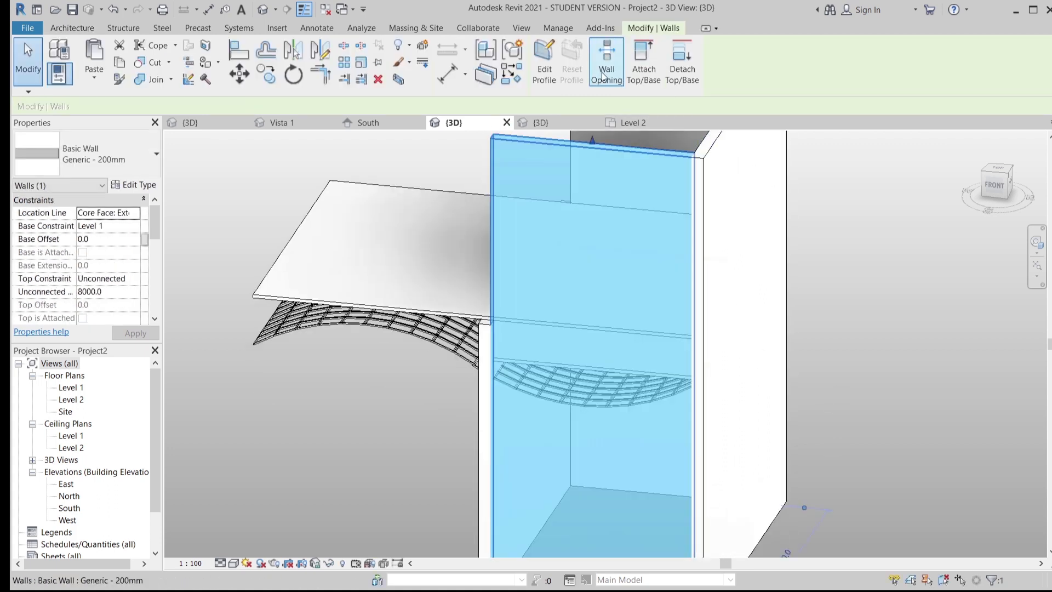
left_click(644, 60)
left_click(445, 294)
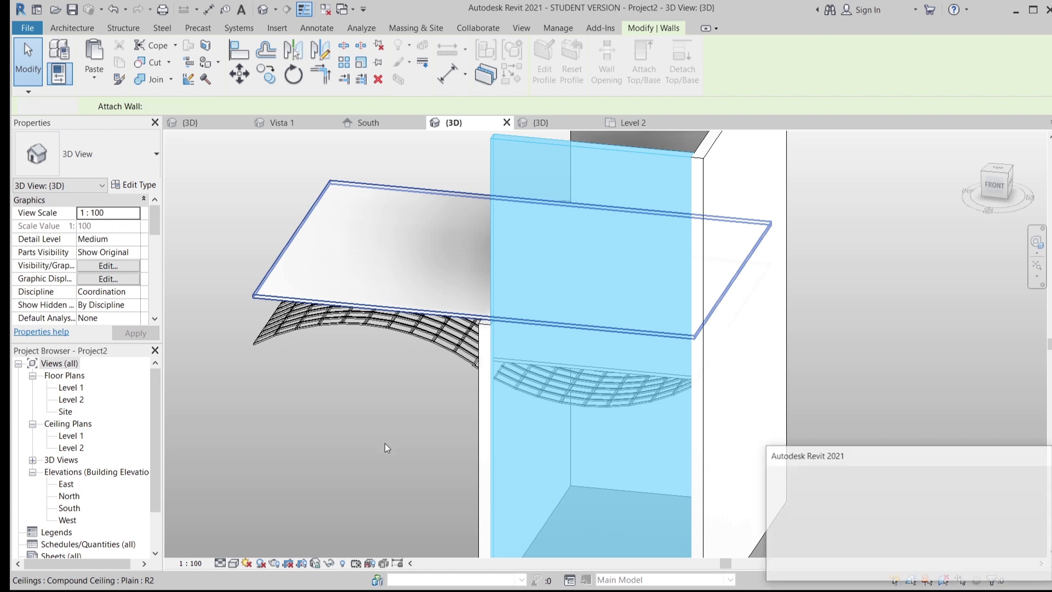
left_click_drag(879, 465, 575, 202)
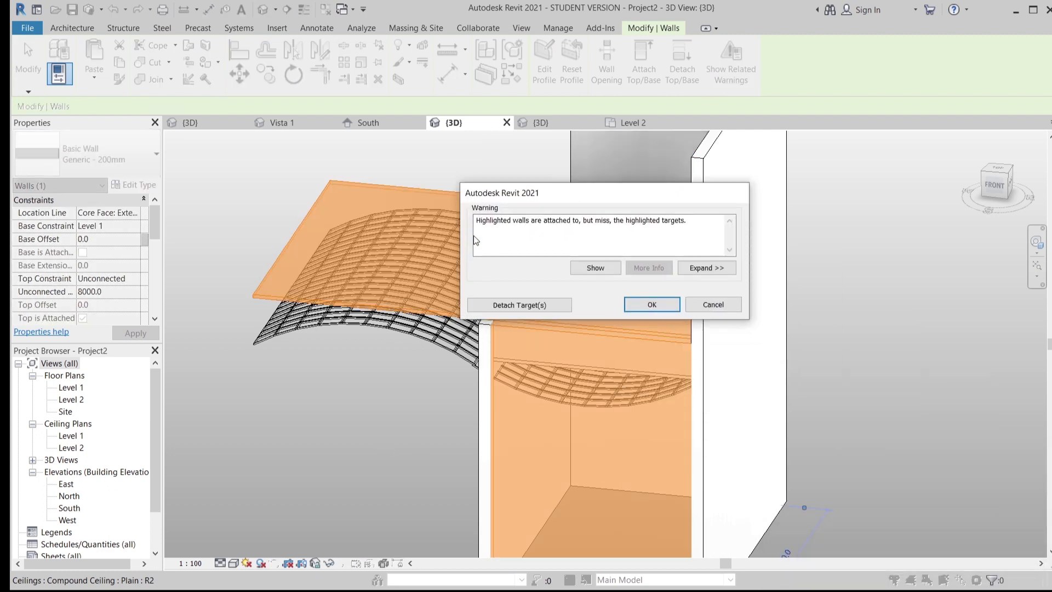
left_click(658, 307)
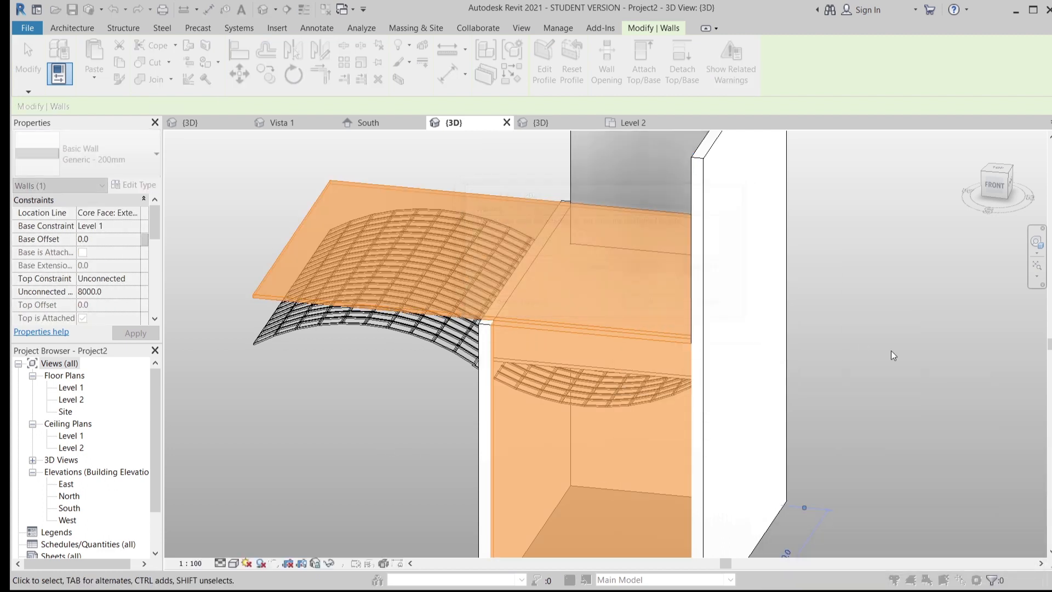
key("Escape")
Step: Attach the top of the outer end wall, opposite the ceiling step, to the upper ceiling
middle_click_drag(888, 354, 698, 231, "shift")
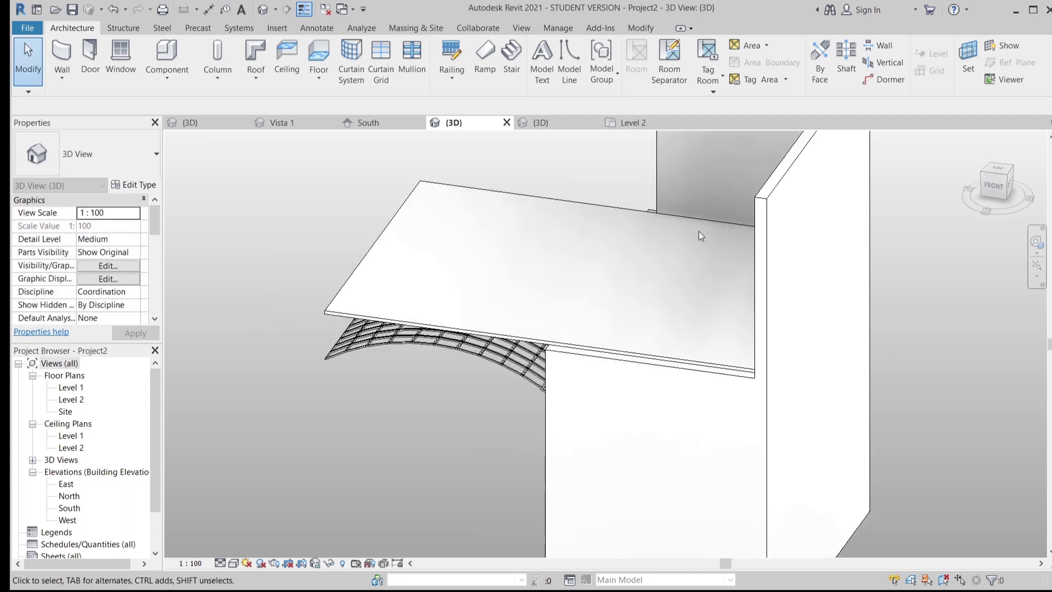
left_click(632, 69)
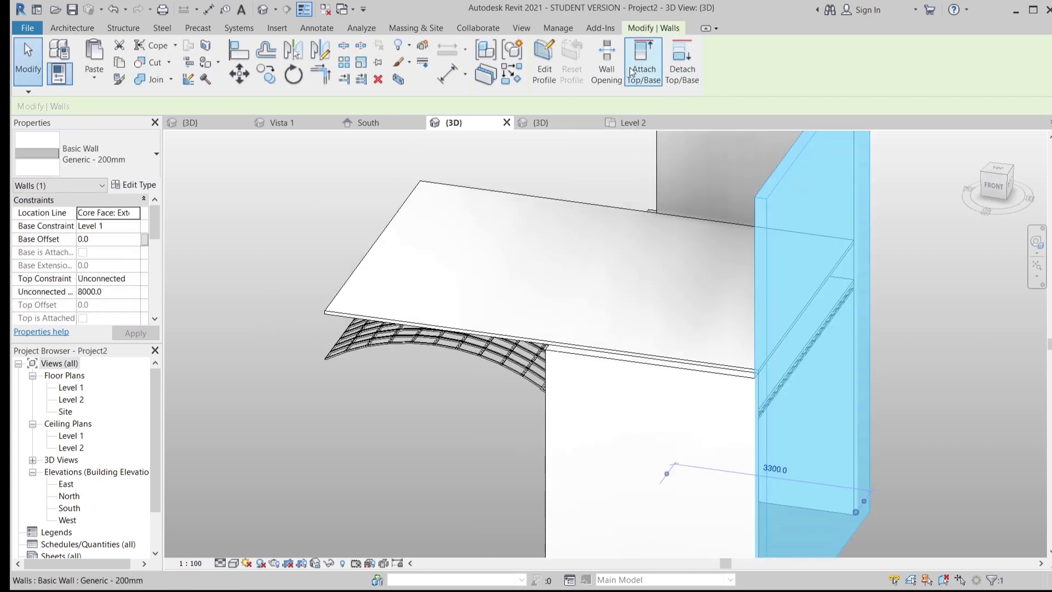
left_click(573, 289)
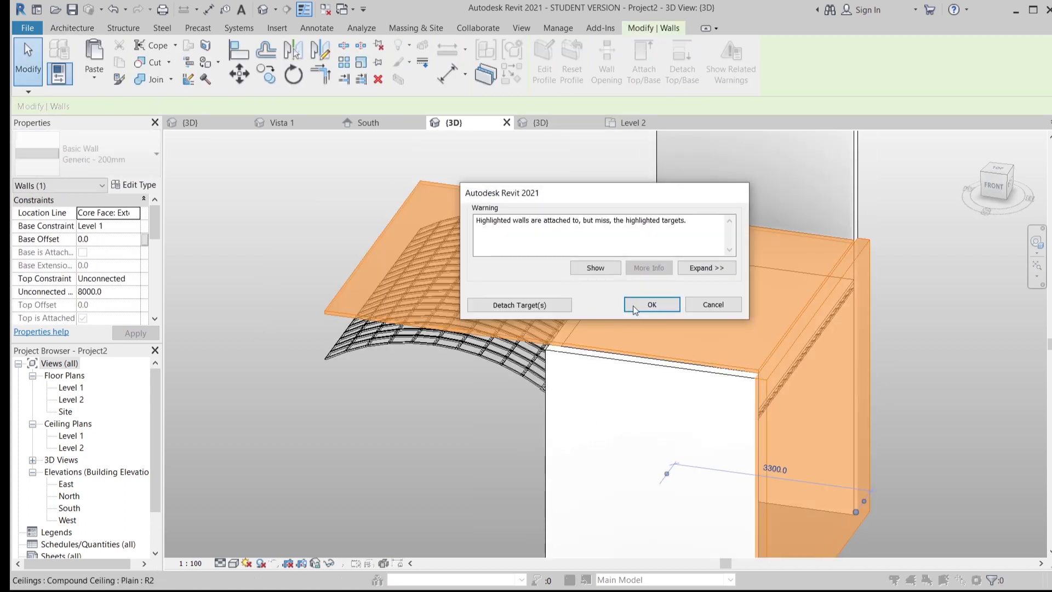
left_click(635, 304)
left_click(935, 326)
Step: Attach the top of the remaining rear wall to the upper ceiling and accept the warning
middle_click_drag(935, 324, 975, 259, "shift")
left_click(993, 263)
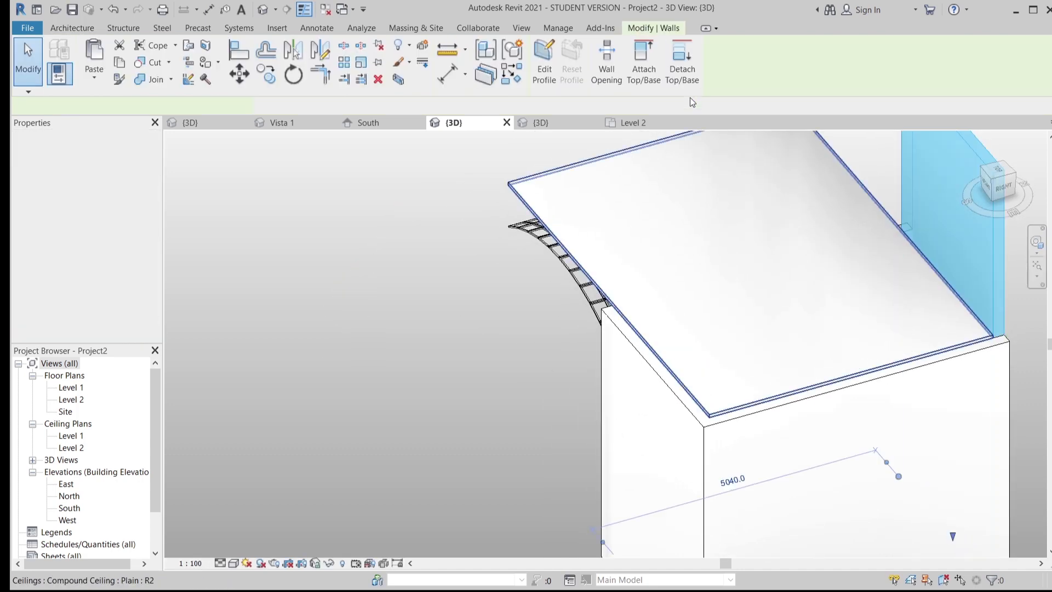
left_click(644, 60)
left_click(565, 242)
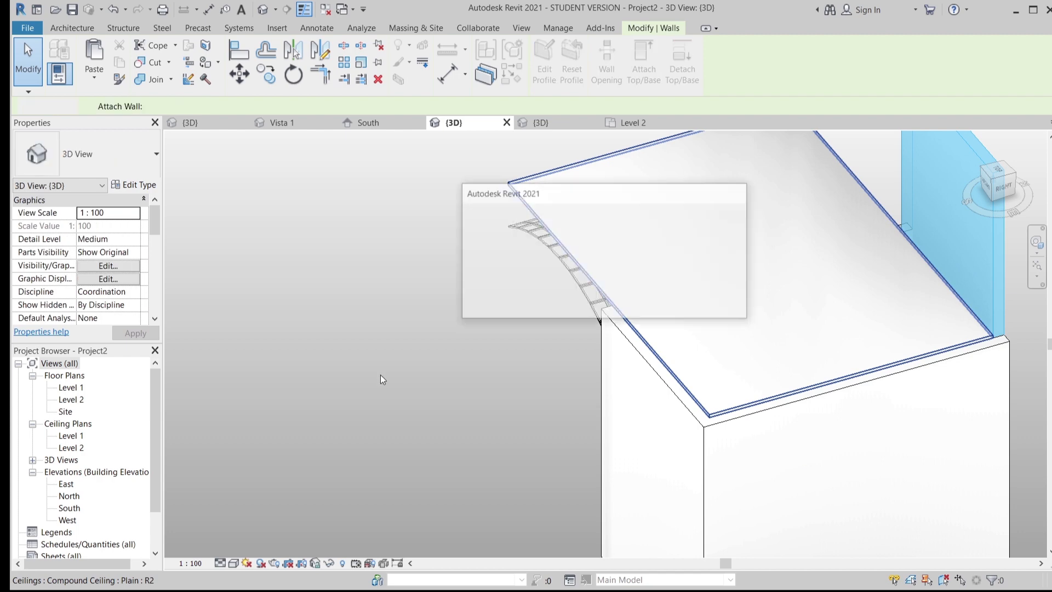
left_click(636, 305)
left_click(442, 403)
Step: In the front view, raise the front wall's base to the lower ceiling's underside, a base offset of about 4100 mm
middle_click_drag(441, 409, 538, 437, "shift")
left_click(538, 437)
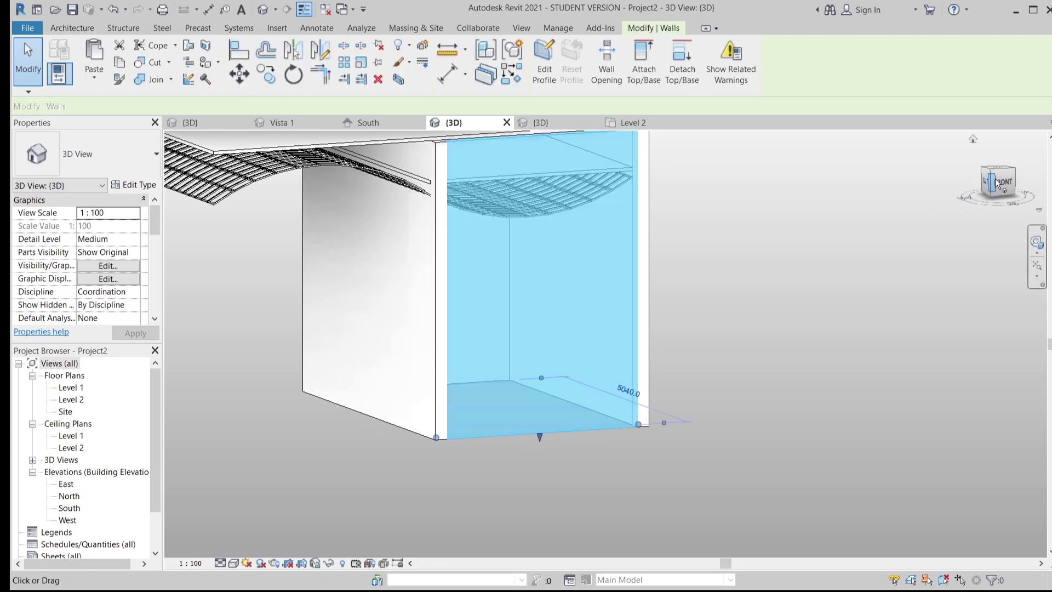
left_click(1001, 184)
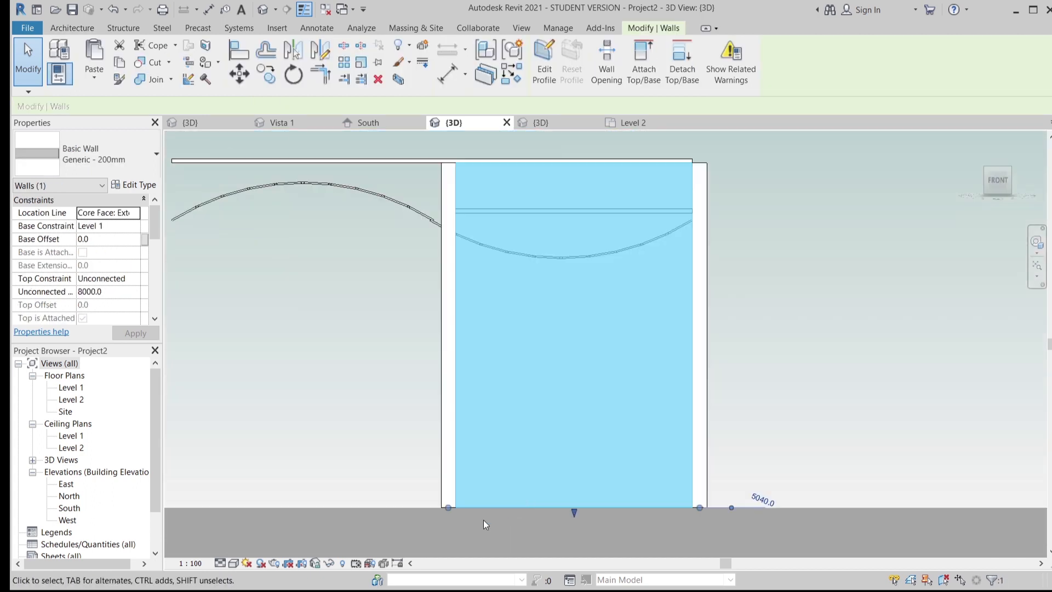
left_click_drag(648, 519, 647, 161)
middle_click_drag(647, 210, 625, 356)
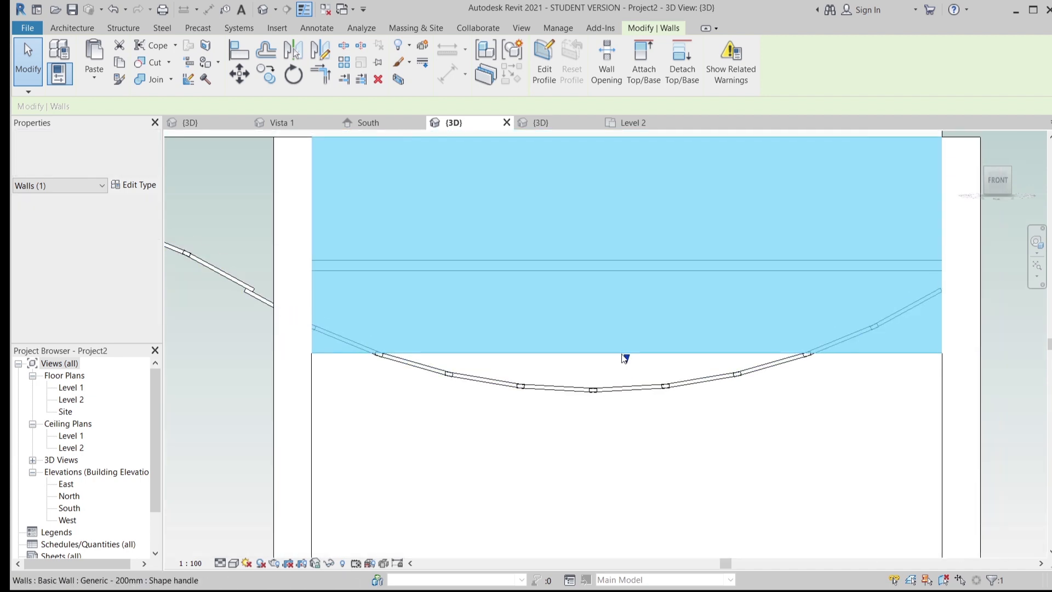
left_click_drag(632, 276, 633, 274)
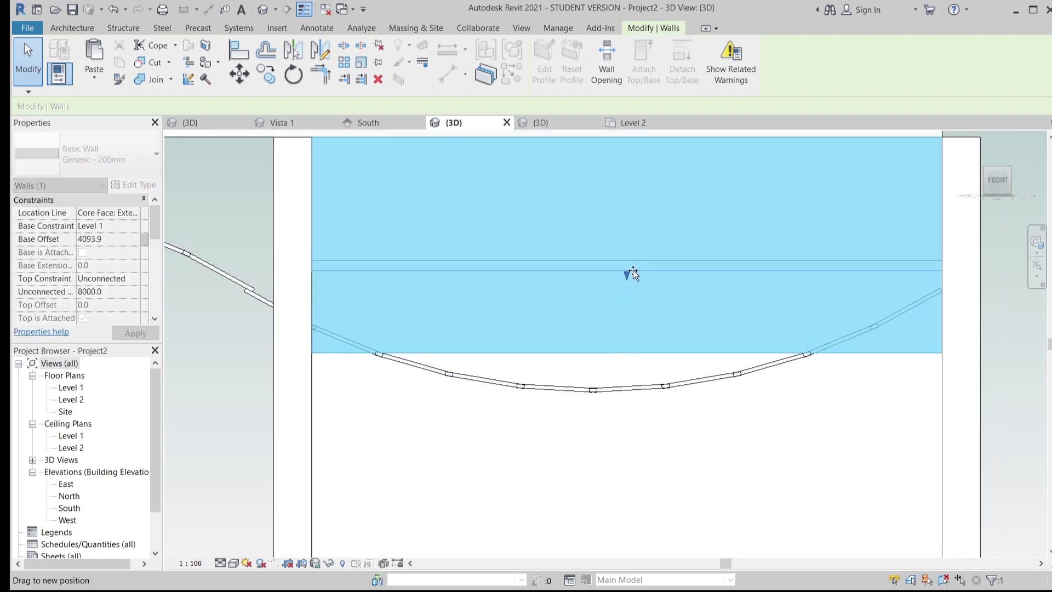
left_click(643, 318)
Step: In the front view, raise the rear wall's base to the lower ceiling's underside, a base offset of 4100 mm
scroll(642, 318, "down", 2)
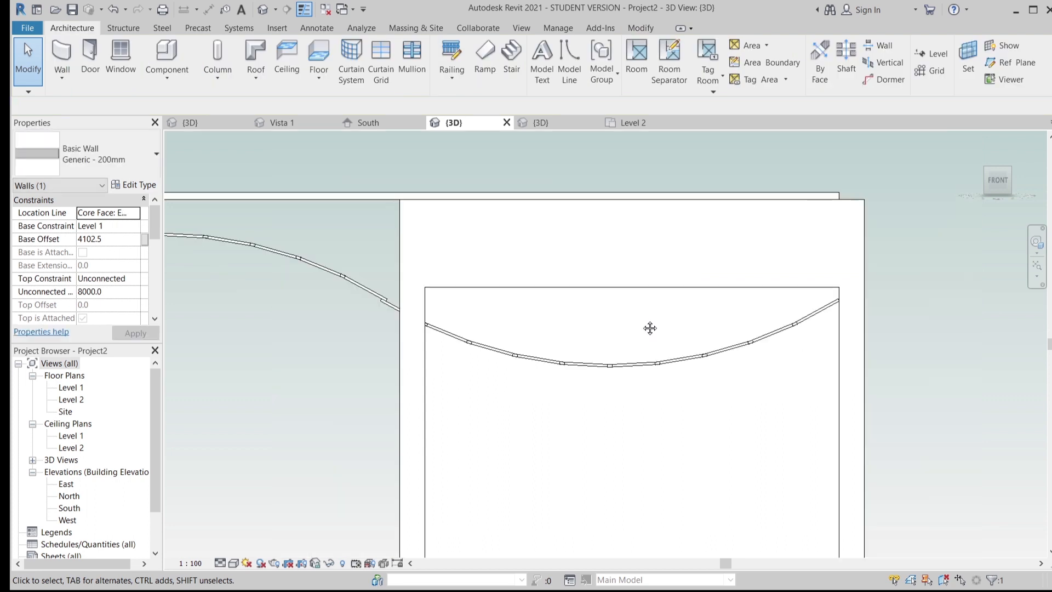
middle_click_drag(651, 327, 615, 148)
scroll(525, 450, "down", 3)
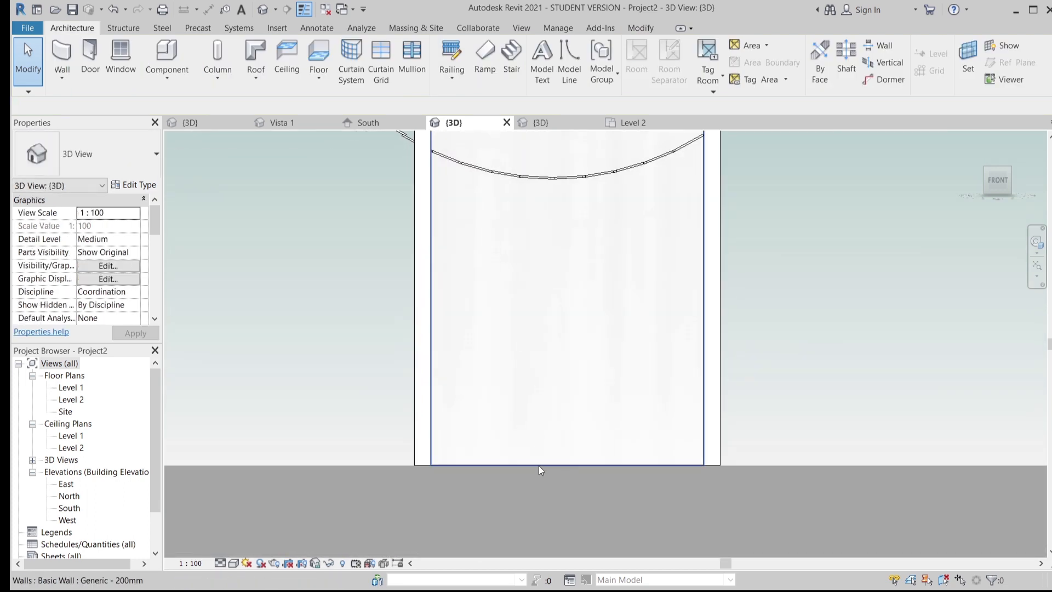
left_click(538, 466)
left_click_drag(567, 465, 566, 240)
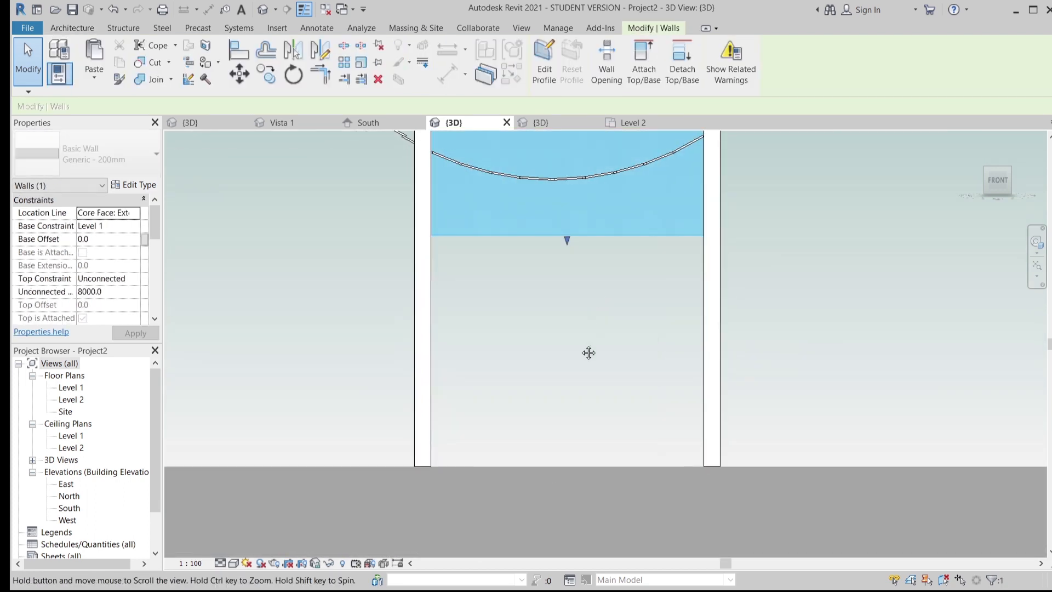
scroll(566, 436, "up", 2)
left_click_drag(556, 386, 566, 239)
left_click(931, 274)
Step: From the right view, raise the outer end wall's base to the lower ceiling's underside, a base offset of 4100 mm
middle_click_drag(904, 298, 810, 476, "shift")
left_click(809, 475)
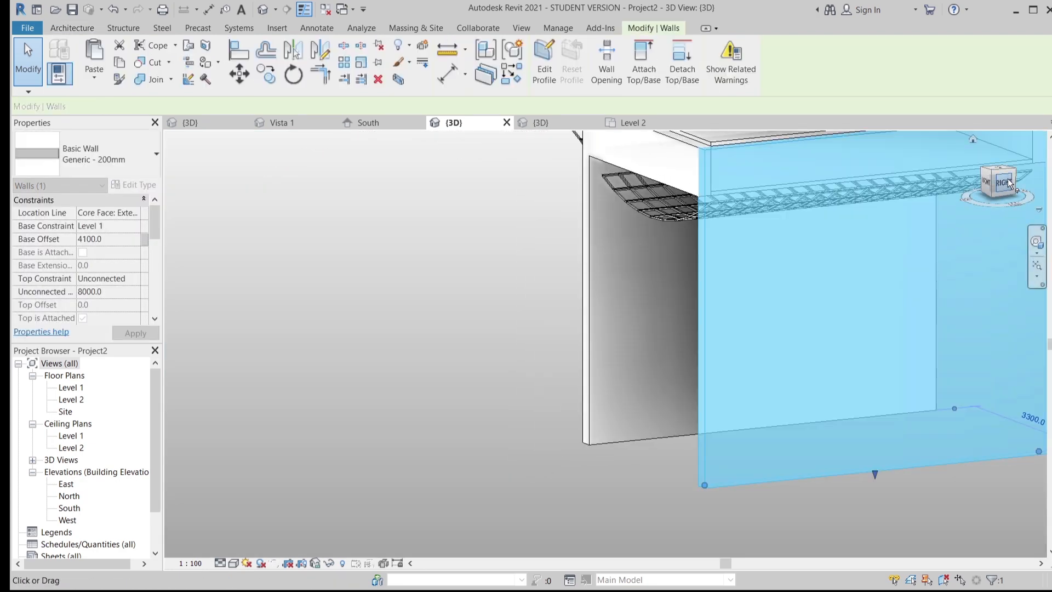
left_click(1008, 183)
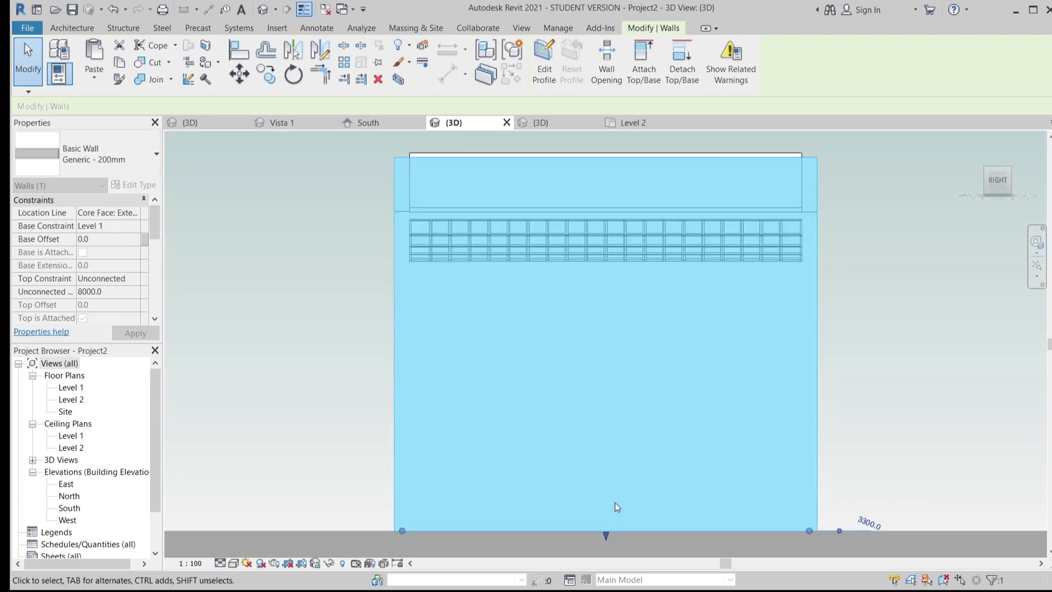
left_click_drag(605, 496, 608, 253)
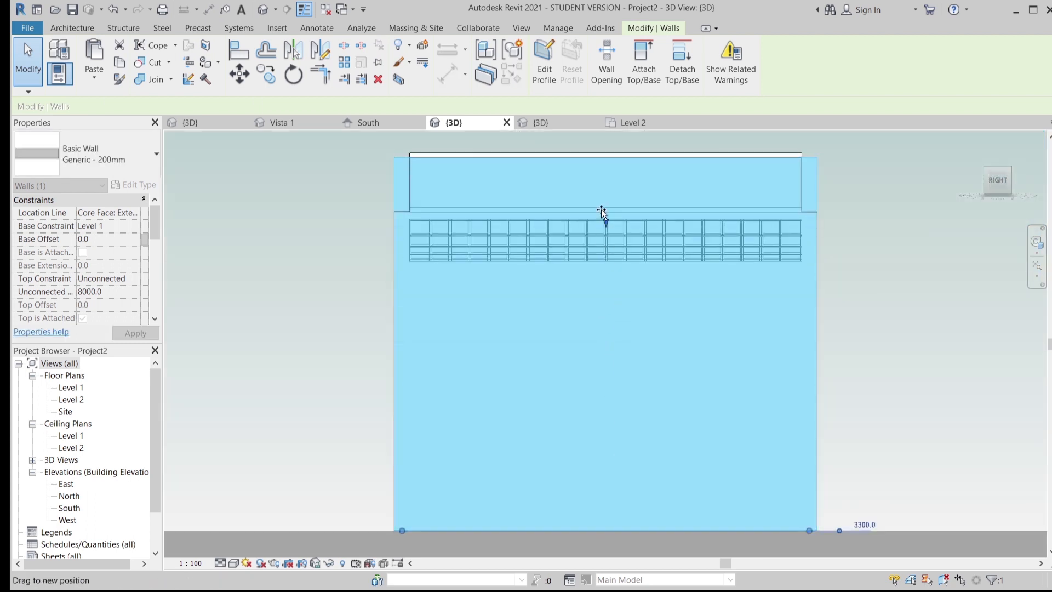
left_click_drag(601, 211, 601, 208)
scroll(518, 229, "up", 3)
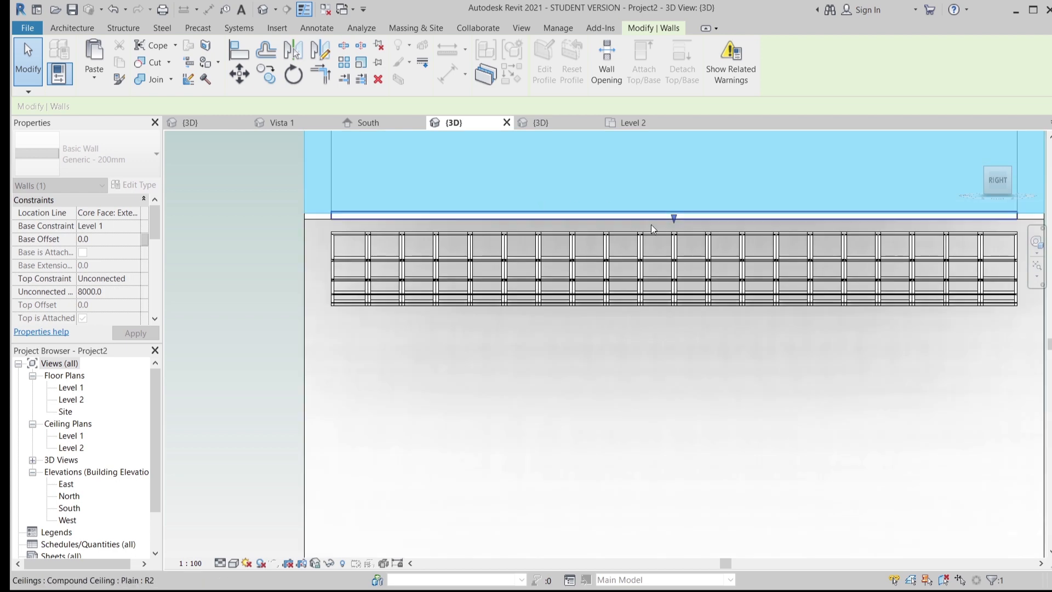
left_click_drag(671, 216, 672, 220)
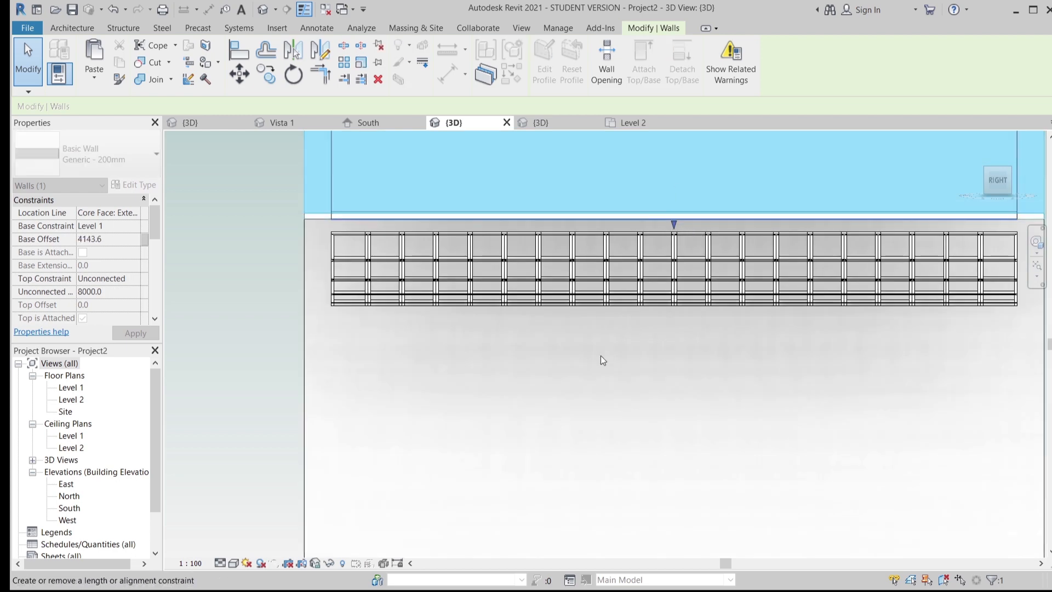
Step: Raise the base of the inner end wall at the ceiling step to the lower ceiling's underside, a base offset of 4100 mm
scroll(593, 364, "down", 3)
middle_click_drag(594, 364, 554, 162)
left_click(583, 400)
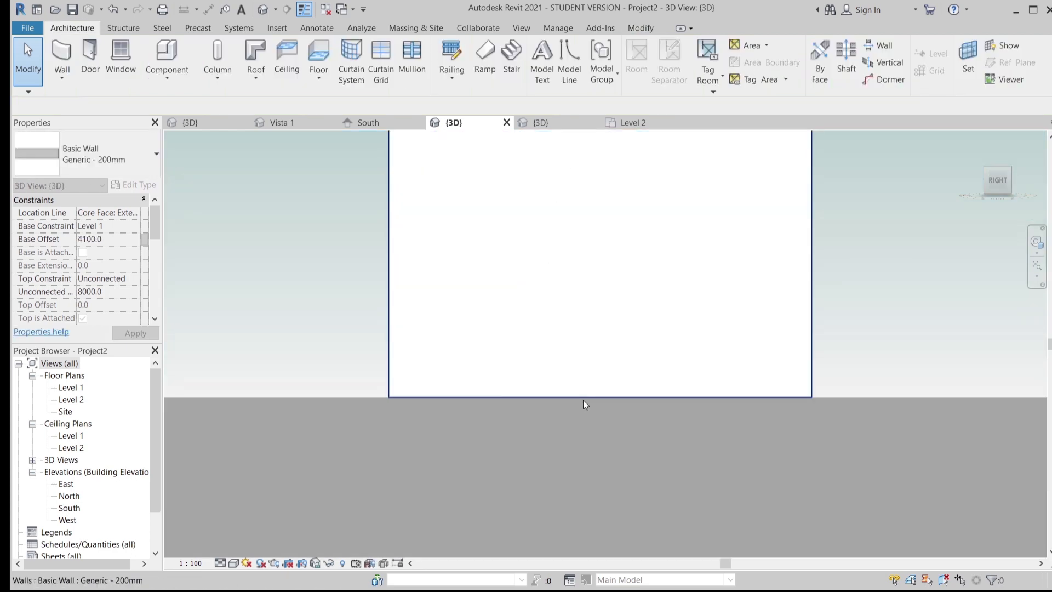
left_click(584, 400)
scroll(590, 417, "down", 2)
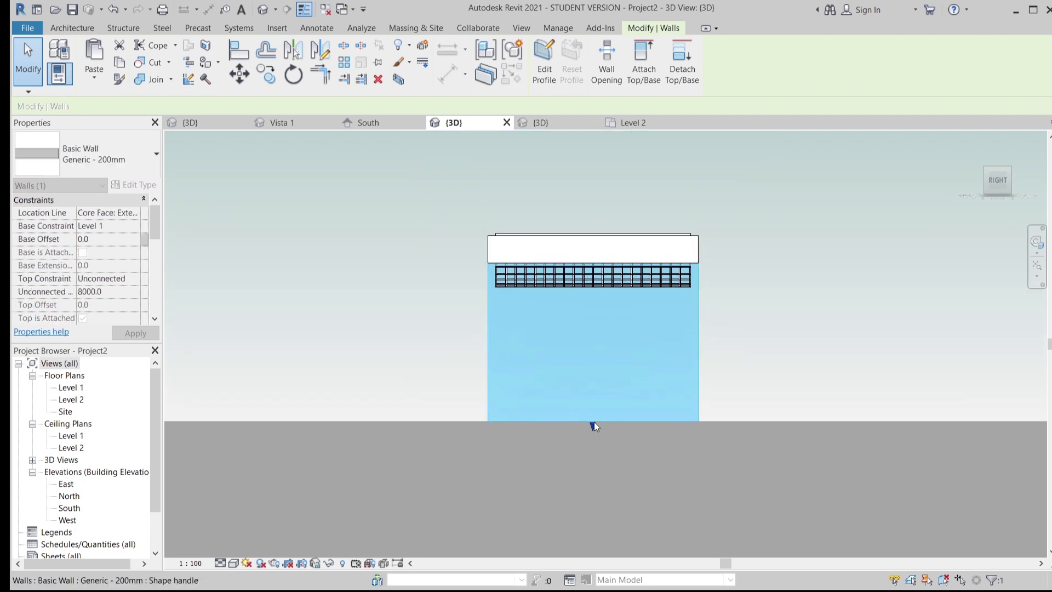
left_click_drag(594, 422, 592, 277)
scroll(592, 277, "up", 5)
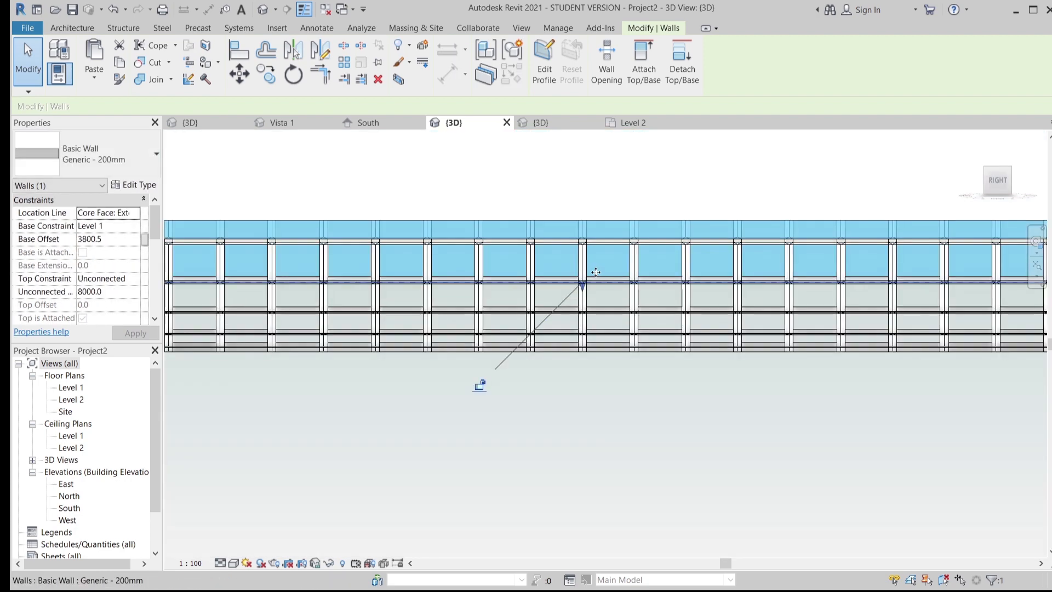
middle_click_drag(600, 288, 642, 380)
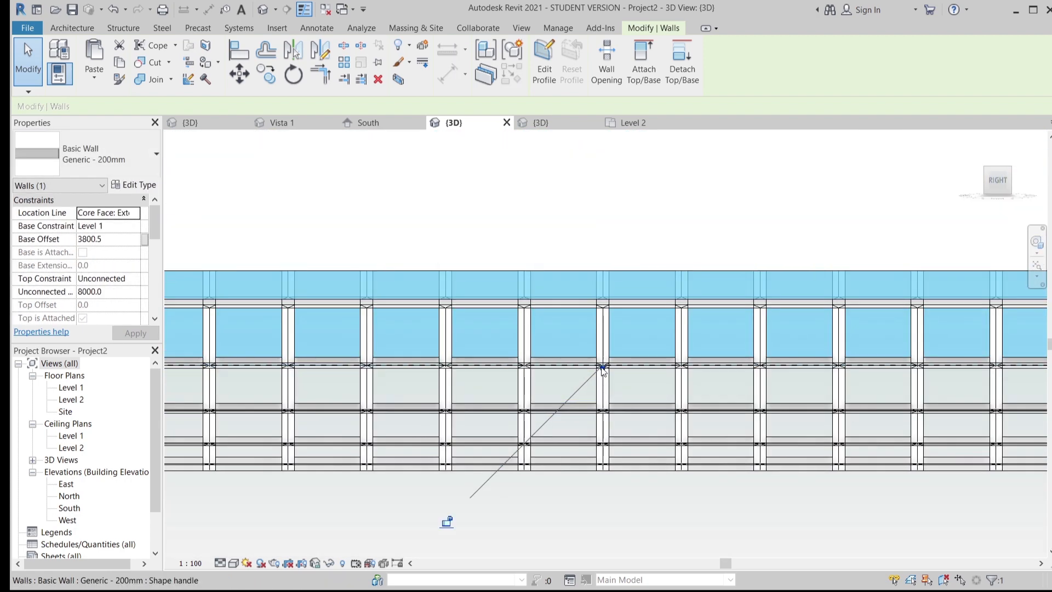
left_click_drag(603, 368, 612, 272)
key("Escape")
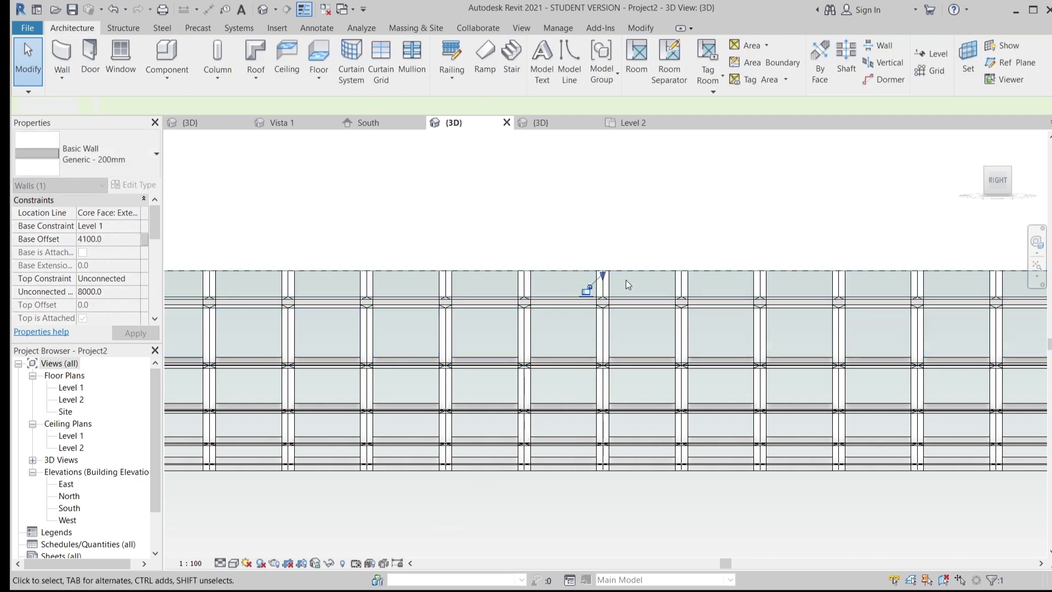
Step: Examine the shortened walls, stepped ceilings and wavy lattice from several oblique angles
scroll(619, 323, "down", 5)
middle_click_drag(548, 454, 715, 470, "shift")
scroll(570, 465, "down", 1)
middle_click_drag(570, 465, 656, 359)
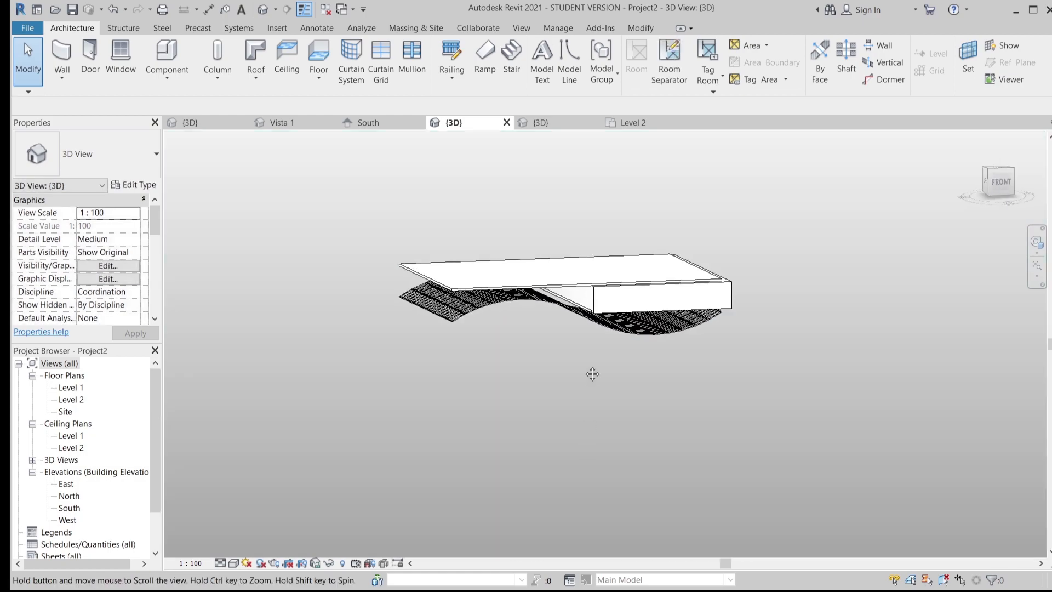
scroll(593, 374, "up", 3)
middle_click_drag(737, 341, 619, 281, "shift")
scroll(656, 353, "up", 3)
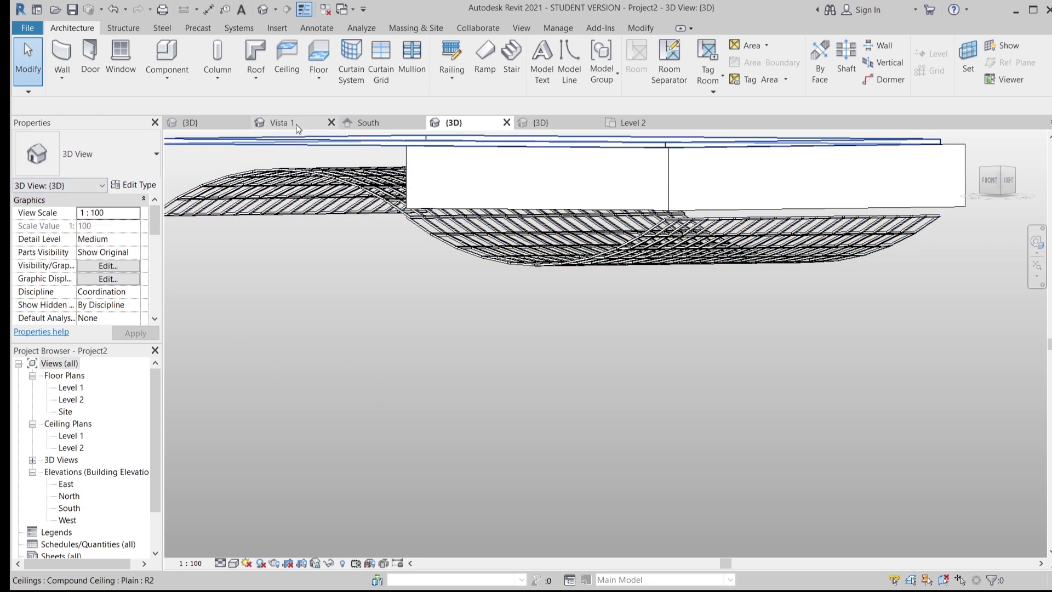
Step: Open the hanging lamp family's 3D view and load the family into Project2 only
left_click(271, 123)
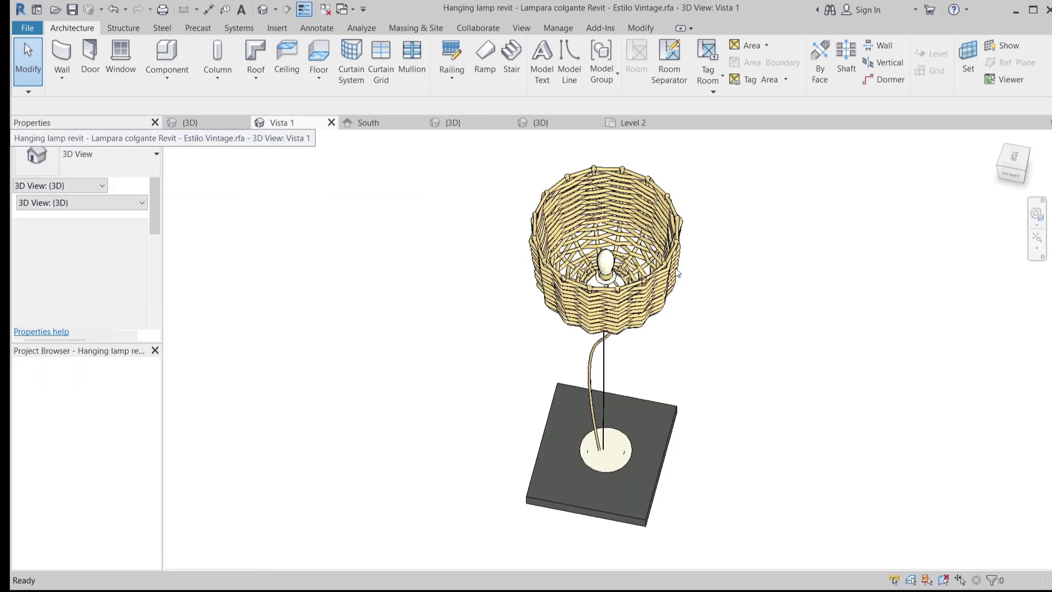
scroll(735, 340, "down", 2)
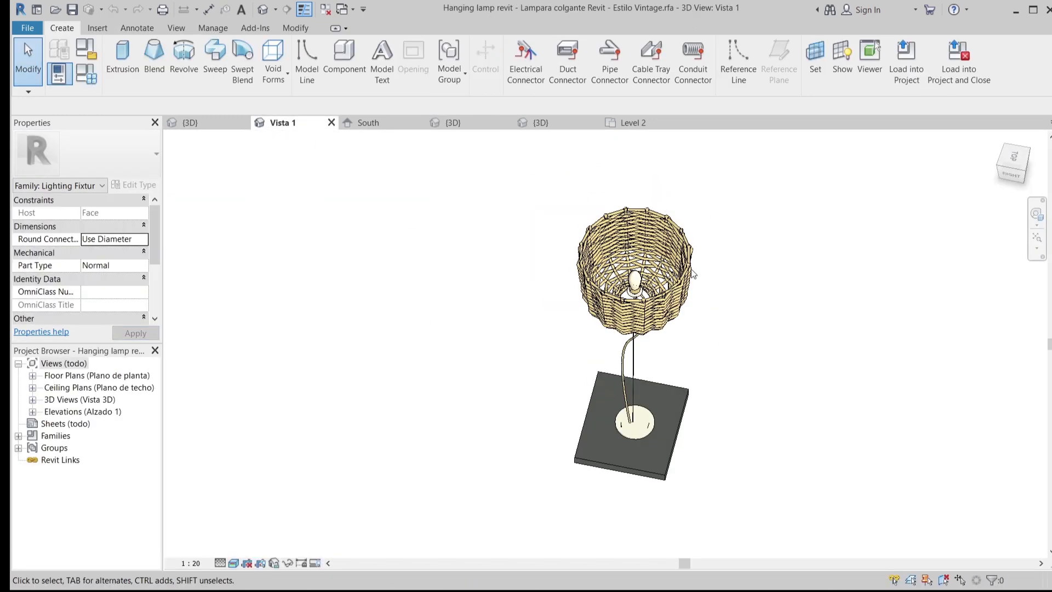
middle_click_drag(692, 273, 662, 259)
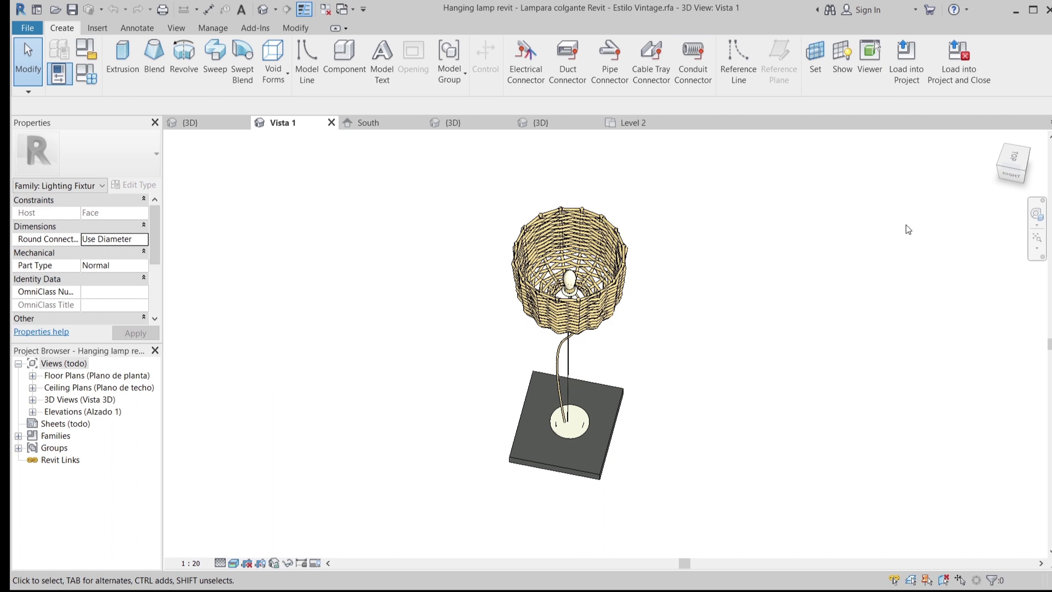
left_click(903, 75)
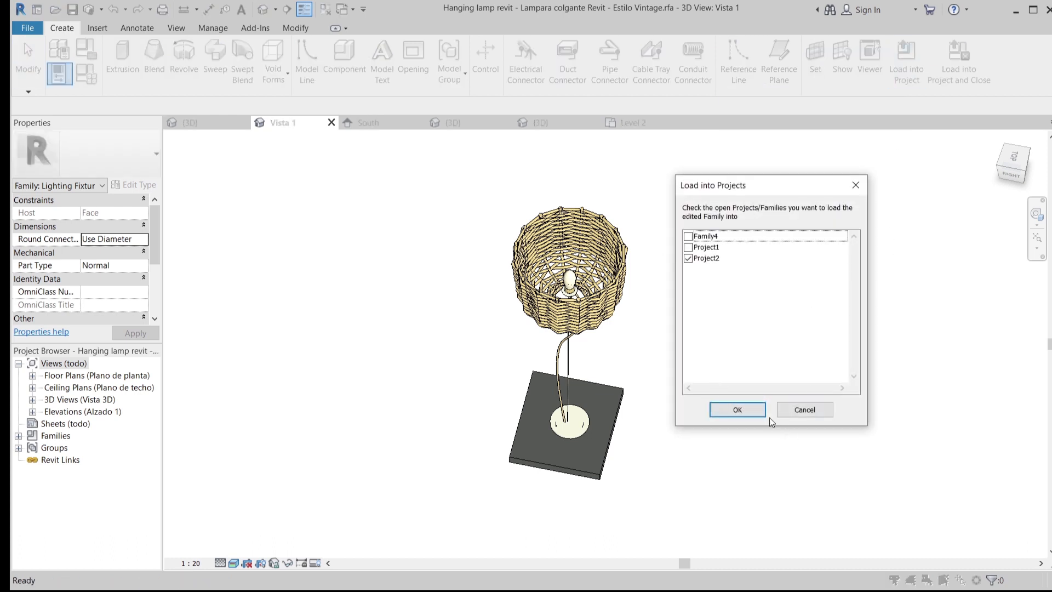
left_click(763, 415)
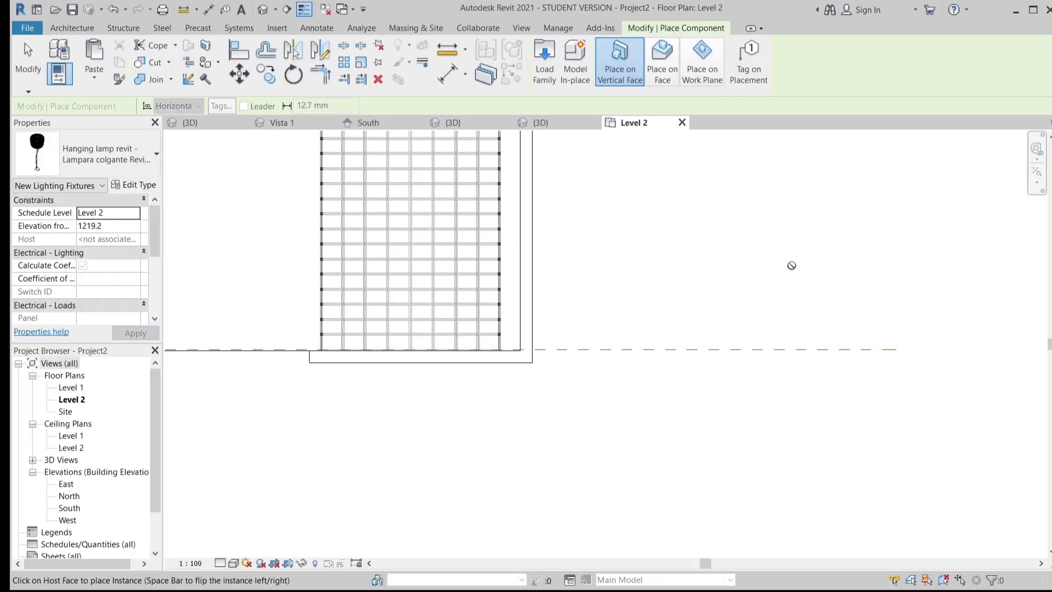
Step: In the project's 3D view, place a hanging lamp on the lower ceiling's underside, about 640 mm from the front wall
left_click(462, 127)
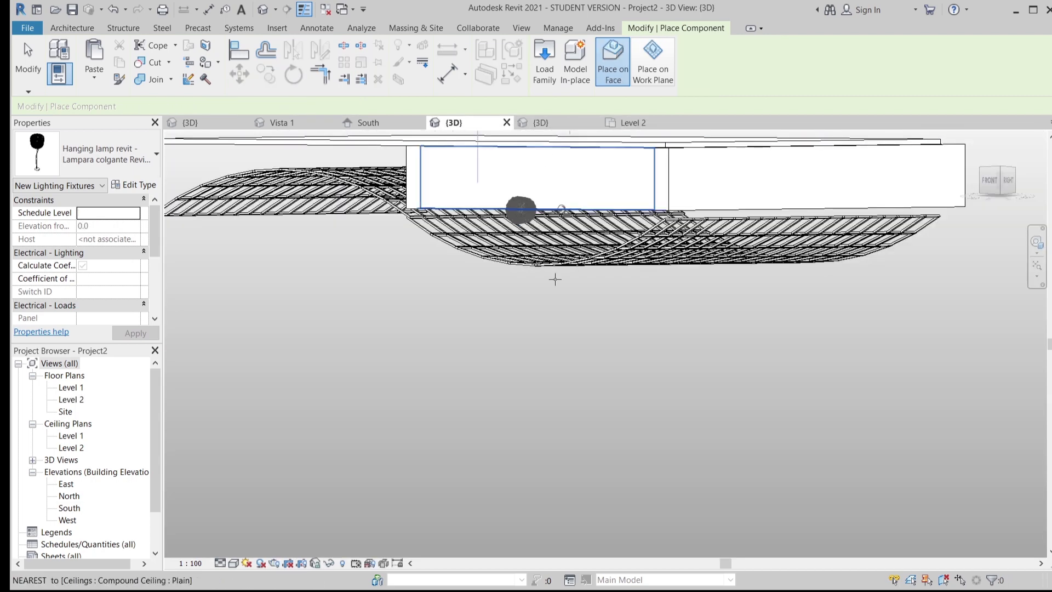
scroll(555, 280, "down", 4)
scroll(579, 356, "up", 7)
middle_click_drag(600, 307, 651, 493)
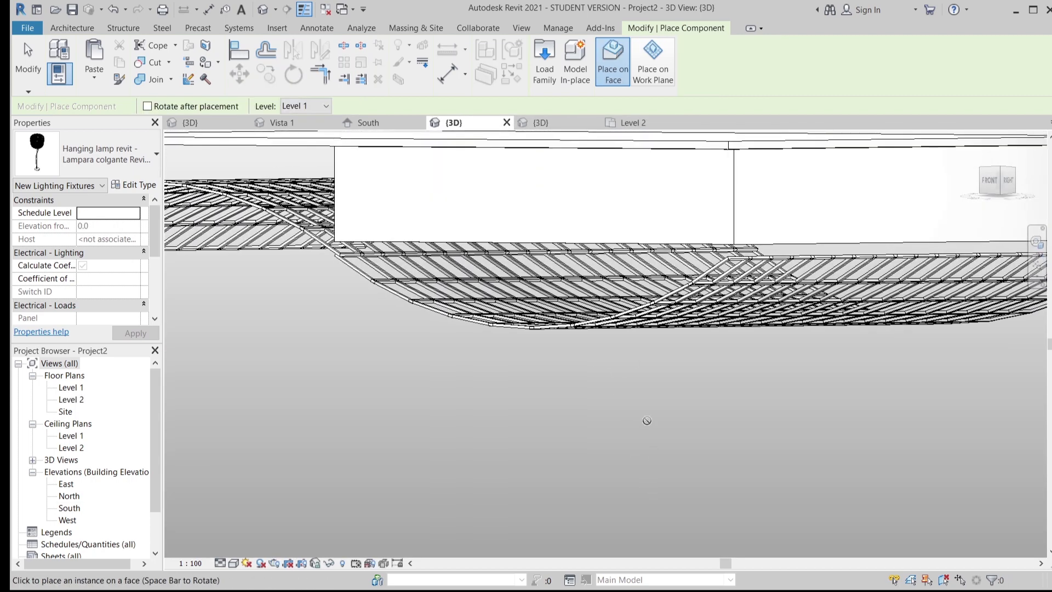
scroll(647, 421, "up", 3)
scroll(638, 166, "down", 2)
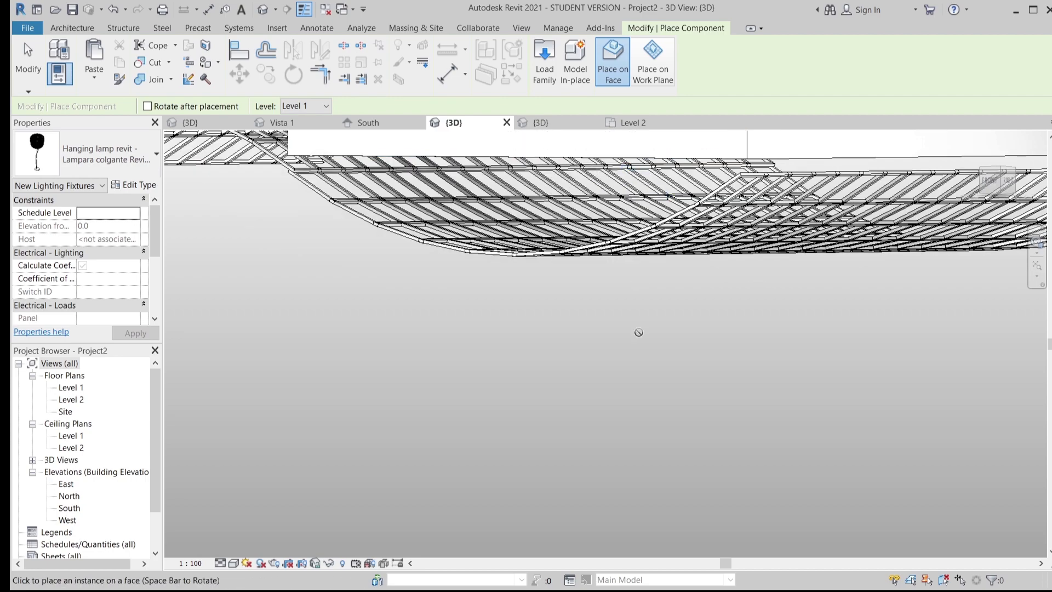
middle_click_drag(639, 332, 670, 296, "shift")
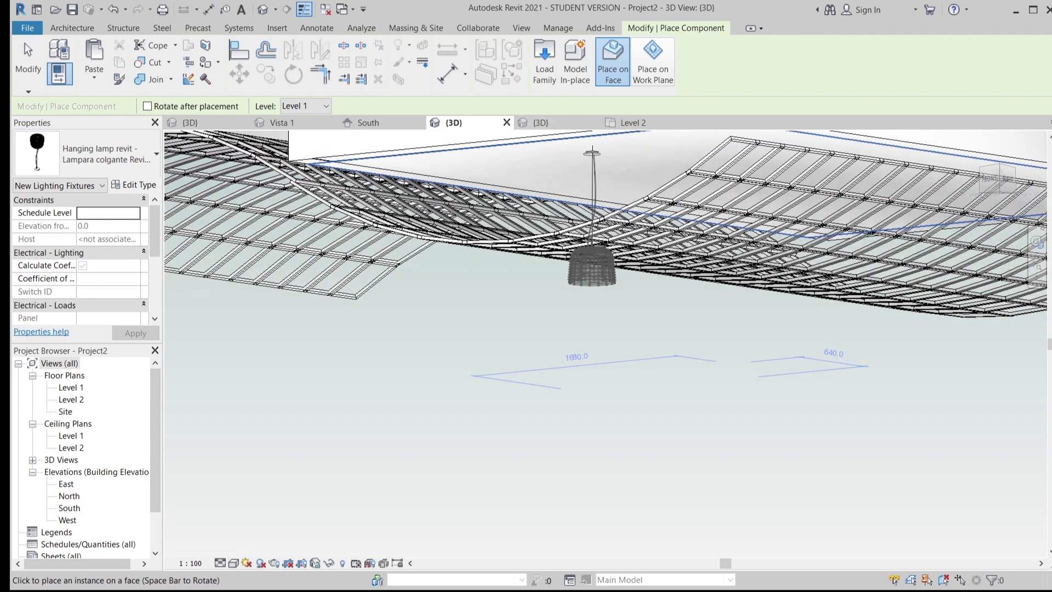
Step: Place another hanging lamp on the upper ceiling's underside near the ceiling step, at offsets of about 2100 and 2040 mm, and finish placing
scroll(585, 170, "down", 3)
middle_click_drag(493, 223, 700, 331)
scroll(581, 293, "up", 4)
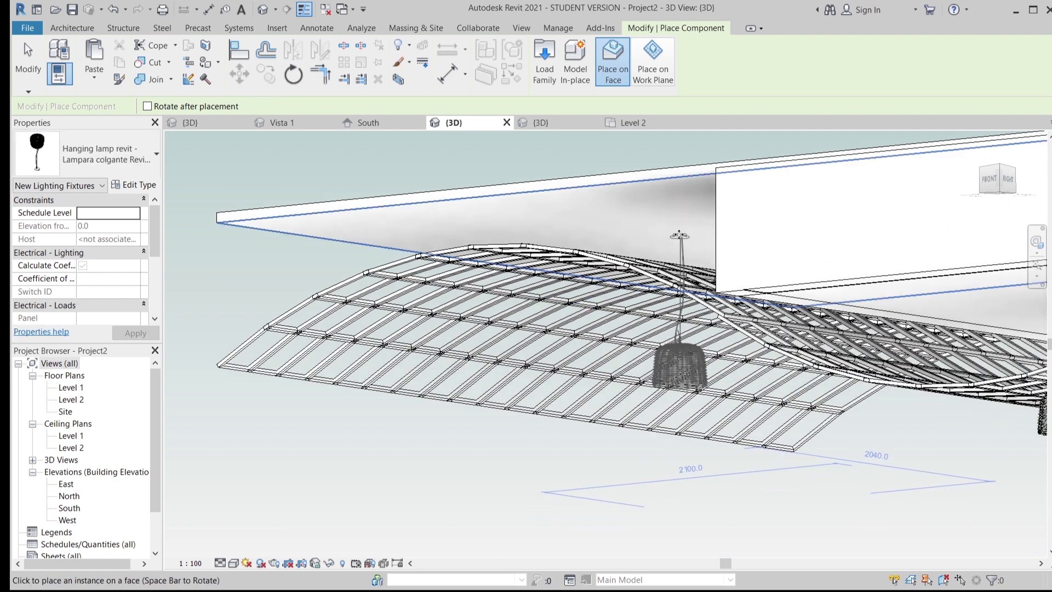
left_click(679, 234)
key("Escape")
key("Escape")
Step: Show the 3D model from the top in the Wireframe visual style
middle_click_drag(679, 234, 834, 430, "shift")
left_click(998, 168)
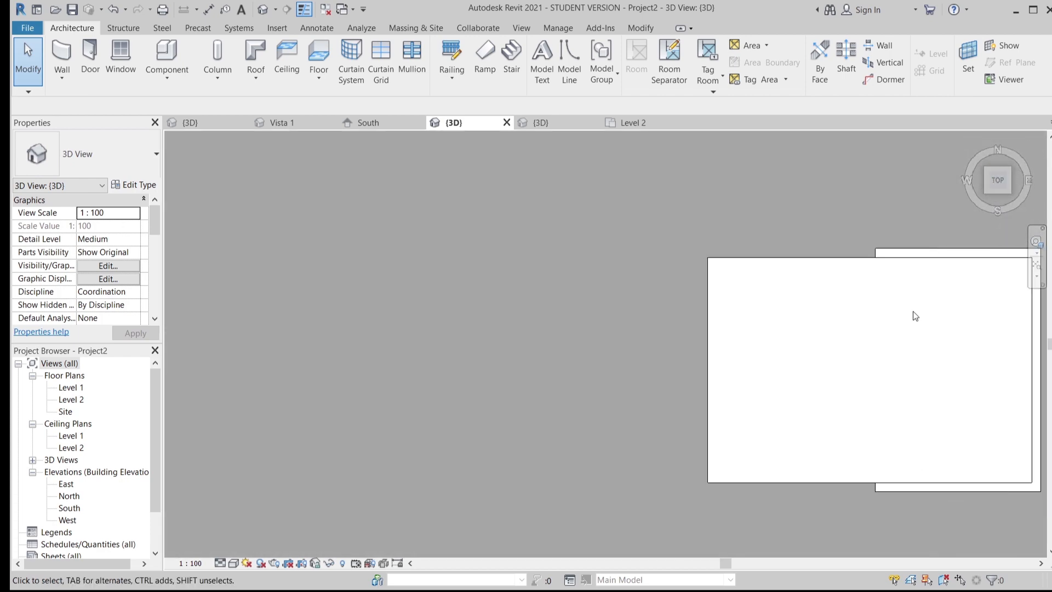
left_click(238, 565)
left_click(281, 491)
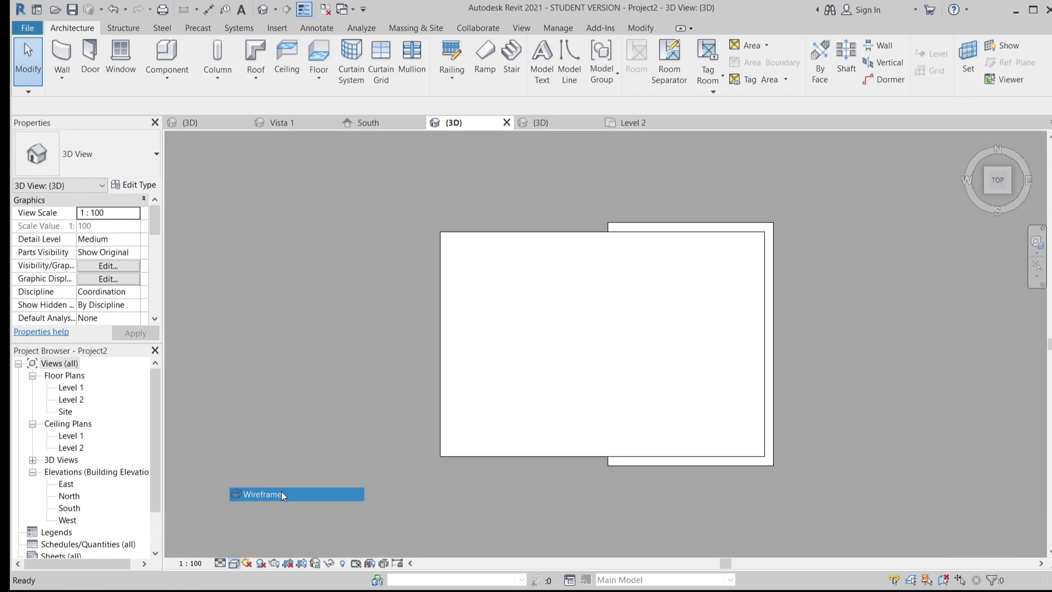
Step: Move the lower ceiling's lamp straight toward the outer end wall, keeping its distance from the front wall
scroll(732, 436, "up", 2)
scroll(596, 406, "up", 2)
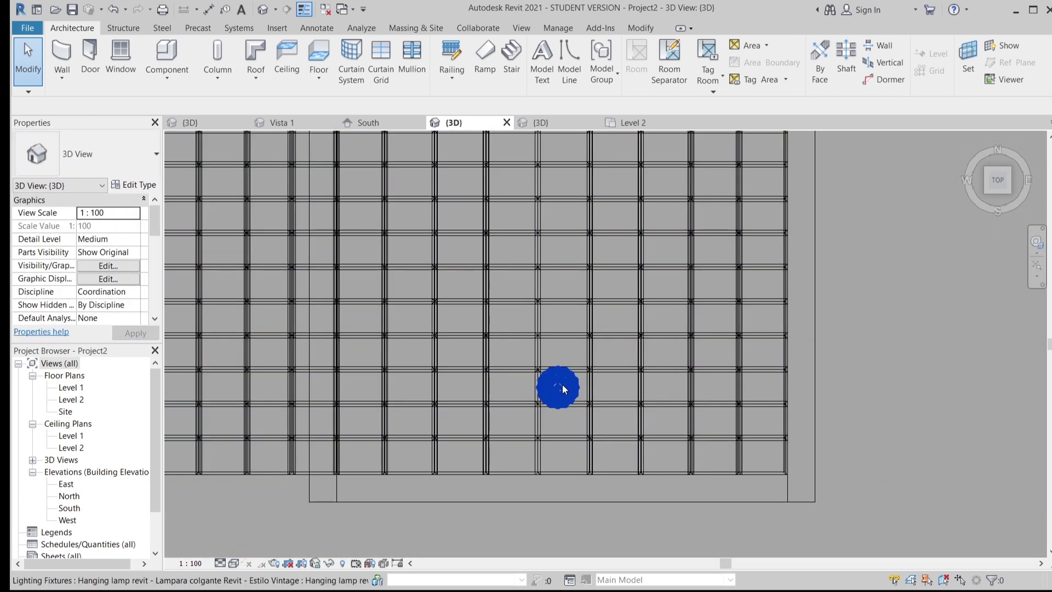
left_click(558, 388)
left_click(243, 75)
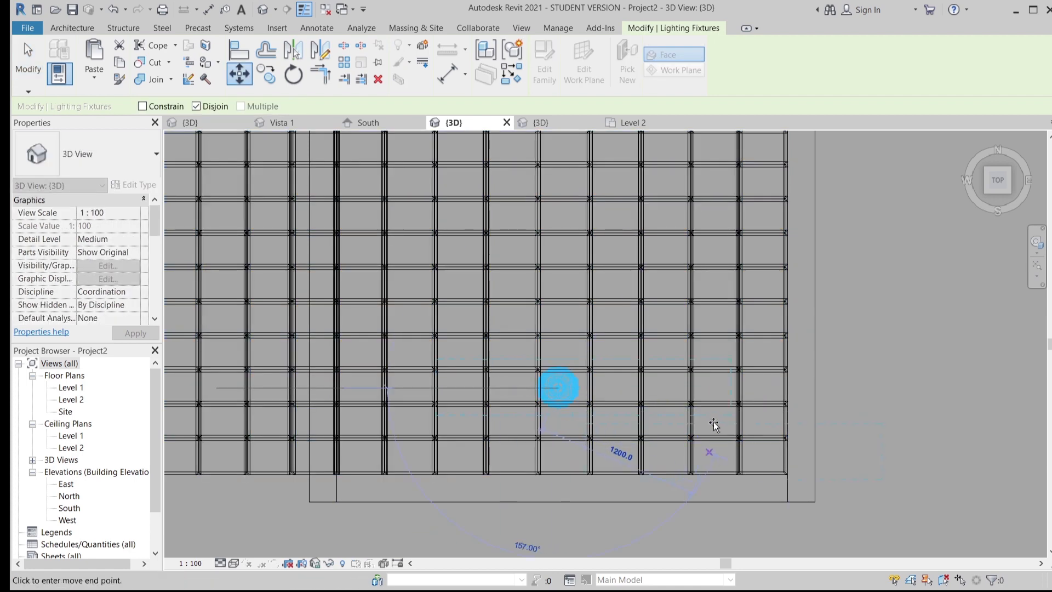
left_click(708, 390)
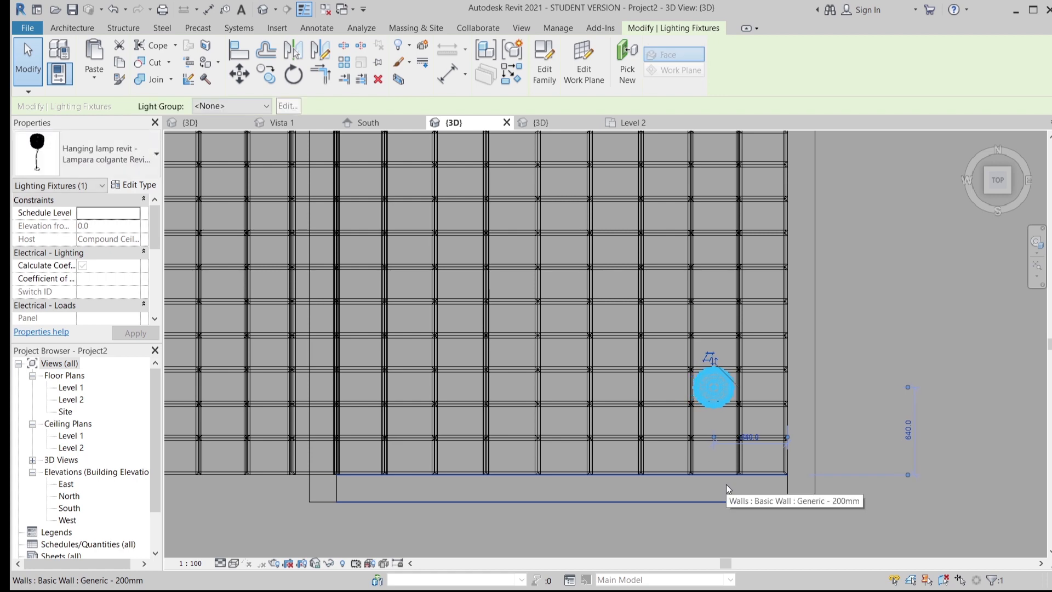
Step: Array the lower ceiling's corner lamp away from the front wall as five lamps spaced about 750 mm apart
scroll(780, 327, "down", 3)
middle_click_drag(967, 316, 872, 378)
key("a")
key("r")
scroll(688, 451, "up", 5)
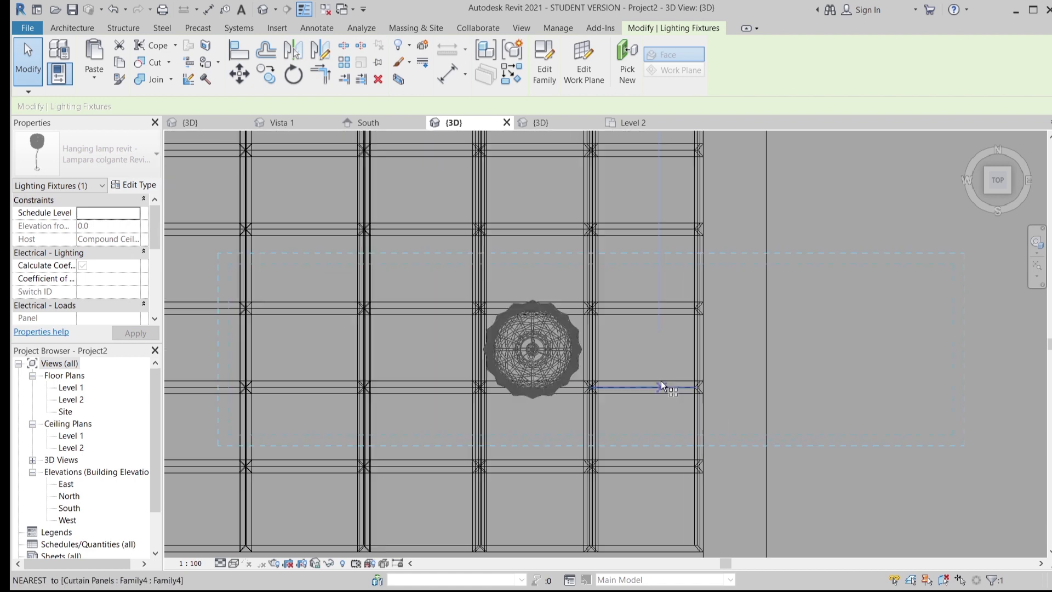
left_click(602, 351)
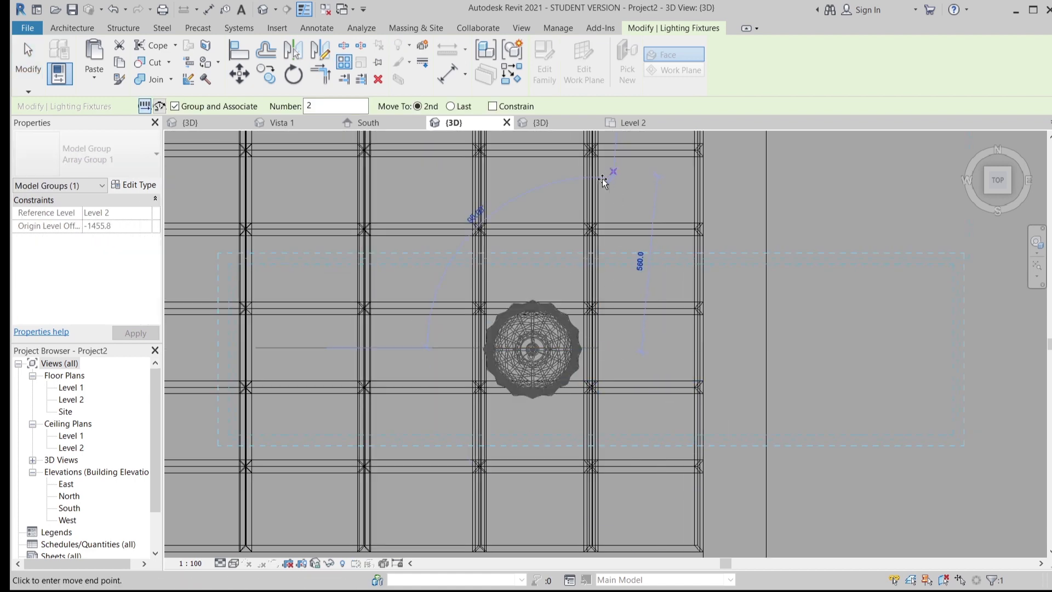
middle_click_drag(603, 178, 605, 279)
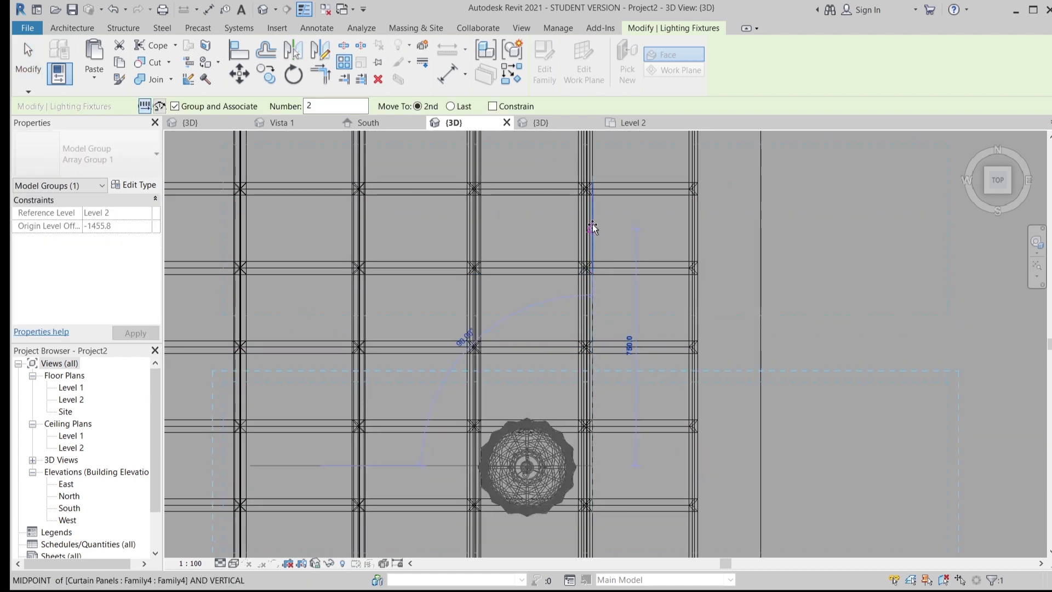
left_click(593, 229)
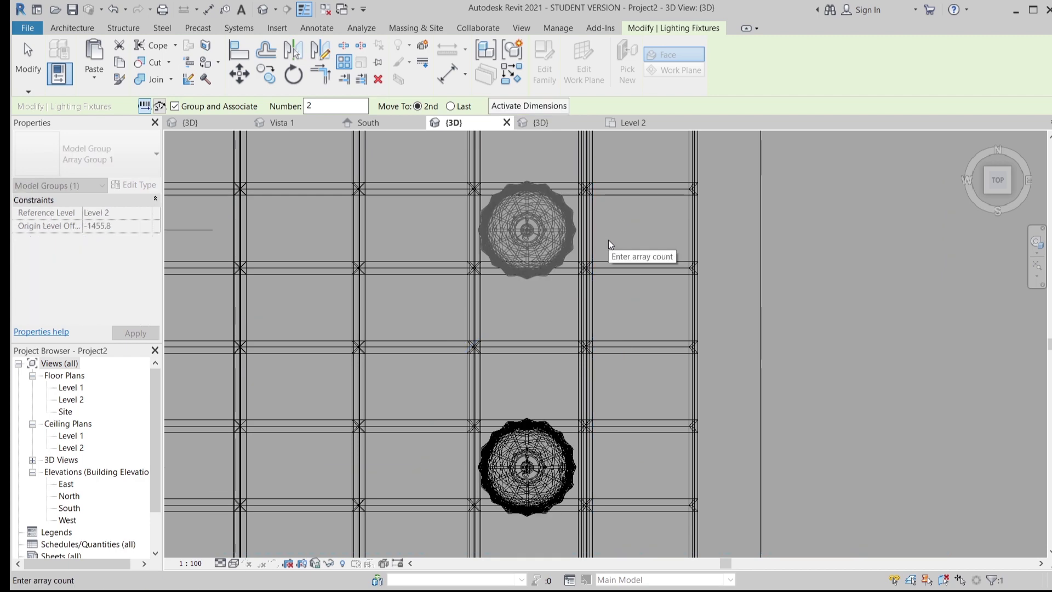
scroll(846, 462, "down", 1)
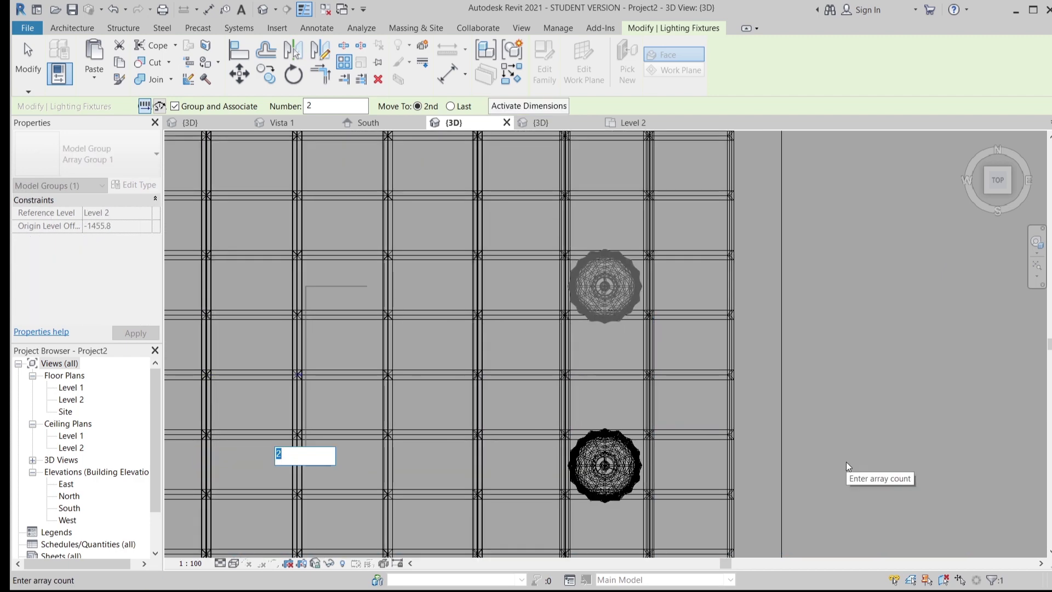
type("5")
key("Return")
Step: Change the count of the lamp array along the outer end wall to 6
scroll(758, 265, "down", 3)
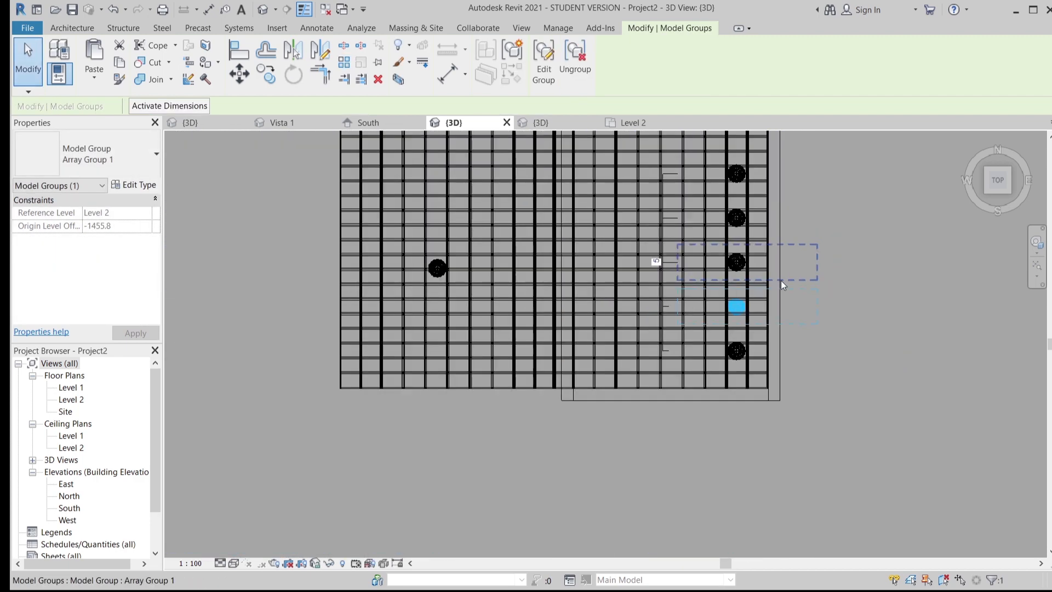
middle_click_drag(829, 329, 785, 406)
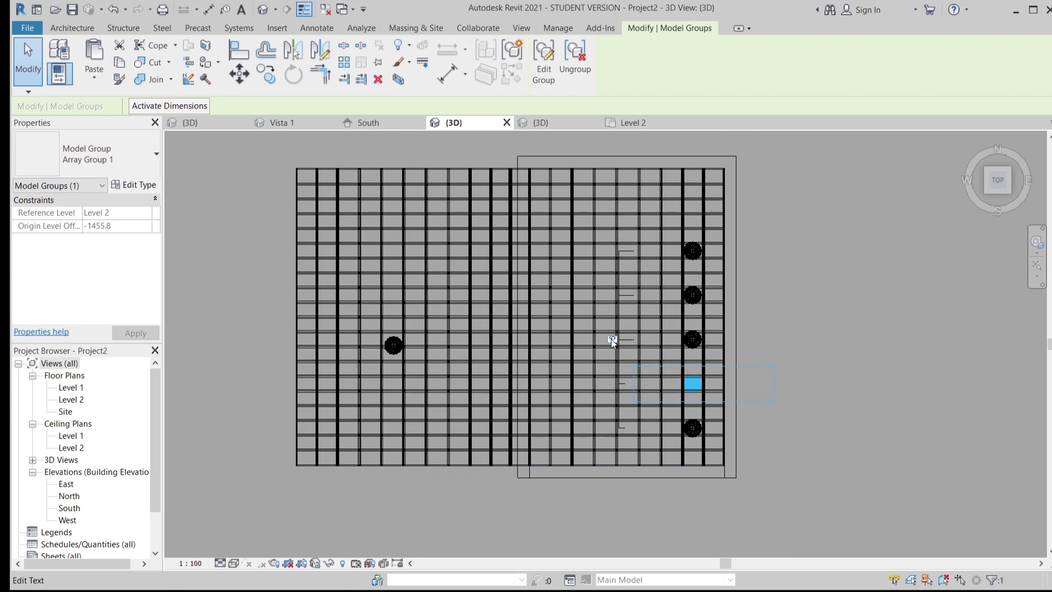
scroll(613, 341, "up", 1)
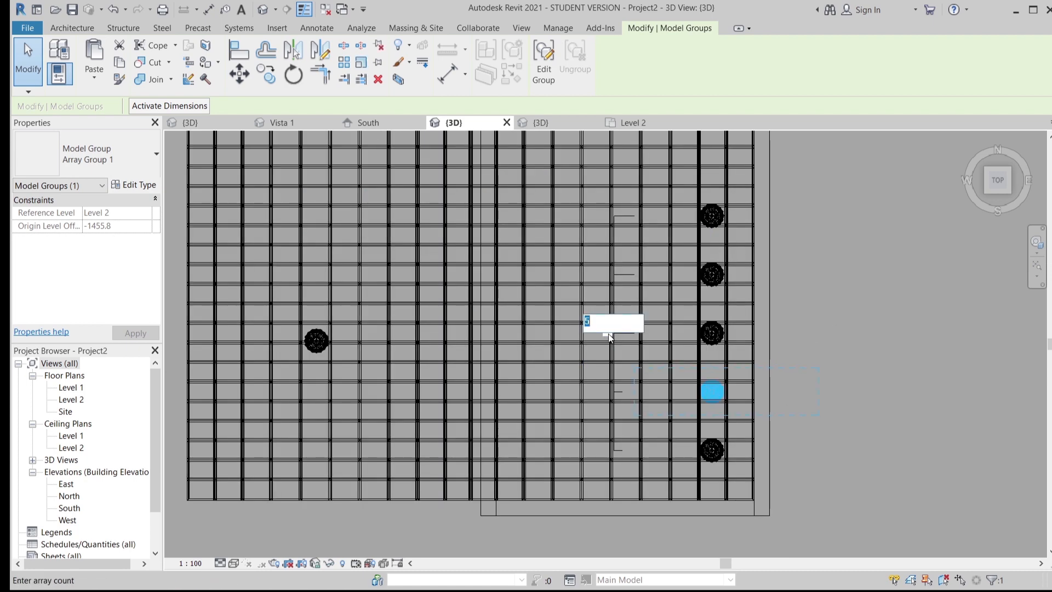
key("Return")
scroll(797, 357, "down", 3)
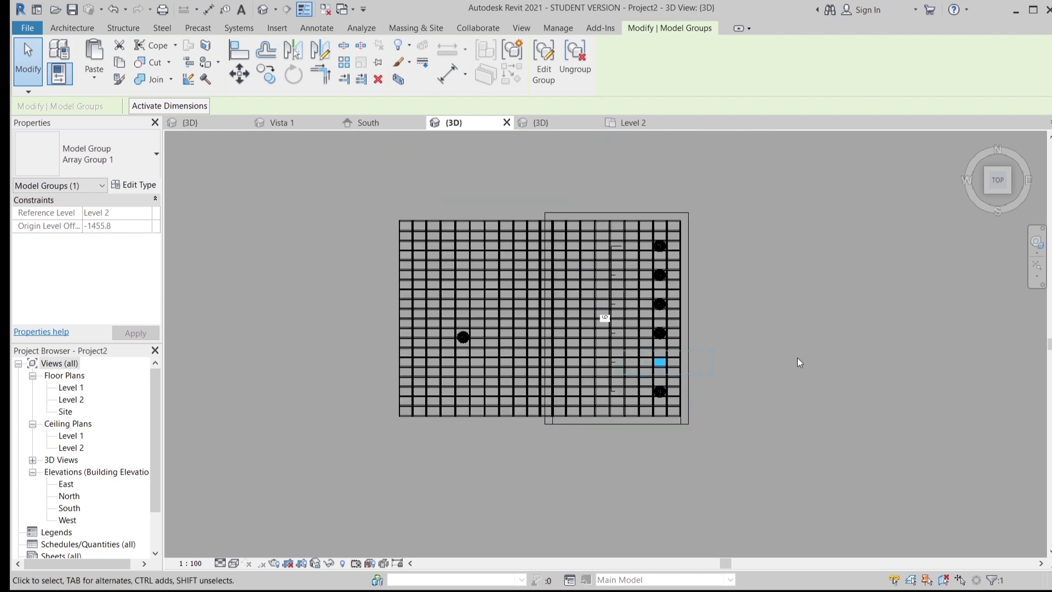
left_click(743, 406)
scroll(743, 406, "up", 3)
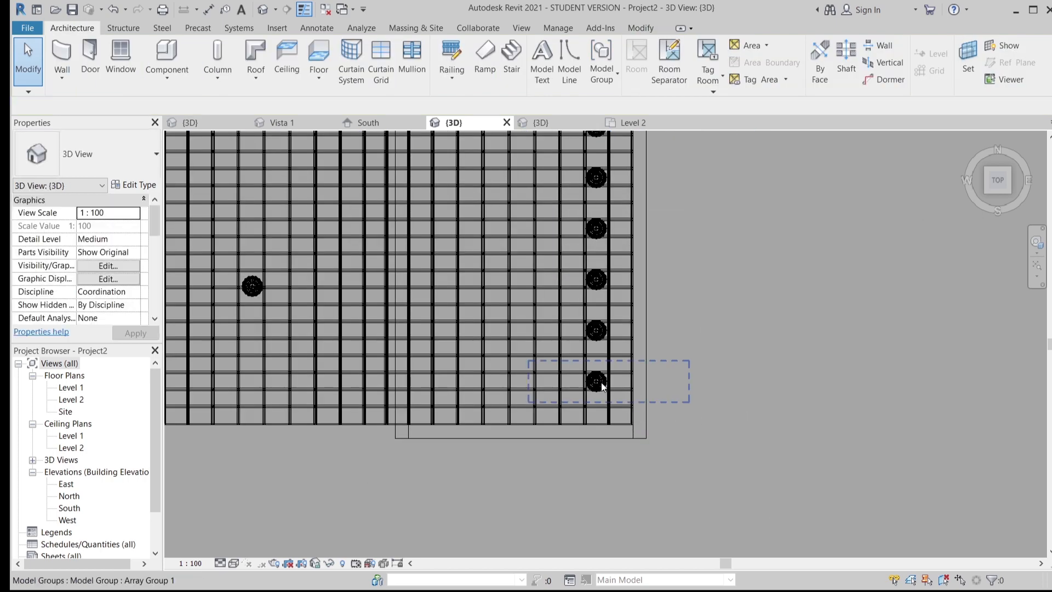
left_click(600, 384)
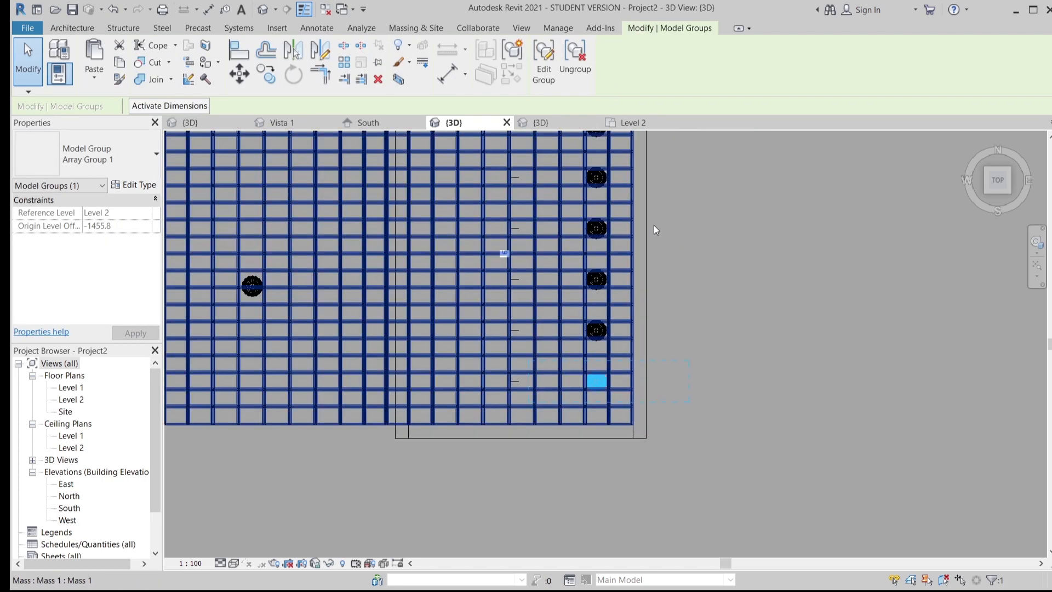
scroll(656, 229, "down", 2)
key("a")
key("r")
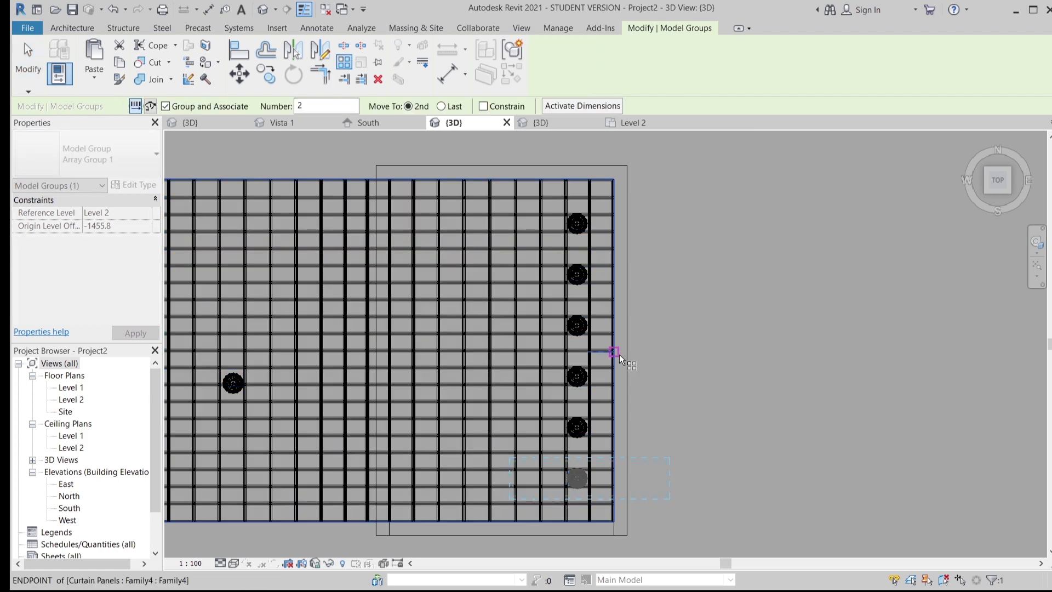
key("Escape")
key("Escape")
Step: Select all six instances of the lower ceiling's lamp array group and ungroup them
scroll(580, 482, "up", 1)
left_click(578, 480)
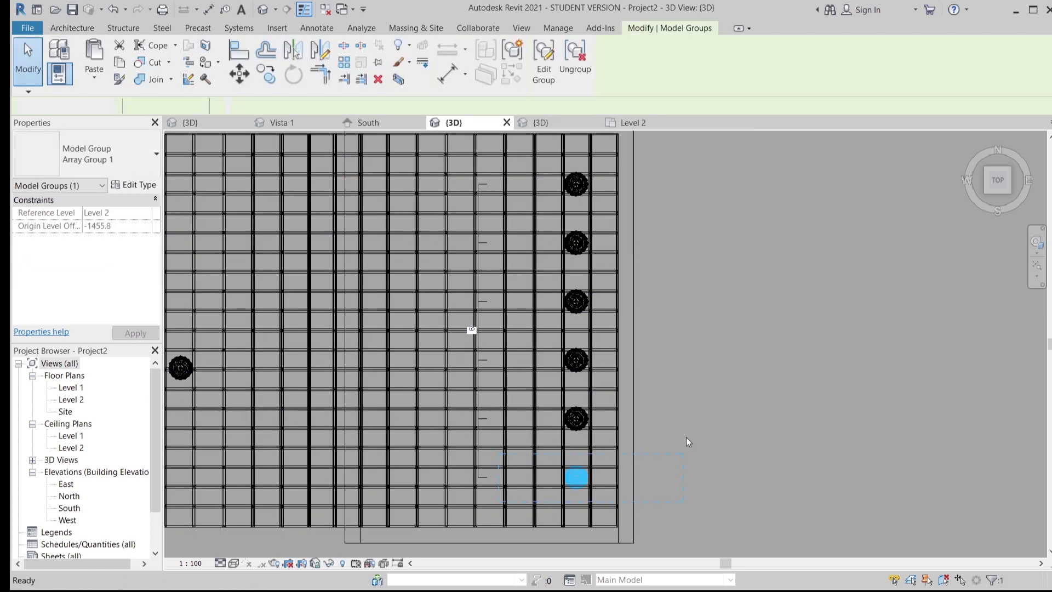
key("s")
key("a")
left_click(567, 70)
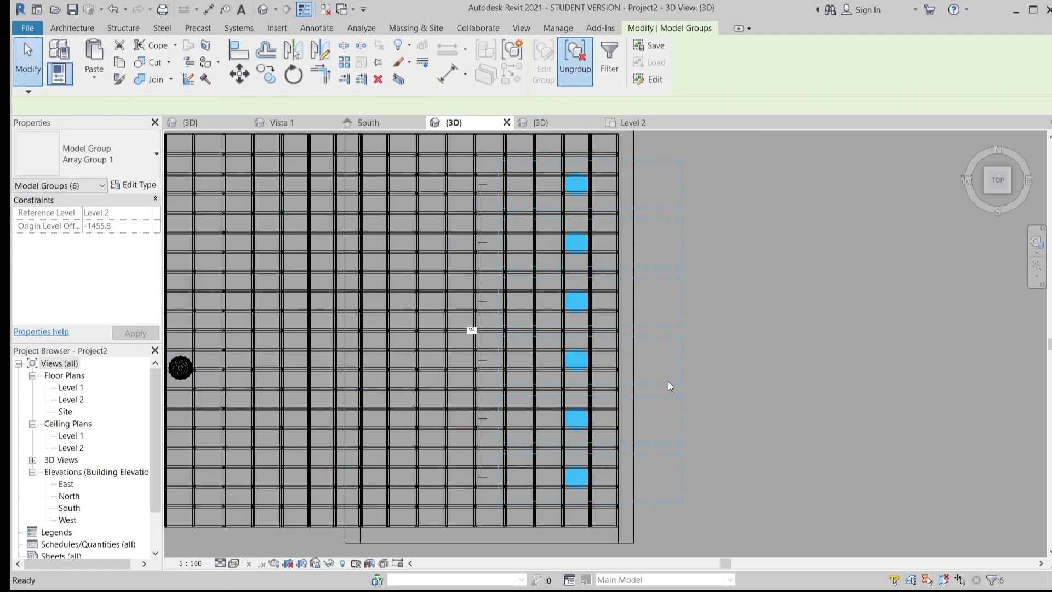
Step: Array the six lower-ceiling lamps horizontally toward the ceiling step as four columns, three grid cells apart
scroll(679, 438, "down", 1)
middle_click_drag(742, 555, 731, 470)
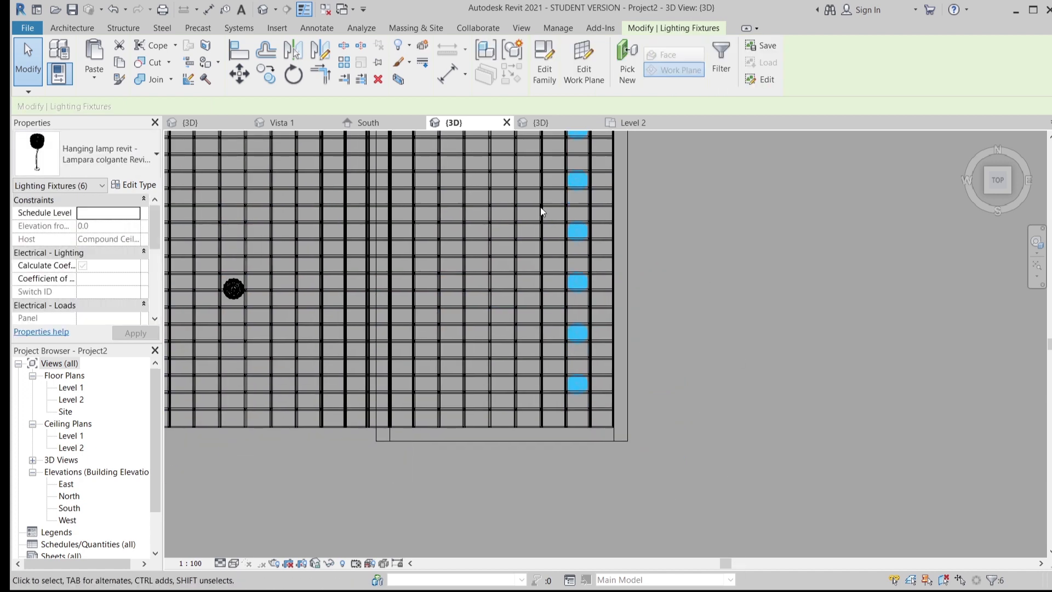
middle_click_drag(615, 453, 649, 463)
key("a")
key("r")
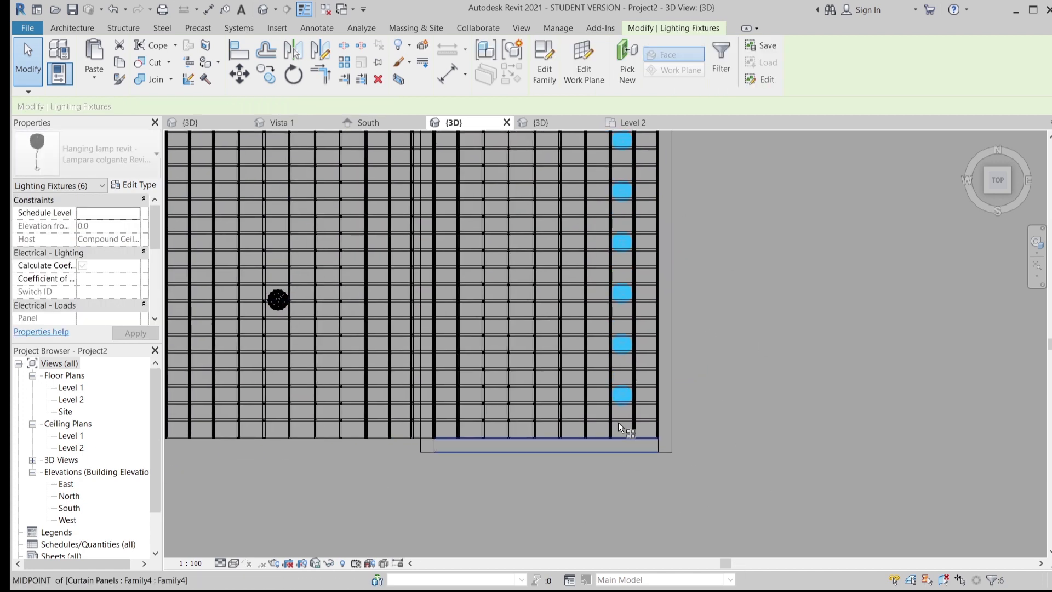
scroll(618, 422, "up", 2)
left_click(627, 423)
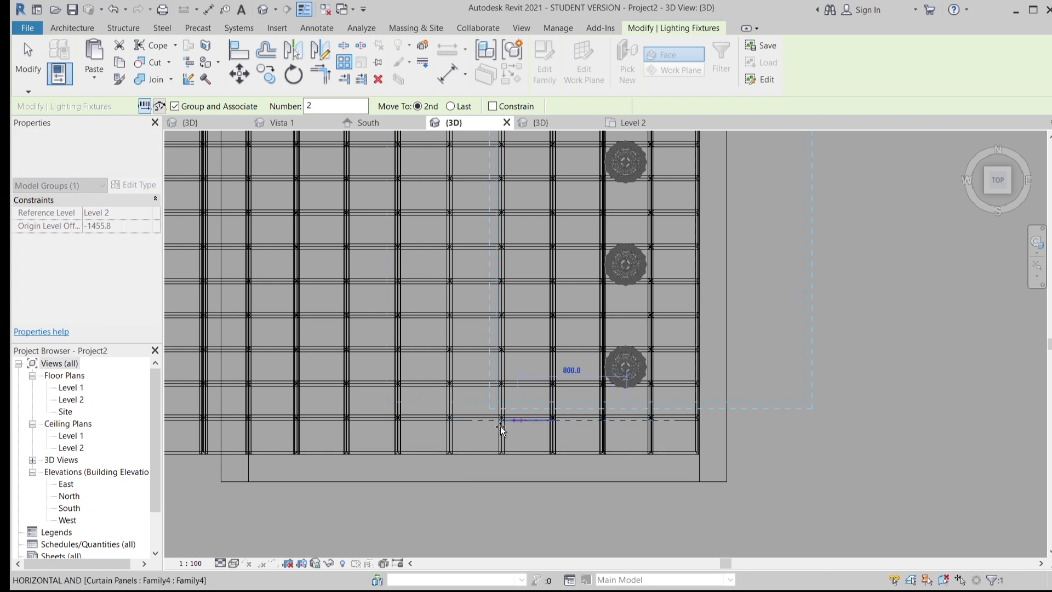
left_click(470, 422)
scroll(449, 477, "down", 3)
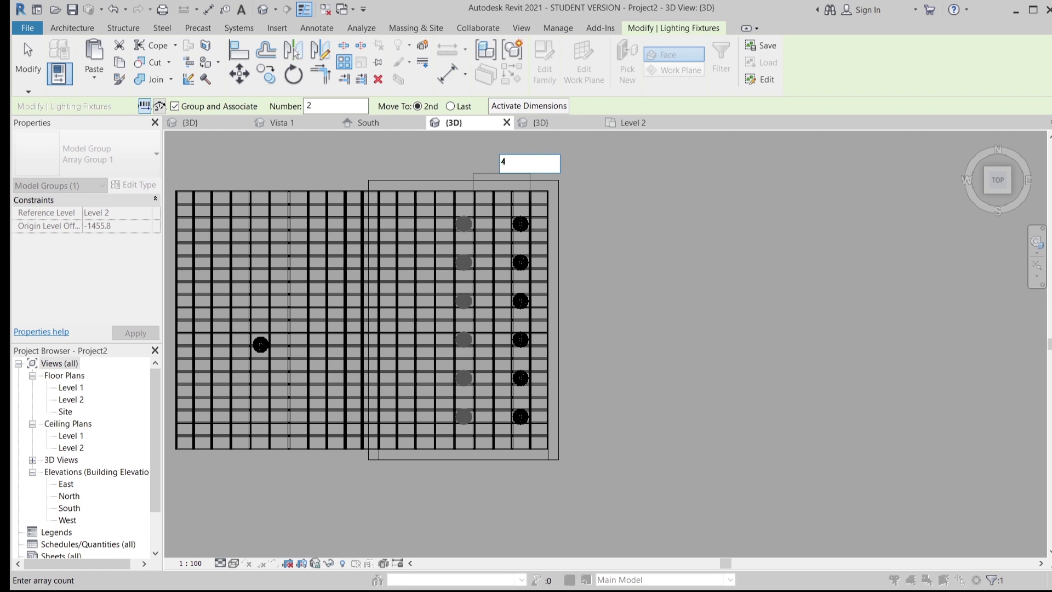
key("Return")
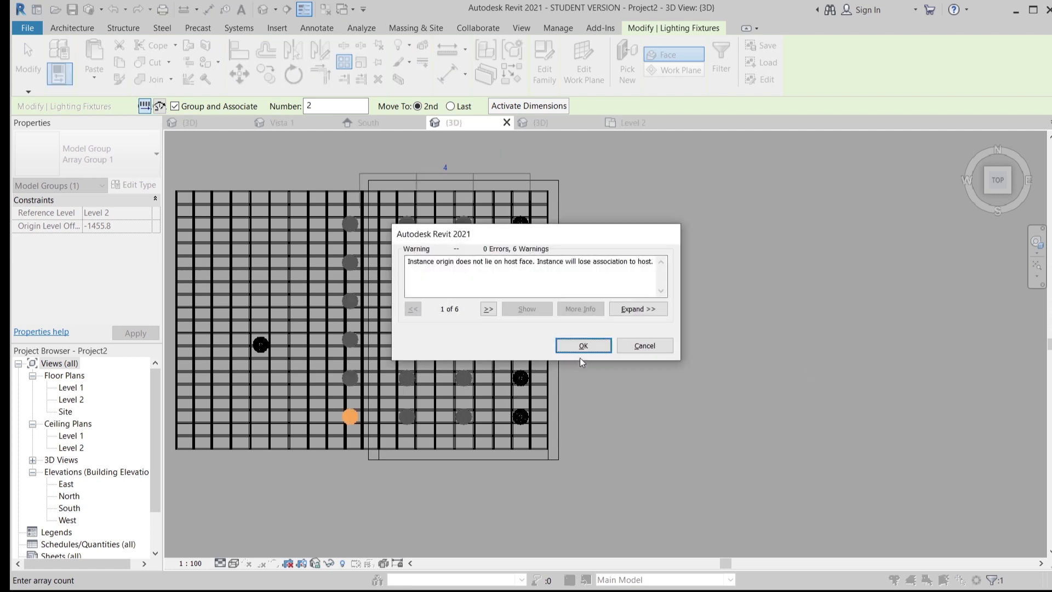
left_click(584, 346)
key("Escape")
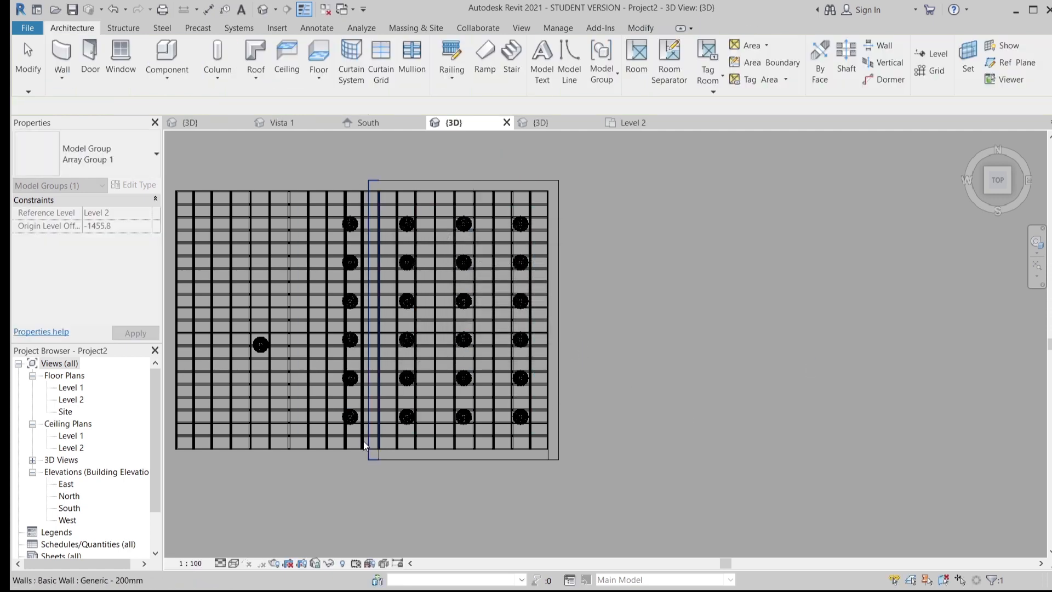
Step: Delete the fourth lamp column, which lies beyond the lower ceiling's step wall
left_click(350, 429)
key("Delete")
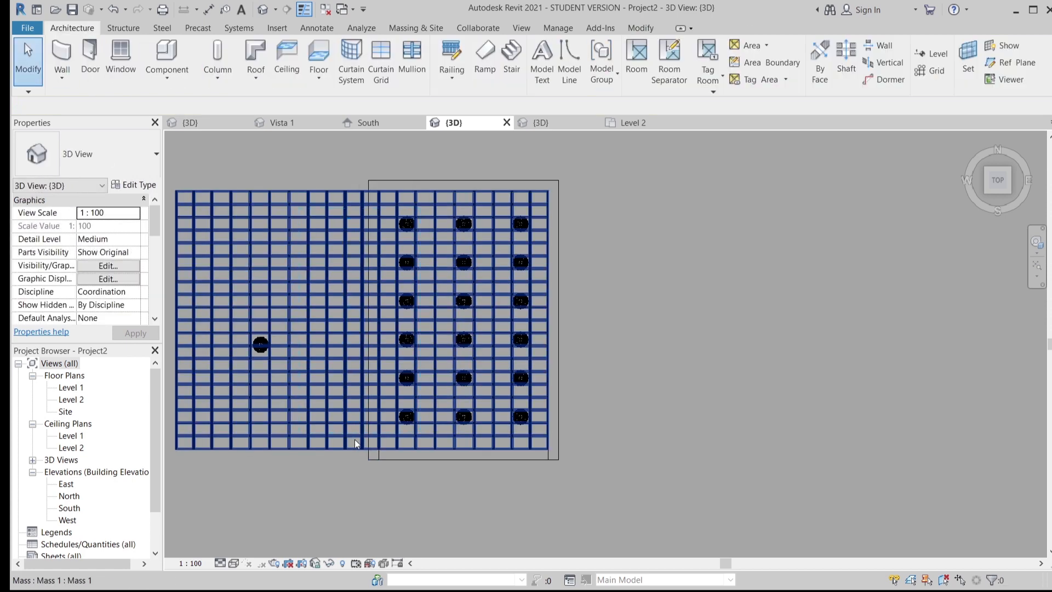
scroll(354, 441, "down", 1)
scroll(353, 441, "down", 2)
Step: Move the upper ceiling's lamp level with the front lamp row, about 646 mm from the ceiling step
middle_click_drag(353, 440, 444, 369)
scroll(431, 384, "up", 4)
scroll(391, 300, "up", 3)
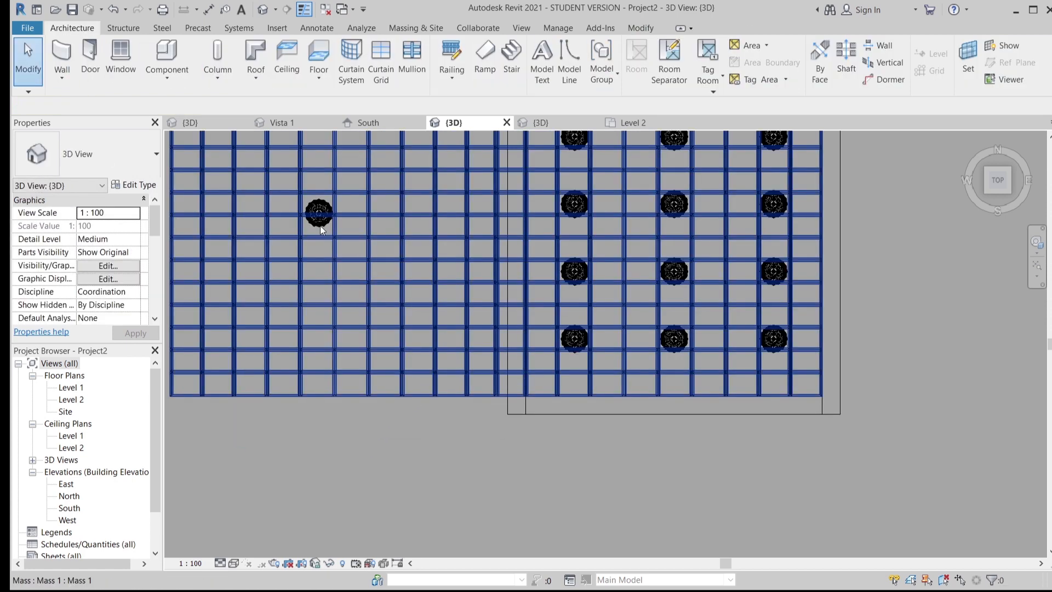
left_click(318, 222)
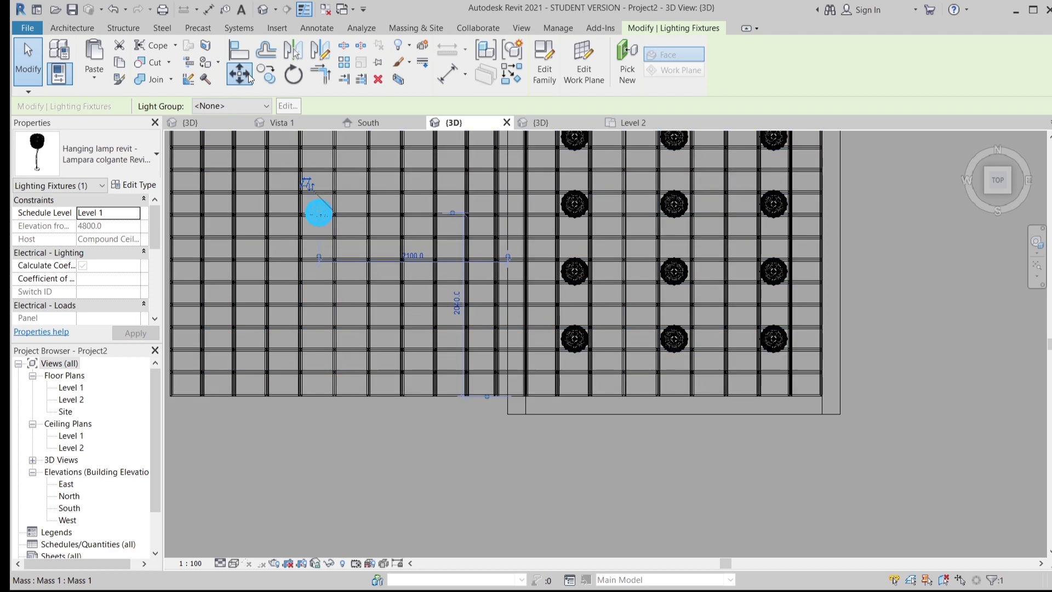
scroll(325, 228, "up", 2)
left_click(318, 203)
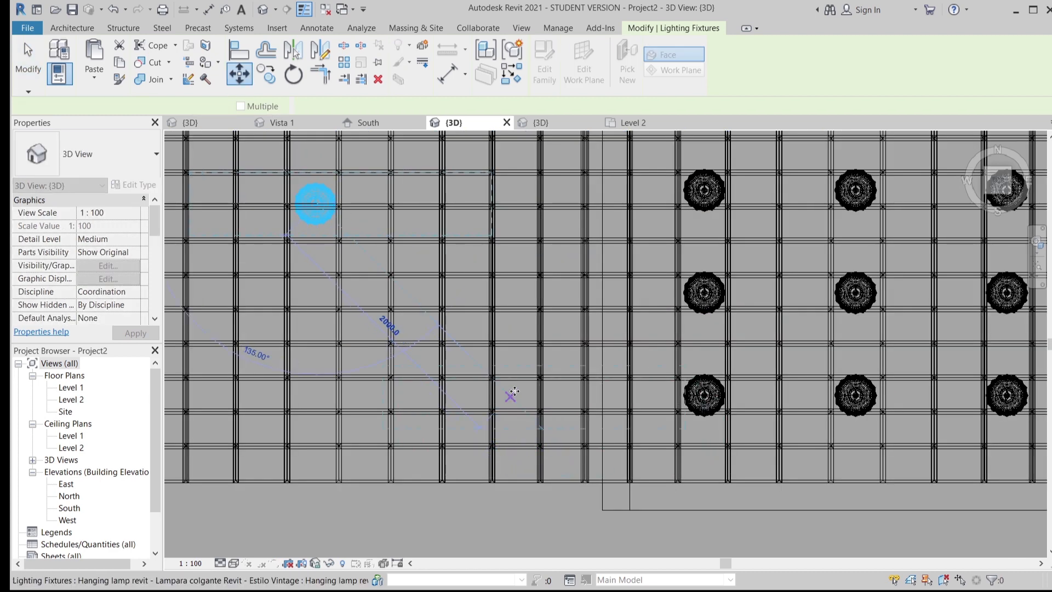
left_click(515, 391)
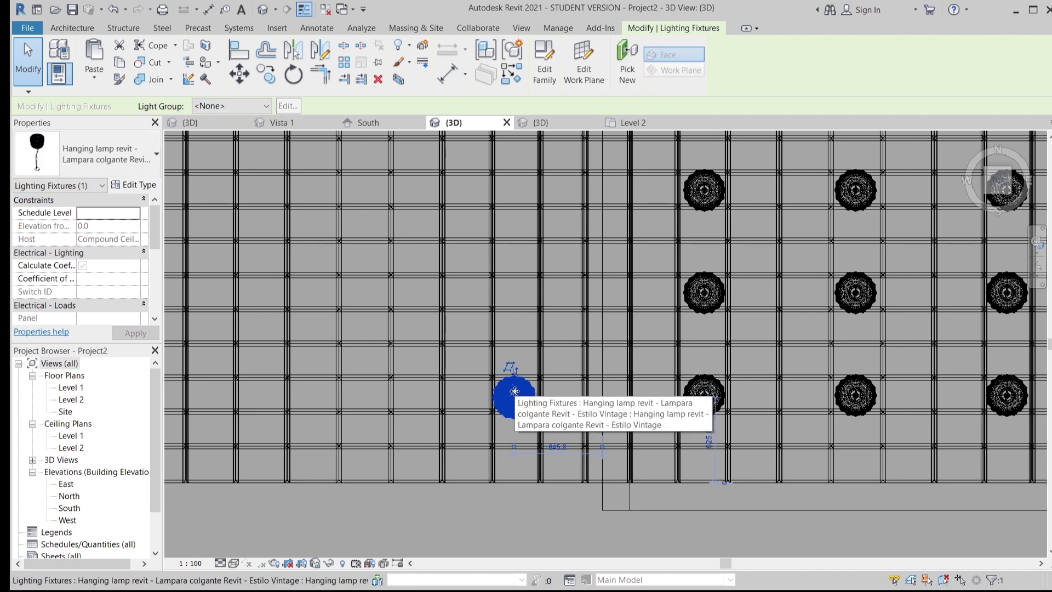
Step: Array the upper ceiling's lamp away from the front edge as six lamps spaced about 750 mm apart
scroll(512, 395, "up", 3)
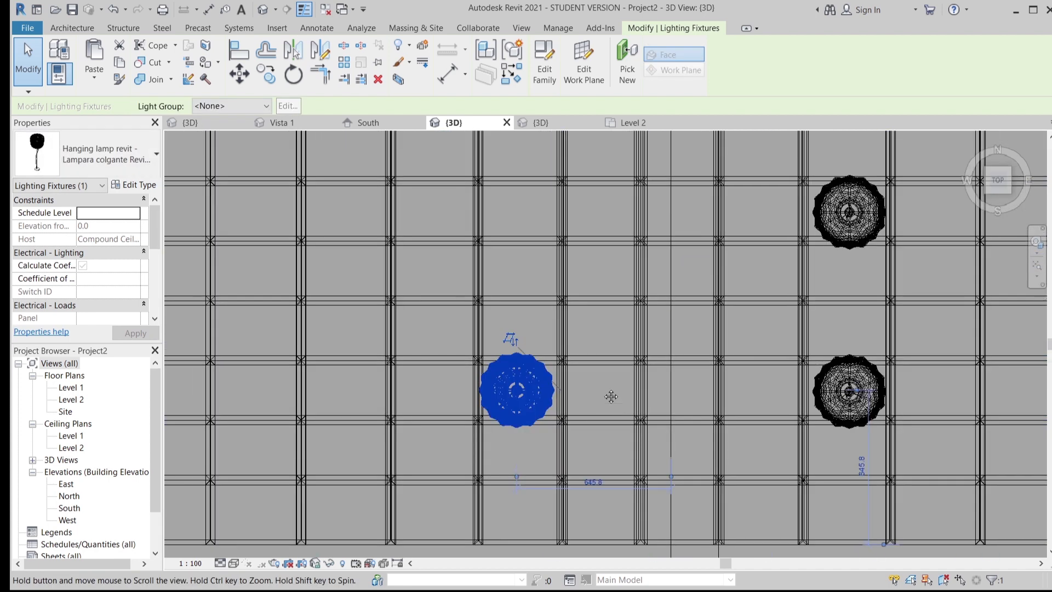
key("a")
key("r")
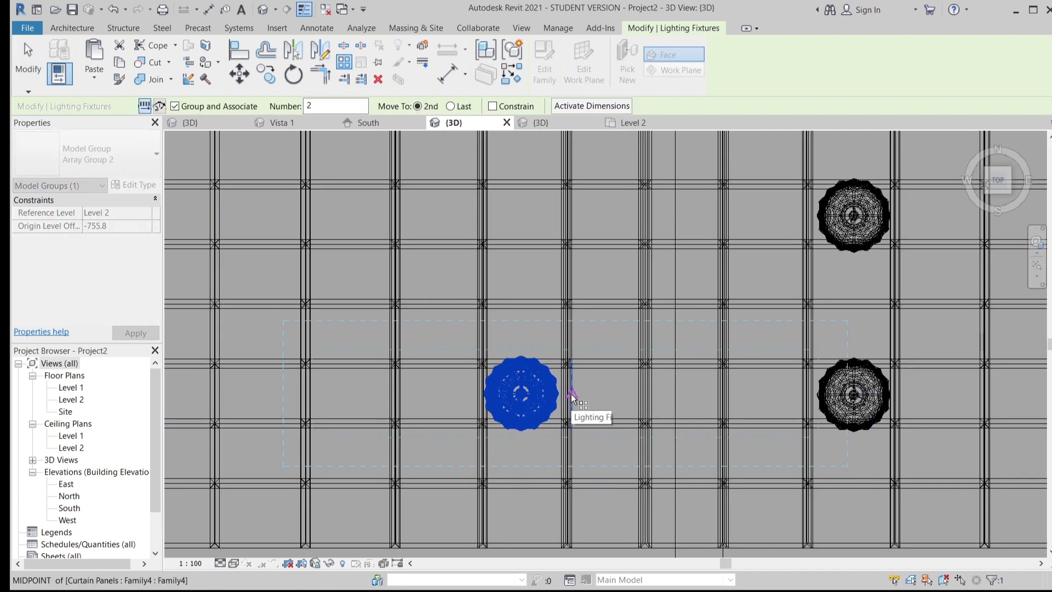
left_click(572, 393)
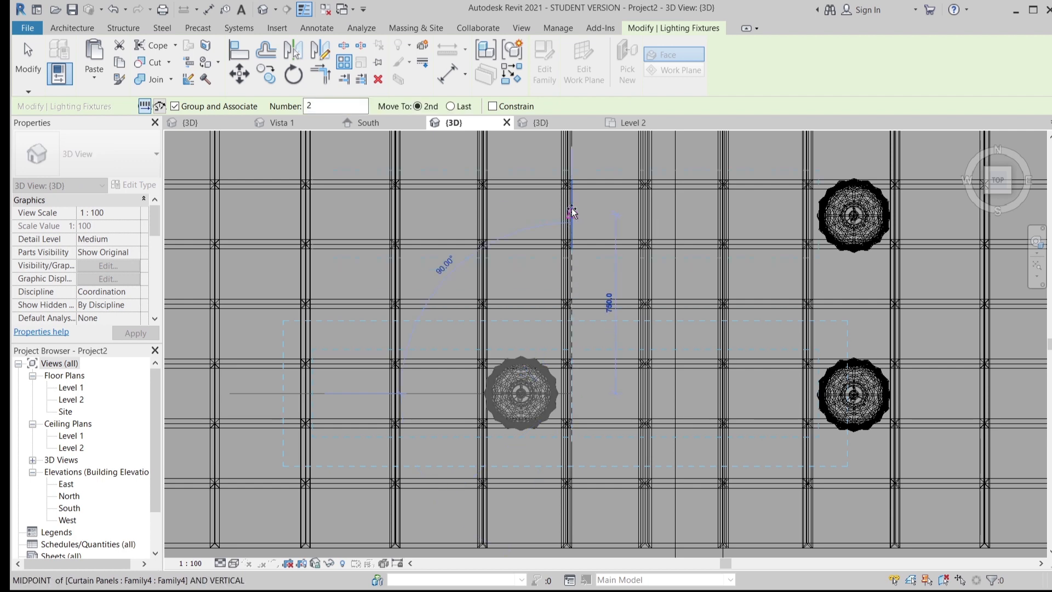
left_click(571, 212)
type("6")
key("Return")
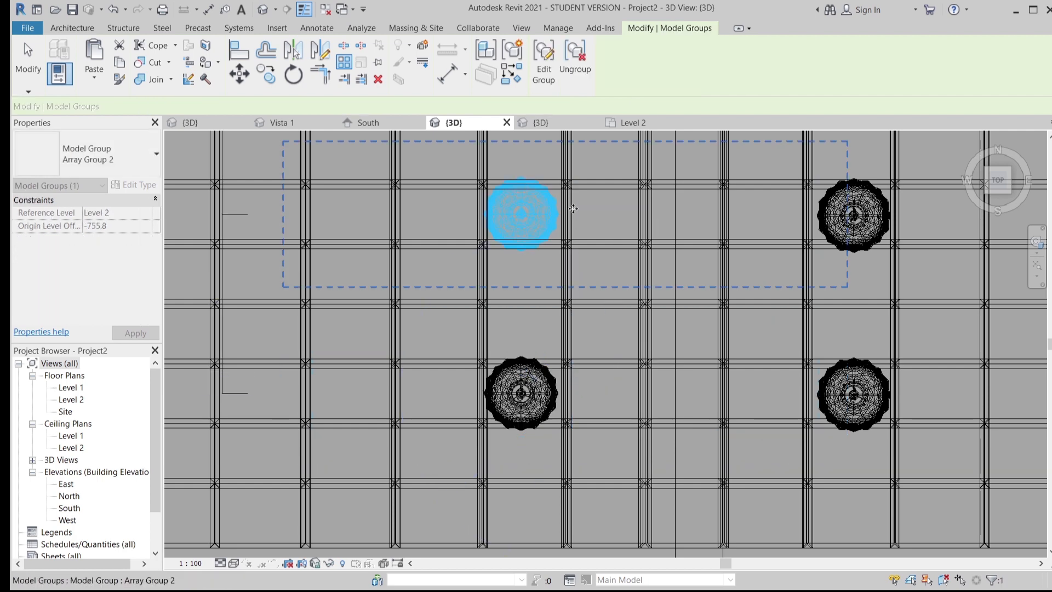
Step: Select all six instances of the upper ceiling's lamp array group and ungroup them
scroll(573, 209, "down", 7)
scroll(567, 297, "down", 2)
key("s")
key("a")
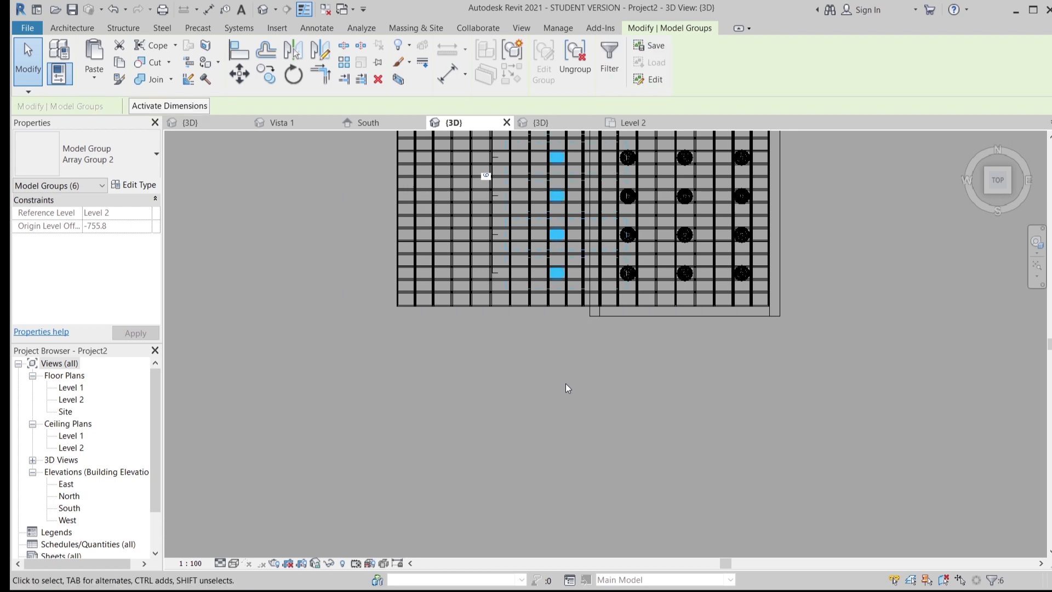
key("u")
key("g")
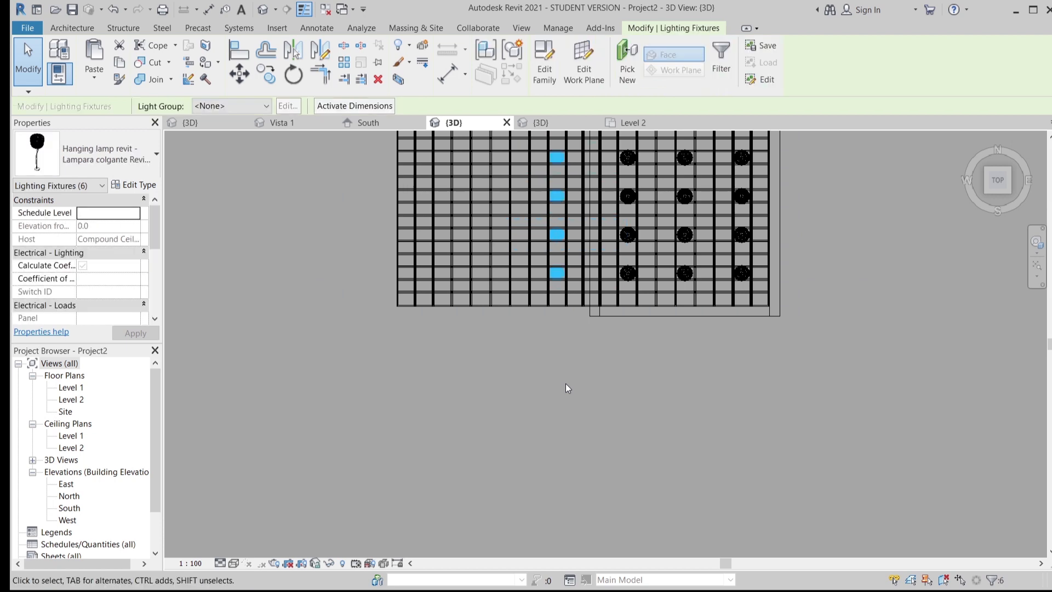
Step: Array the upper ceiling's column of six lamps horizontally away from the ceiling step as four columns
key("a")
key("r")
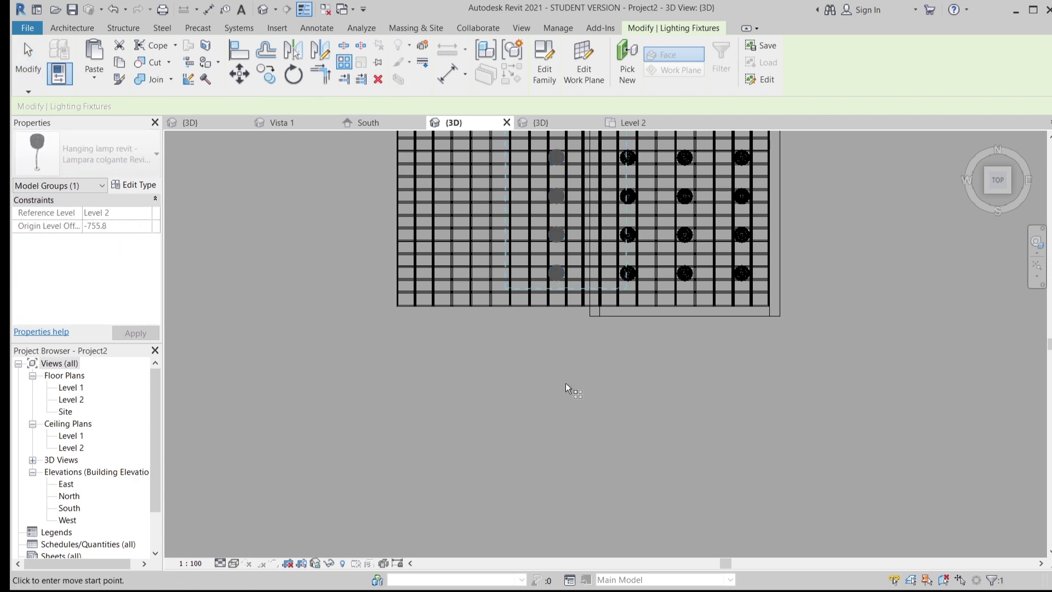
scroll(565, 384, "up", 3)
middle_click_drag(566, 383, 631, 487)
scroll(588, 416, "up", 2)
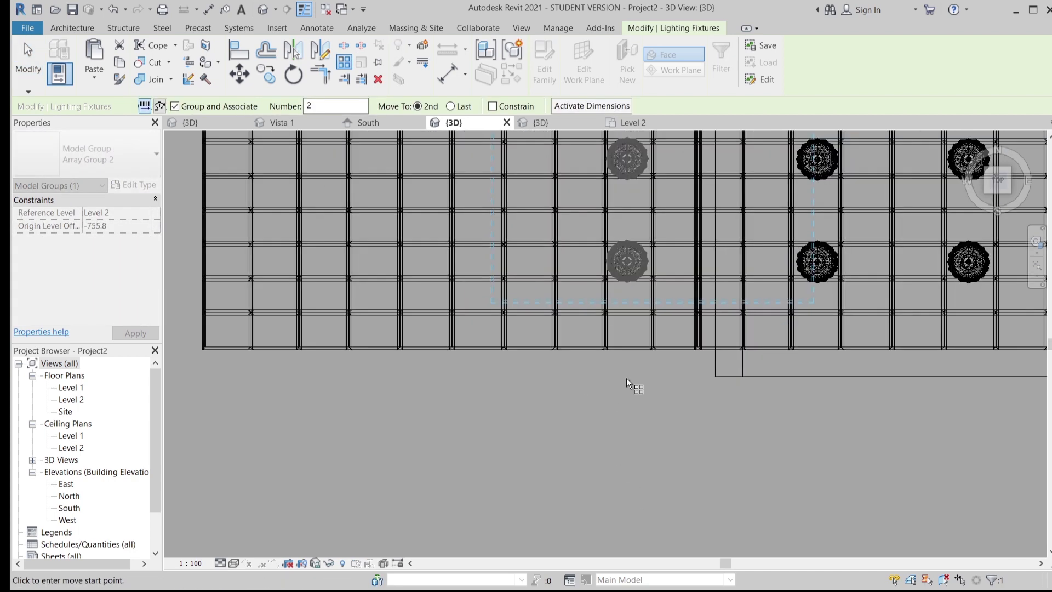
middle_click_drag(627, 369, 647, 422)
scroll(645, 415, "up", 2)
left_click(653, 357)
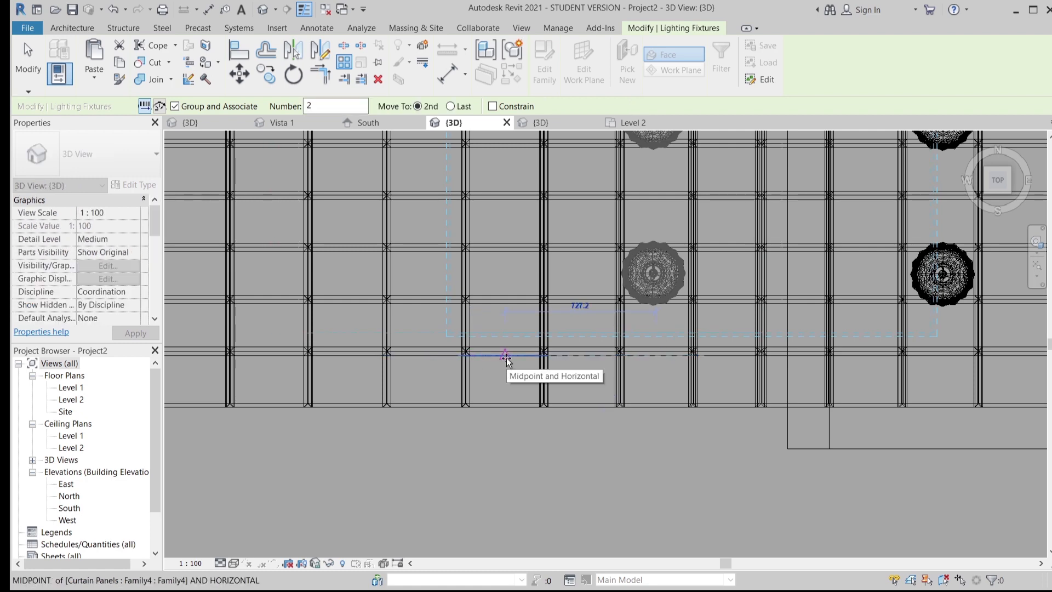
scroll(507, 357, "down", 2)
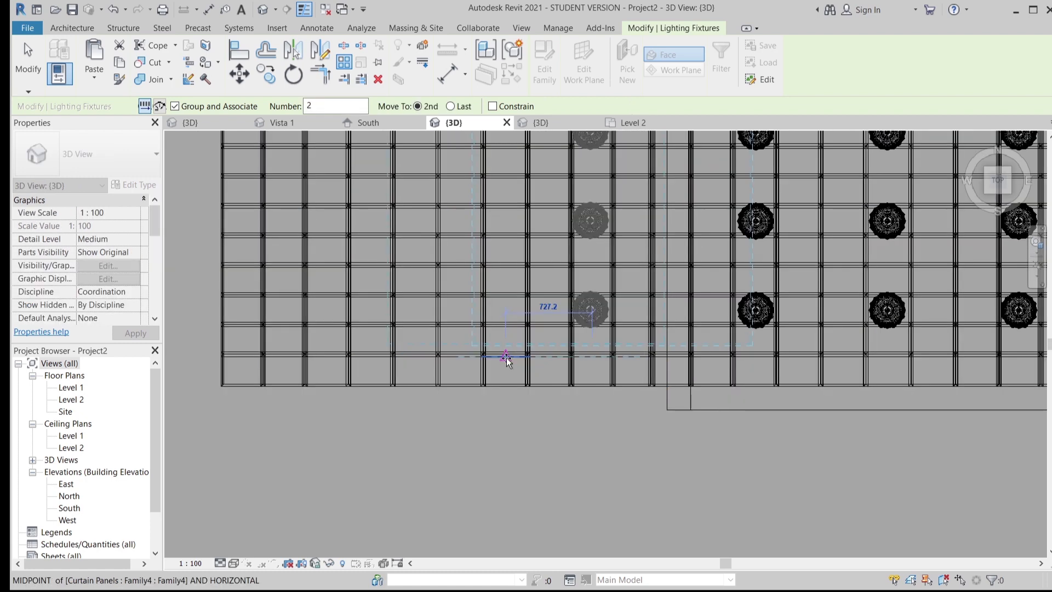
left_click(468, 357)
scroll(481, 410, "down", 1)
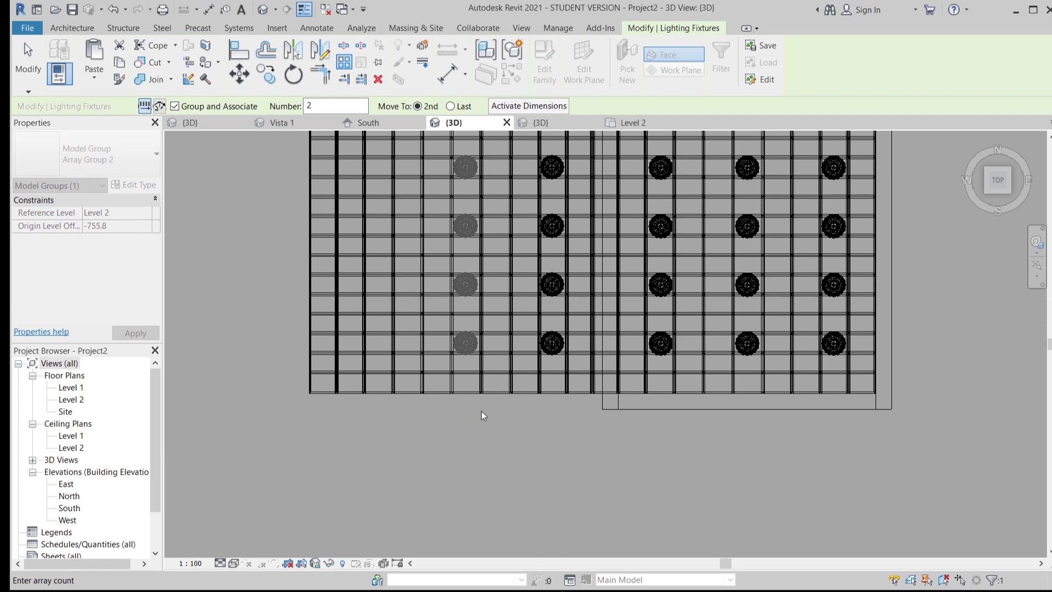
key("Return")
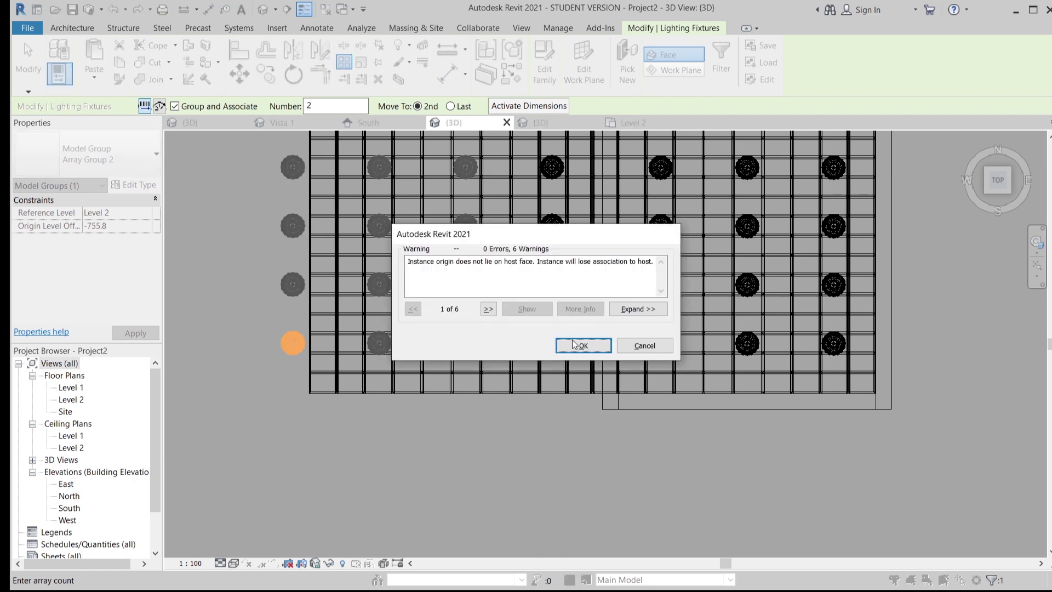
left_click(583, 345)
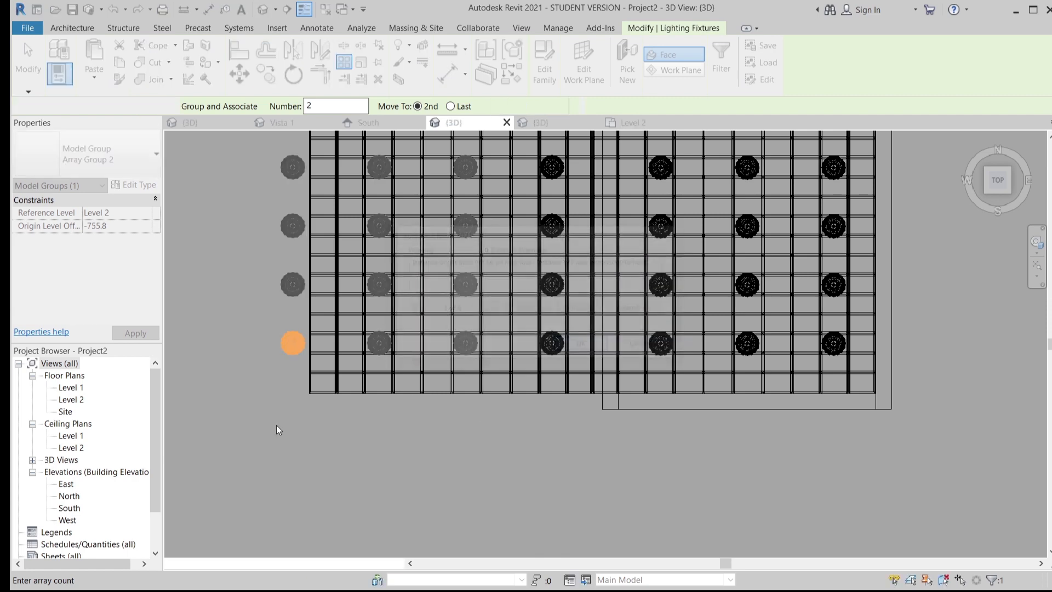
Step: Delete the fourth lamp column, which lies beyond the upper ceiling's outer edge
left_click(277, 365)
key("Escape")
scroll(275, 360, "down", 3)
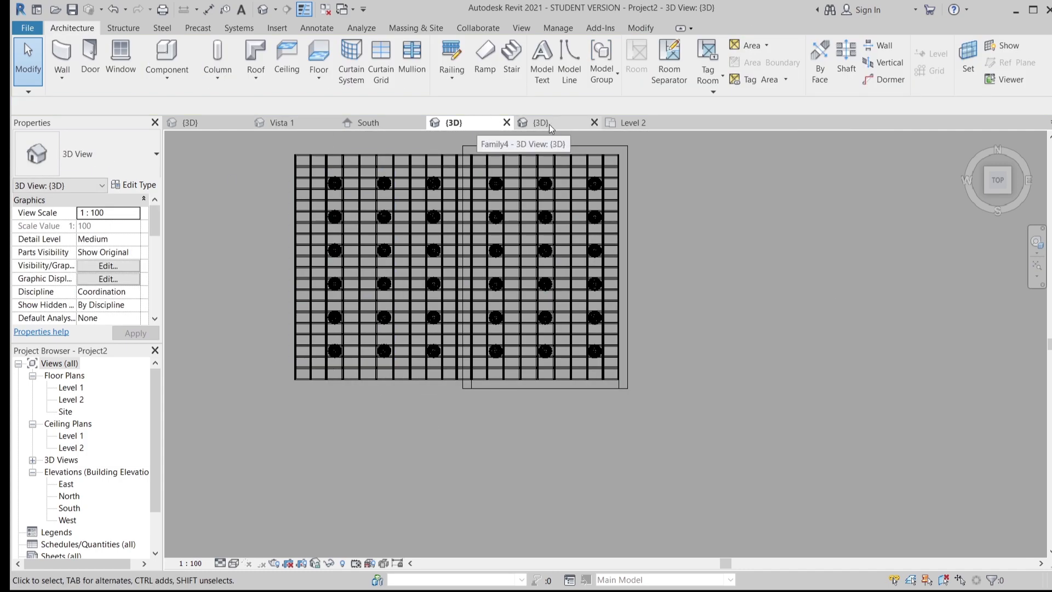
Step: Assign Gypsum Wall Board as the structure layer material of the Generic - 200mm wall type
middle_click_drag(537, 230, 513, 338, "shift")
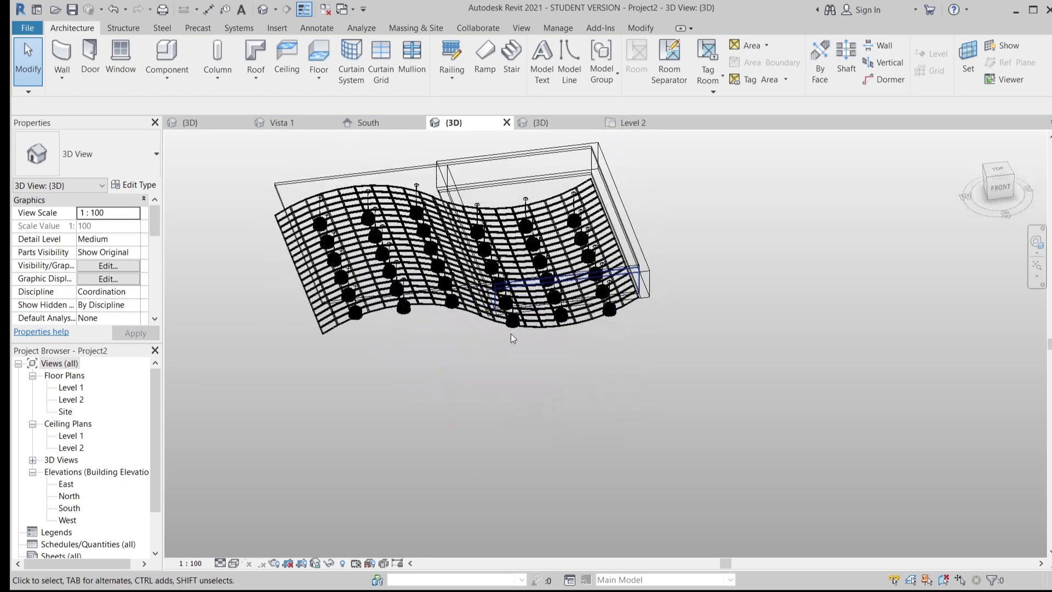
scroll(511, 338, "up", 2)
middle_click_drag(521, 377, 682, 349, "shift")
left_click(663, 302)
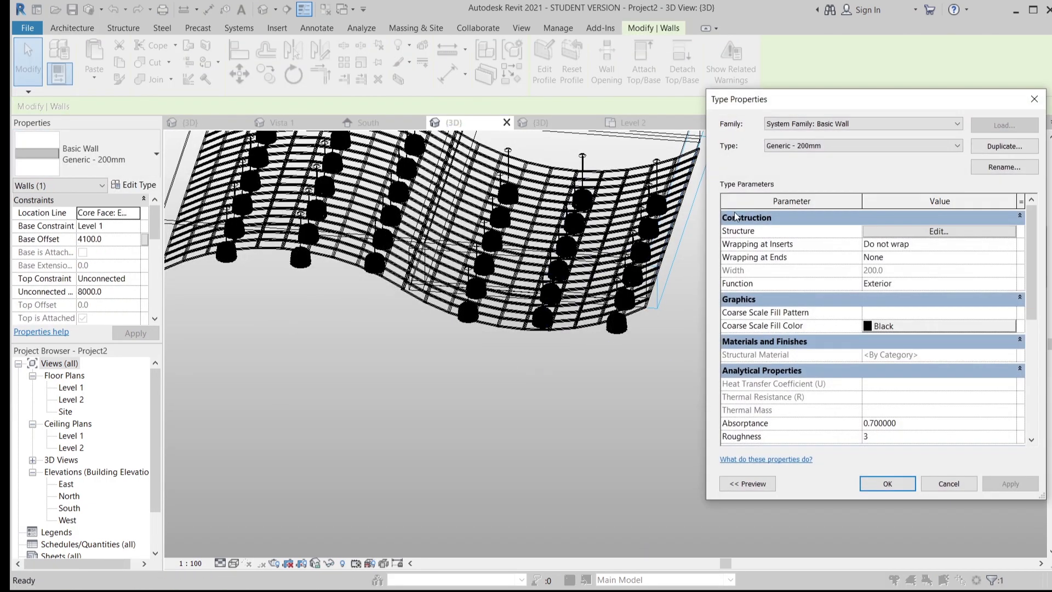
left_click_drag(931, 99, 612, 22)
left_click(601, 156)
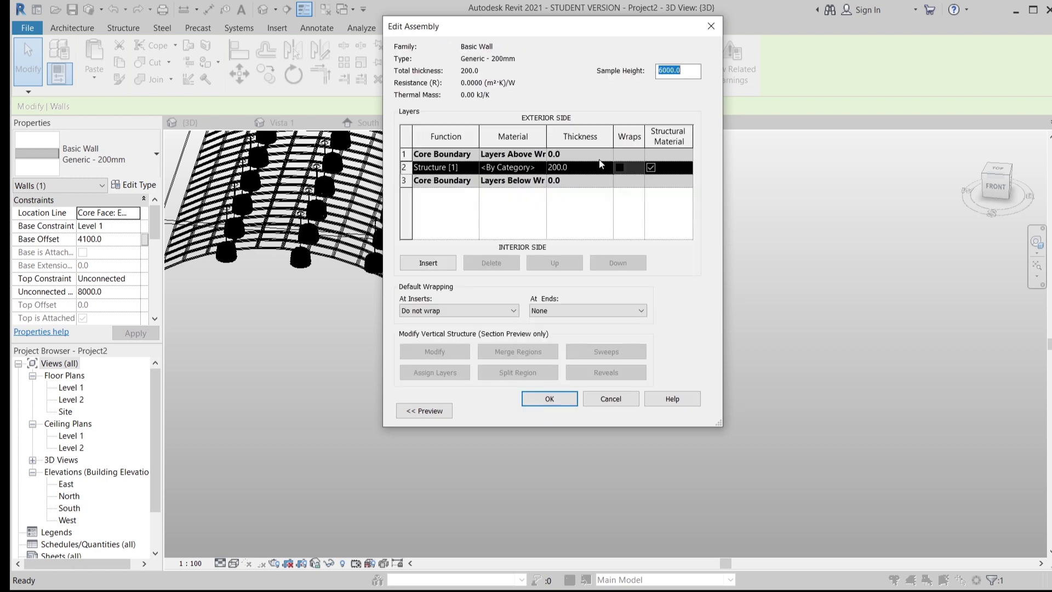
left_click(544, 170)
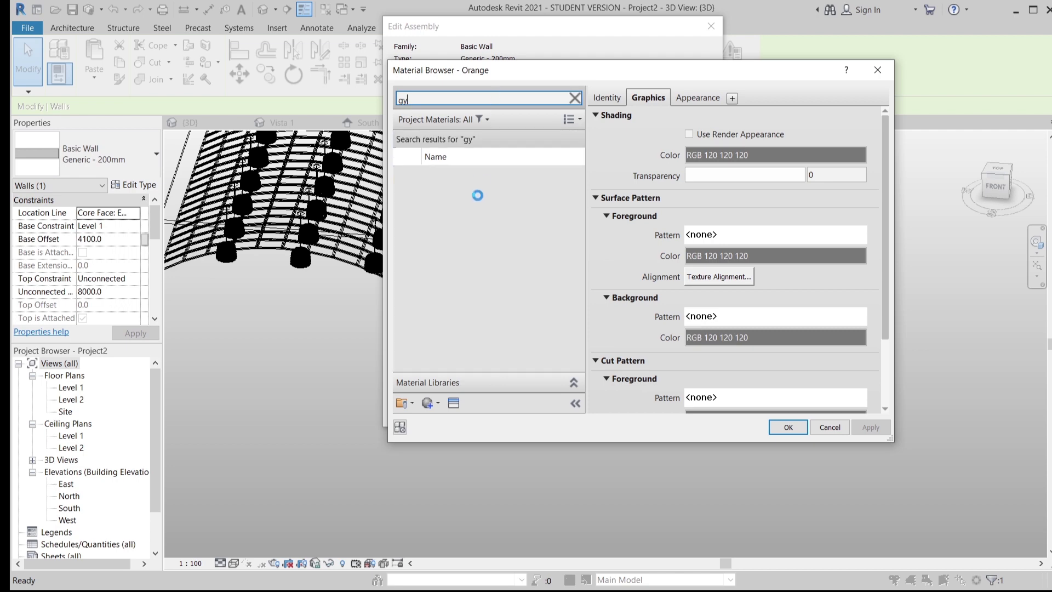
left_click(476, 183)
left_click(788, 427)
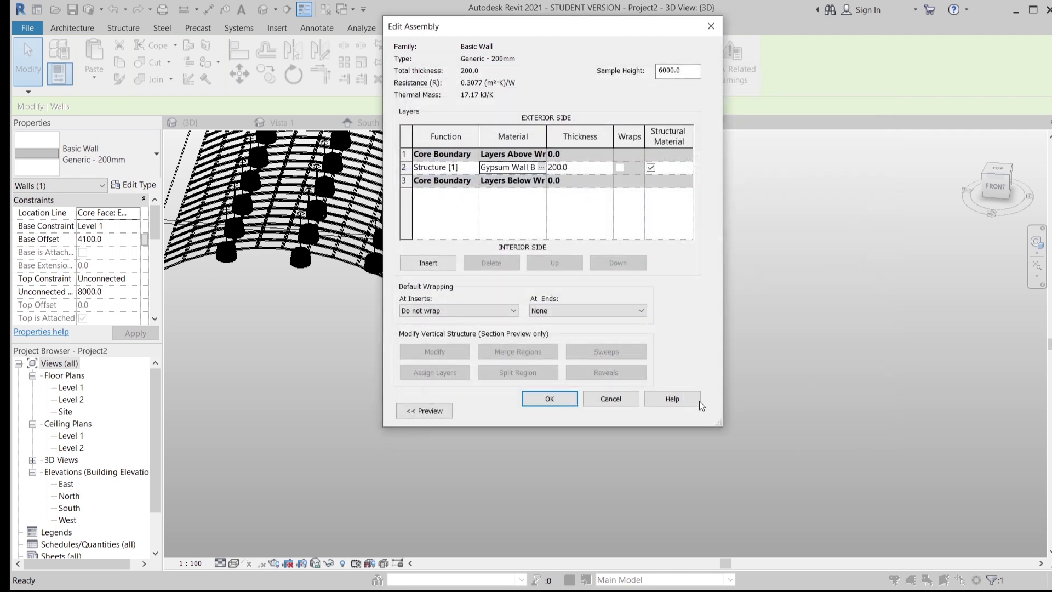
left_click(562, 400)
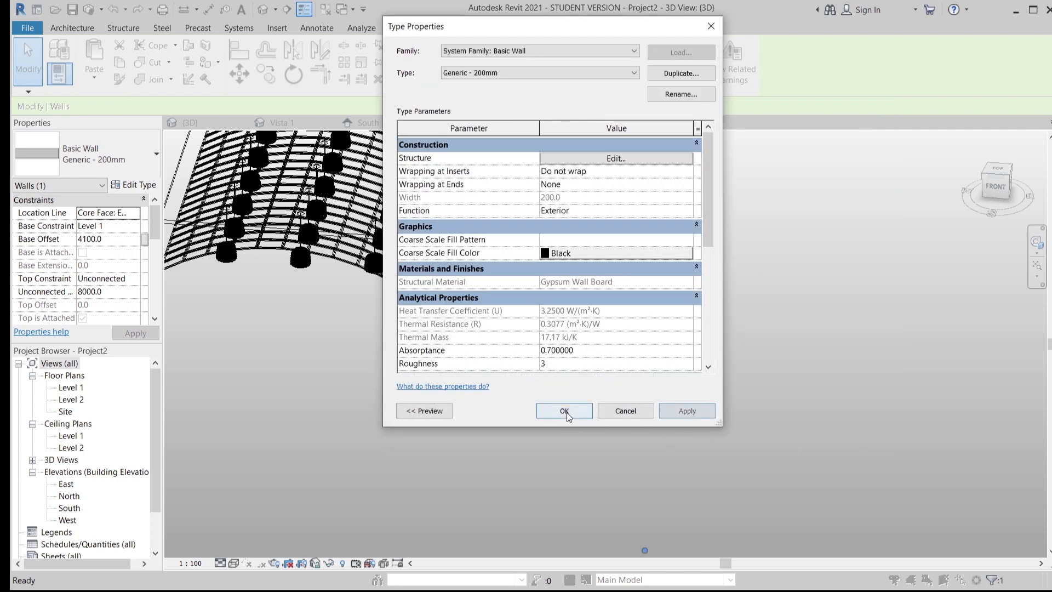
left_click(564, 411)
Step: Switch the 3D view's visual style to Realistic
middle_click_drag(630, 431, 601, 433, "shift")
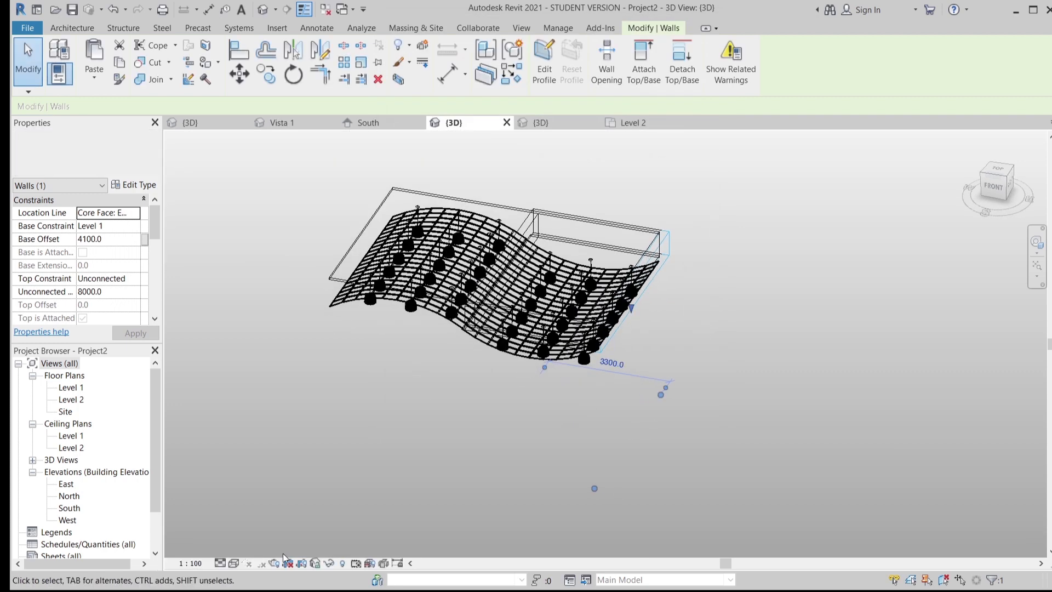
left_click(234, 563)
left_click(246, 550)
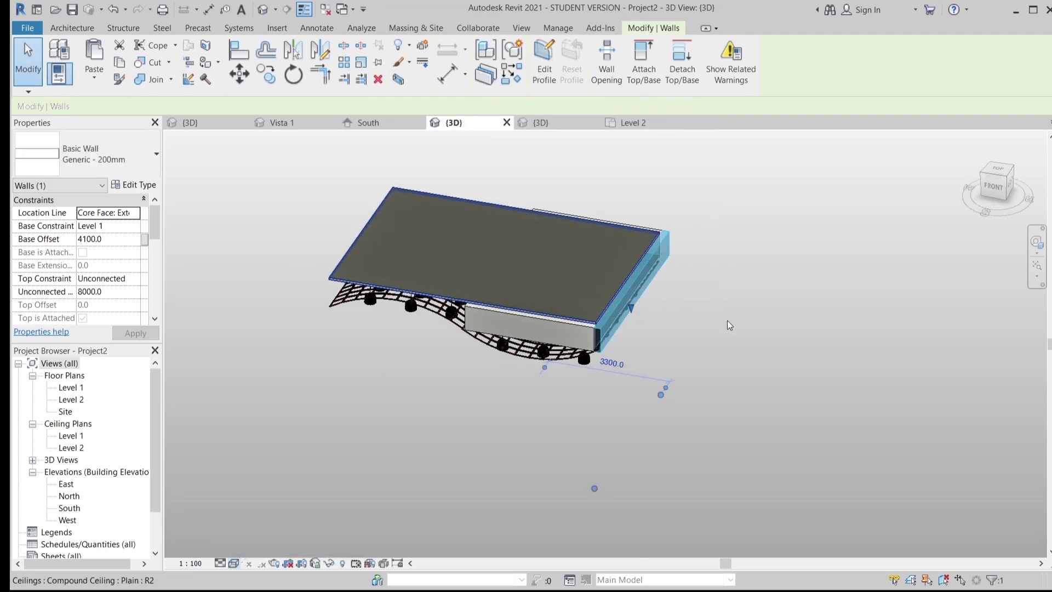
Step: Examine the wicker lamps hanging from the upper ceiling and how they pass through the wavy lattice
middle_click_drag(639, 456, 343, 449, "shift")
scroll(616, 399, "up", 3)
scroll(411, 453, "up", 2)
middle_click_drag(415, 453, 503, 478)
scroll(523, 441, "up", 1)
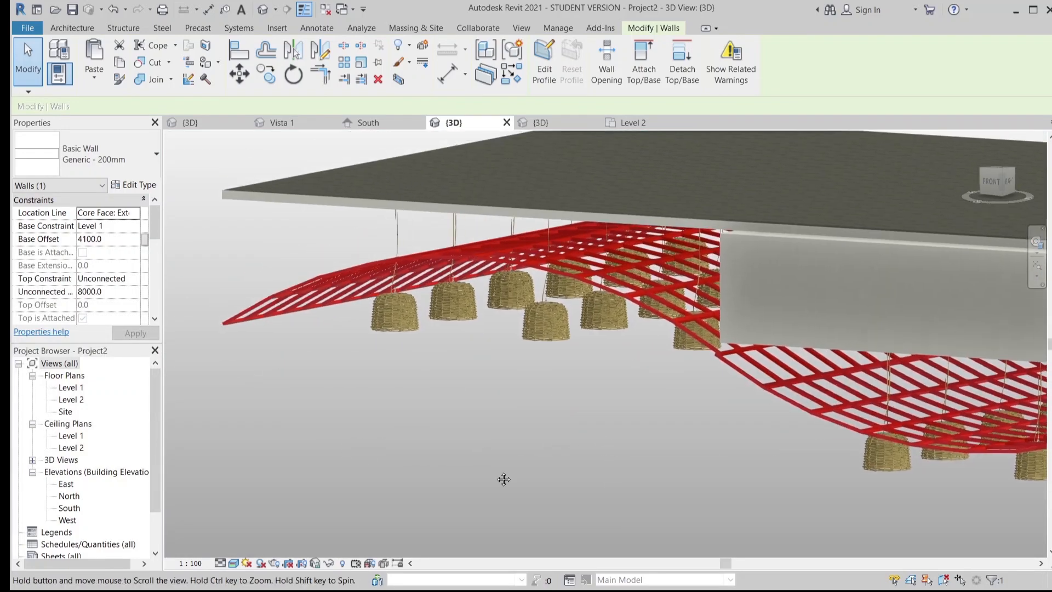
scroll(392, 449, "up", 2)
middle_click_drag(387, 429, 682, 344)
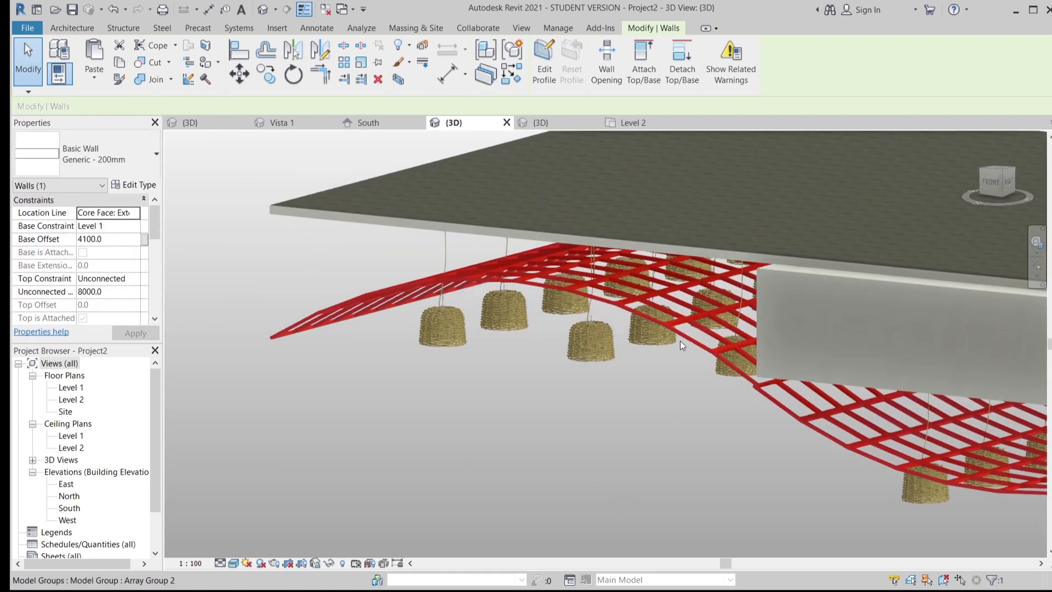
scroll(672, 337, "up", 3)
middle_click_drag(669, 298, 677, 382, "shift")
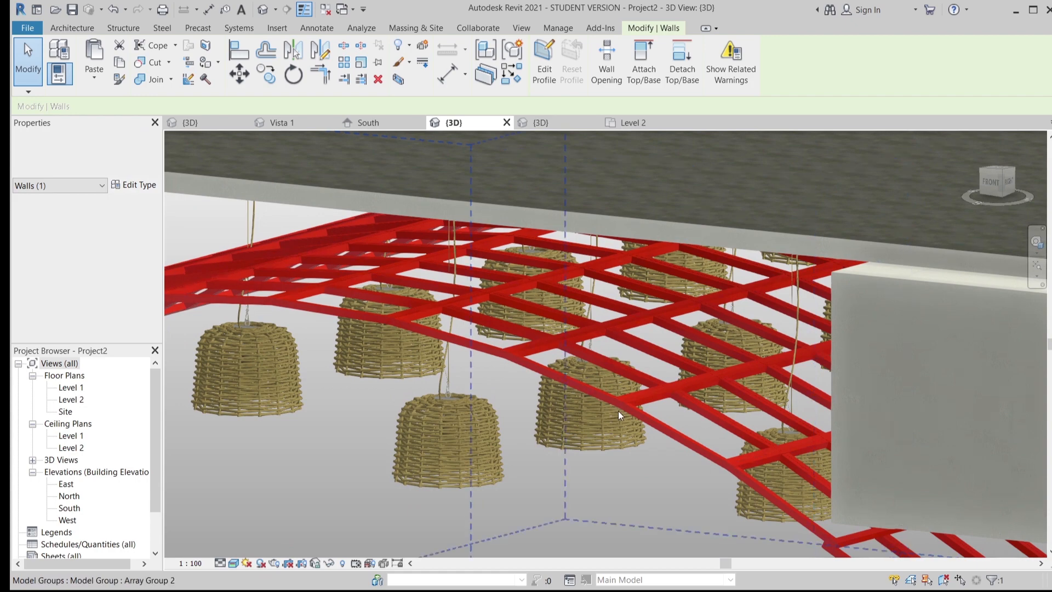
middle_click_drag(691, 243, 688, 459, "shift")
scroll(738, 360, "up", 4)
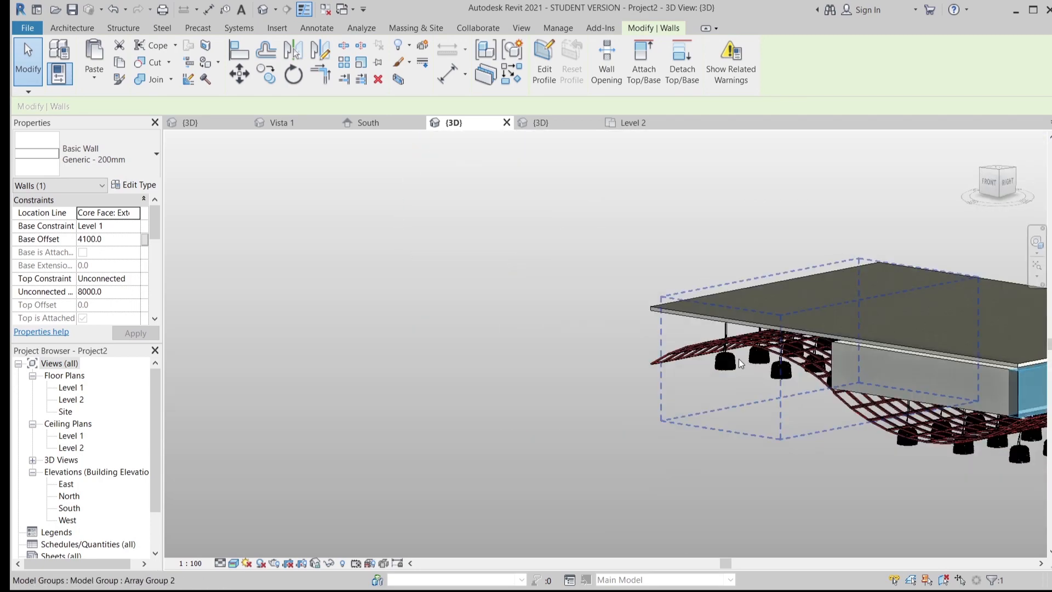
Step: Inspect the lattice and hanging lamps beneath the lower ceiling close up, next to the front wall
scroll(525, 324, "up", 2)
middle_click_drag(515, 380, 487, 377)
scroll(869, 399, "down", 2)
middle_click_drag(1000, 548, 716, 411)
middle_click_drag(773, 443, 639, 327)
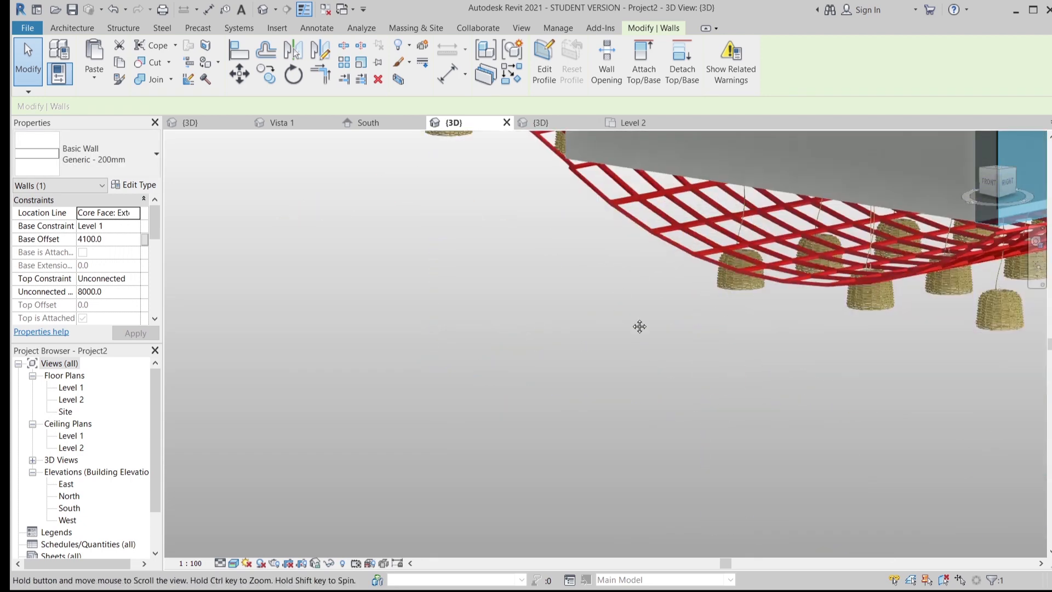
middle_click_drag(816, 466, 806, 384, "shift")
scroll(768, 274, "up", 2)
middle_click_drag(766, 267, 778, 491)
scroll(717, 357, "up", 2)
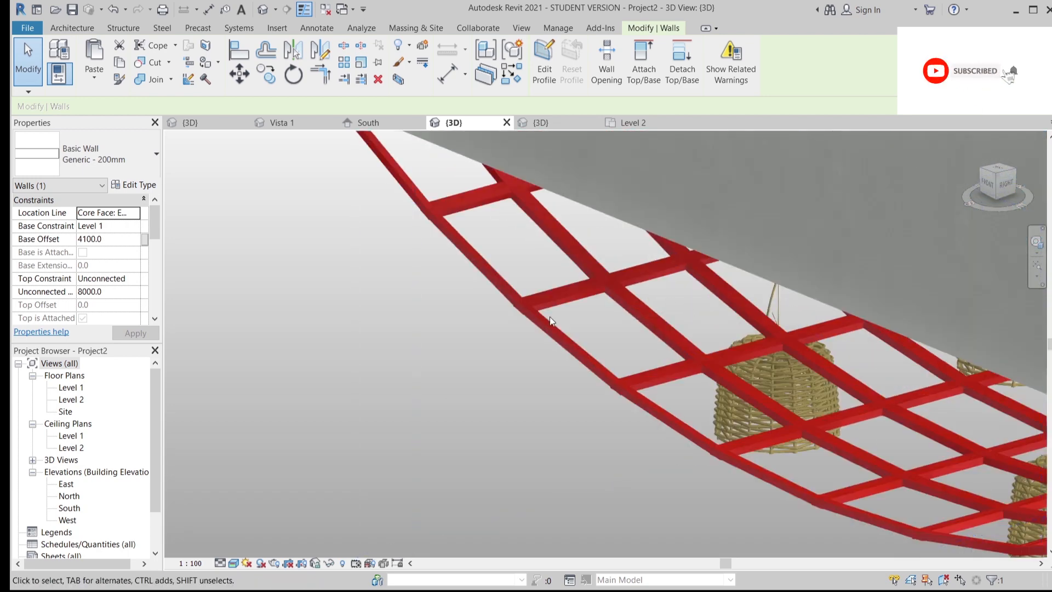
Step: Review the complete ceiling, walls, lattice and lamp grids from outside and below, orbiting with the steering wheel
scroll(550, 317, "down", 2)
middle_click_drag(619, 340, 570, 397, "shift")
scroll(603, 357, "down", 2)
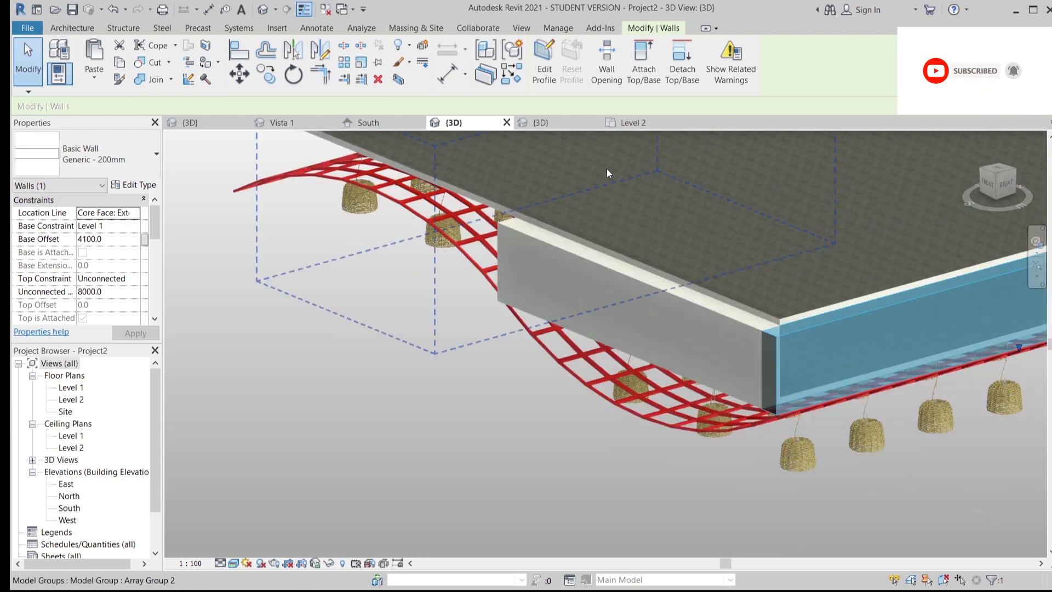
scroll(452, 371, "down", 3)
middle_click_drag(452, 371, 554, 258, "shift")
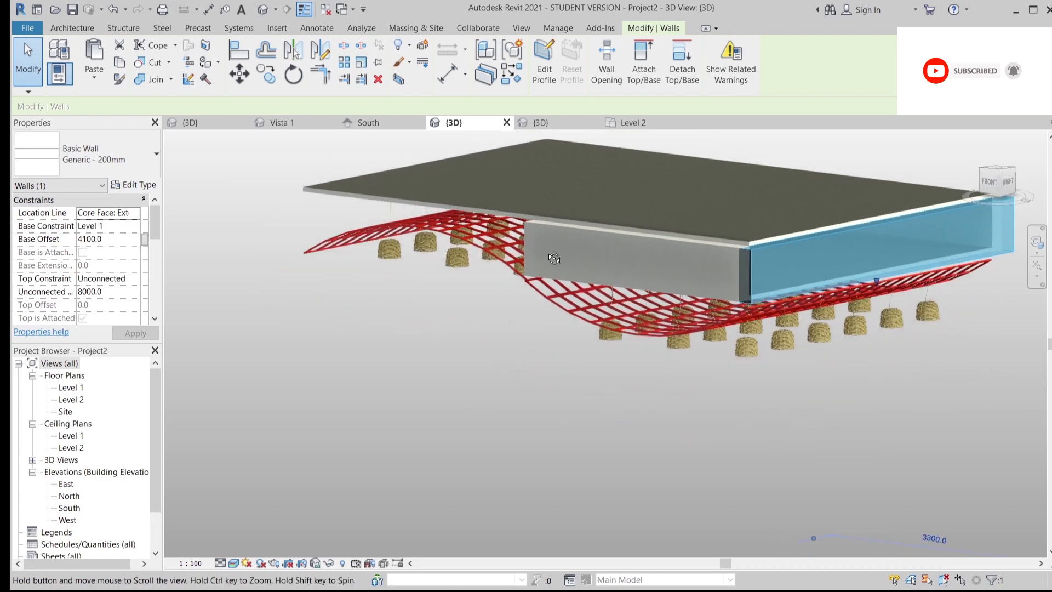
middle_click_drag(458, 398, 506, 431, "shift")
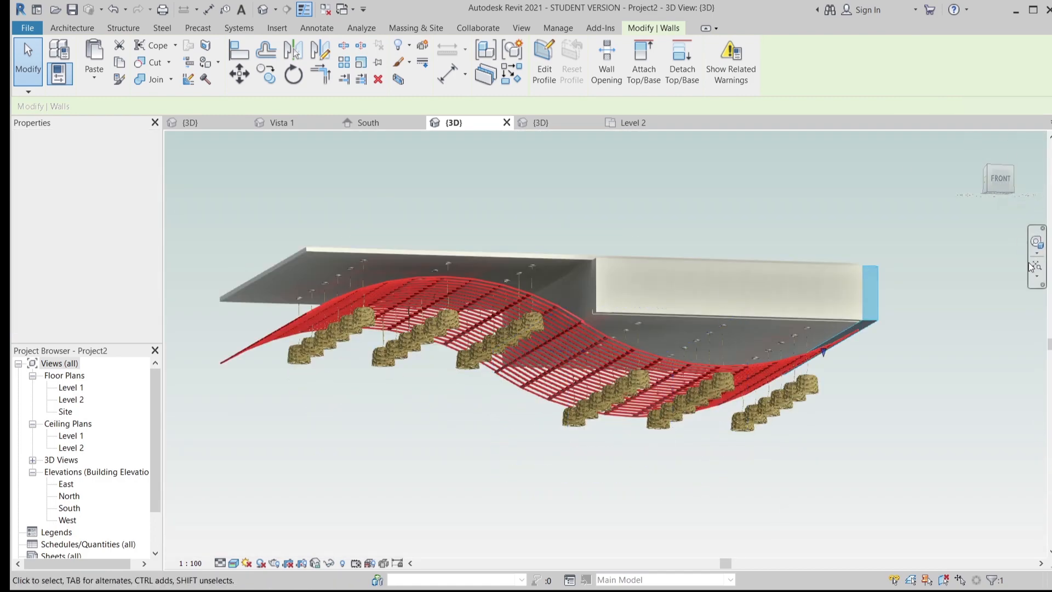
left_click(1036, 245)
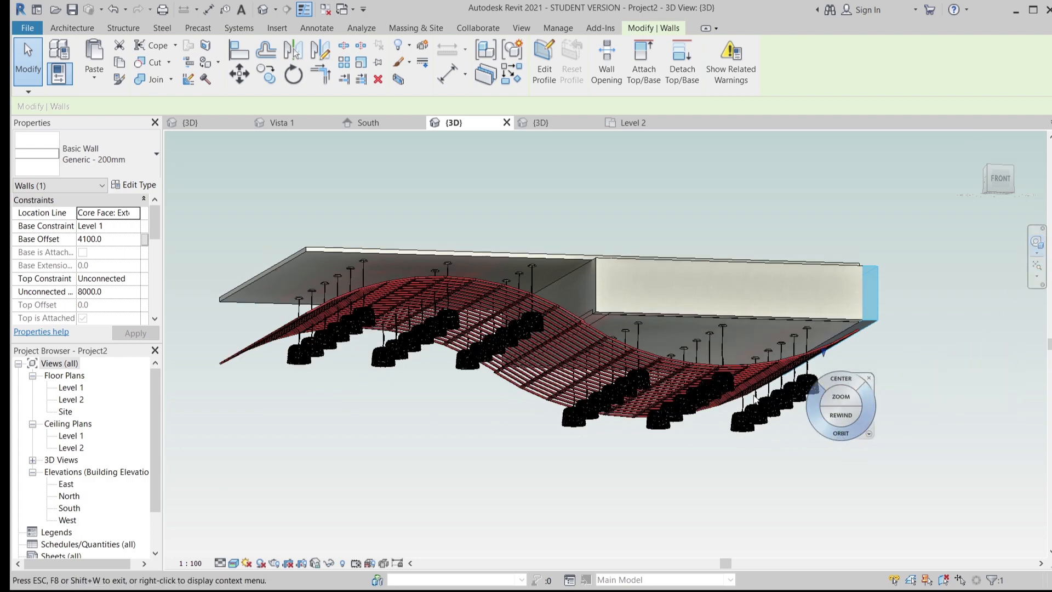
left_click_drag(834, 433, 877, 417)
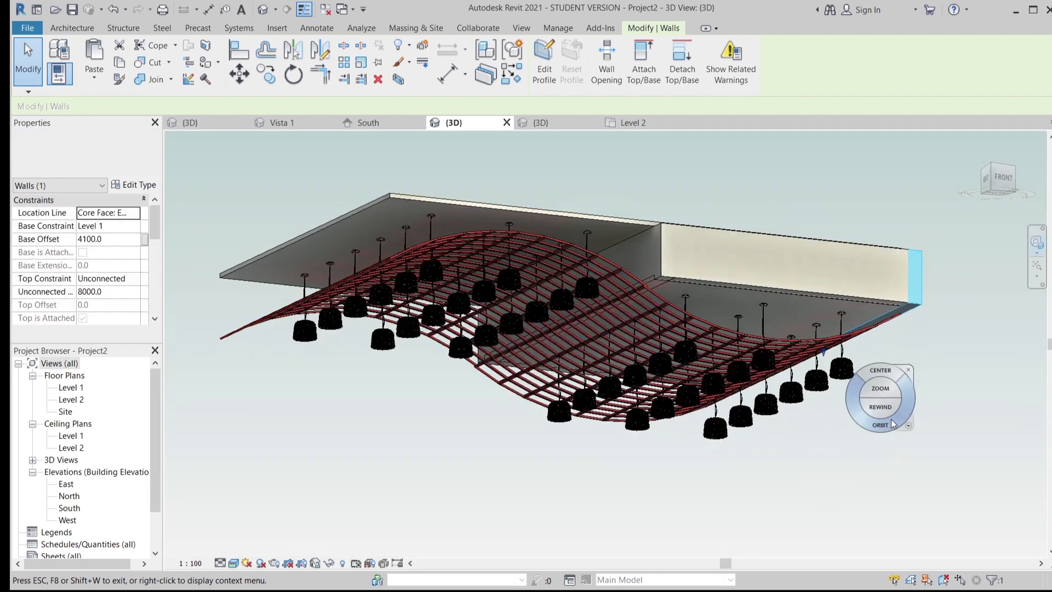
scroll(636, 390, "up", 3)
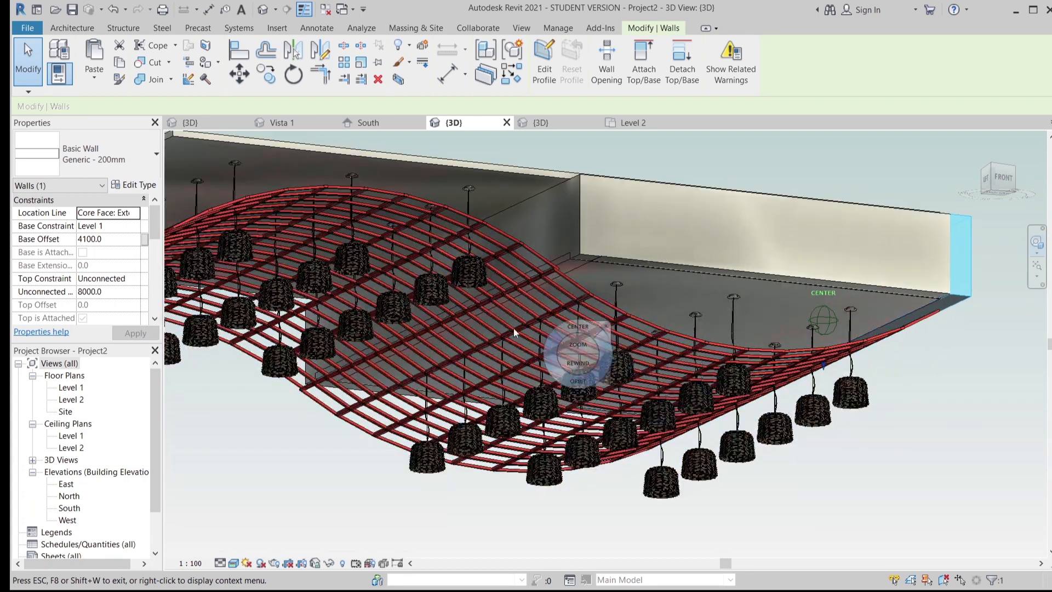